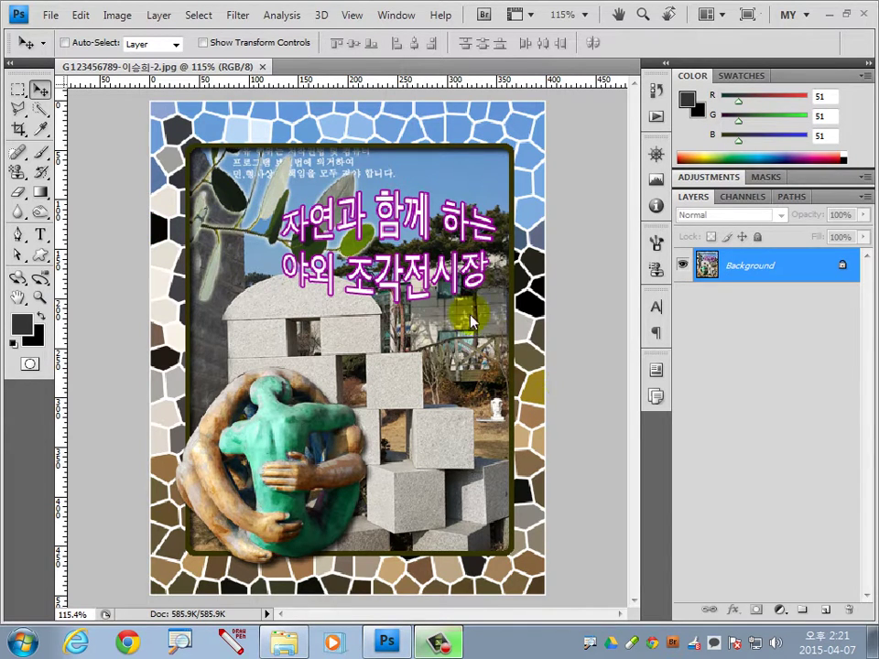
- Create a new white 400×500 px document and fit it on screen
click(50, 15)
click(64, 37)
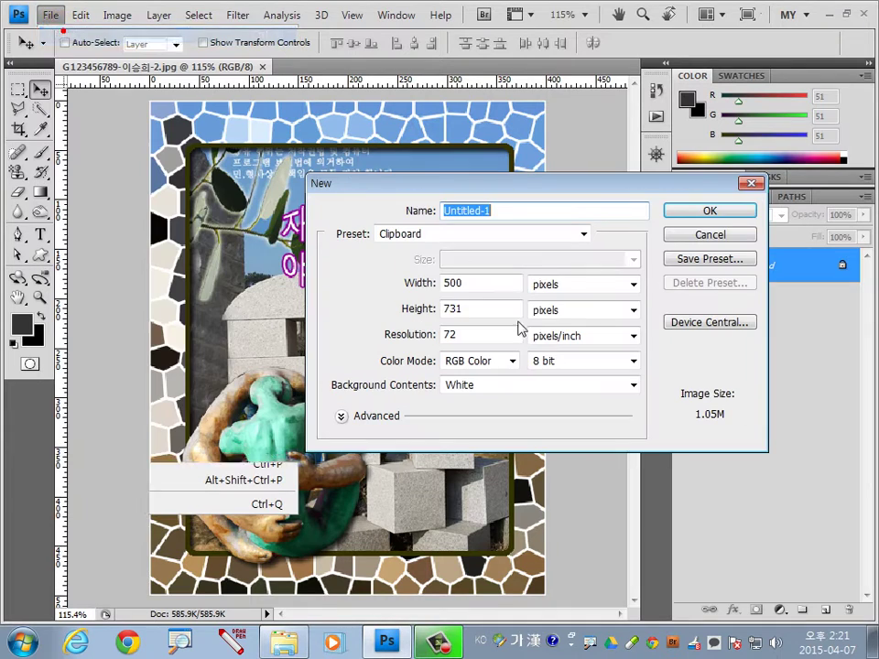
double_click(478, 286)
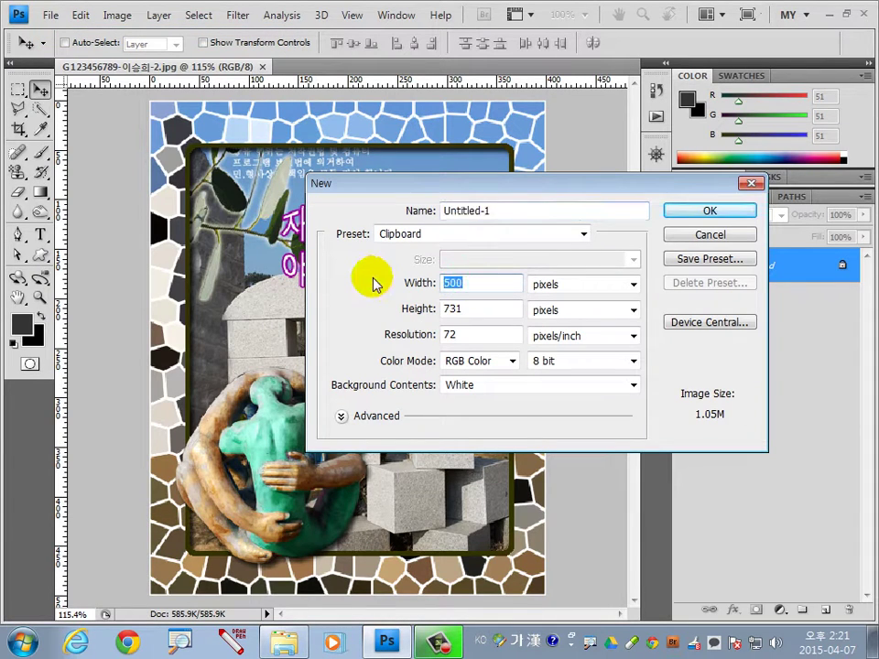
text(400)
key(Tab)
key(Tab)
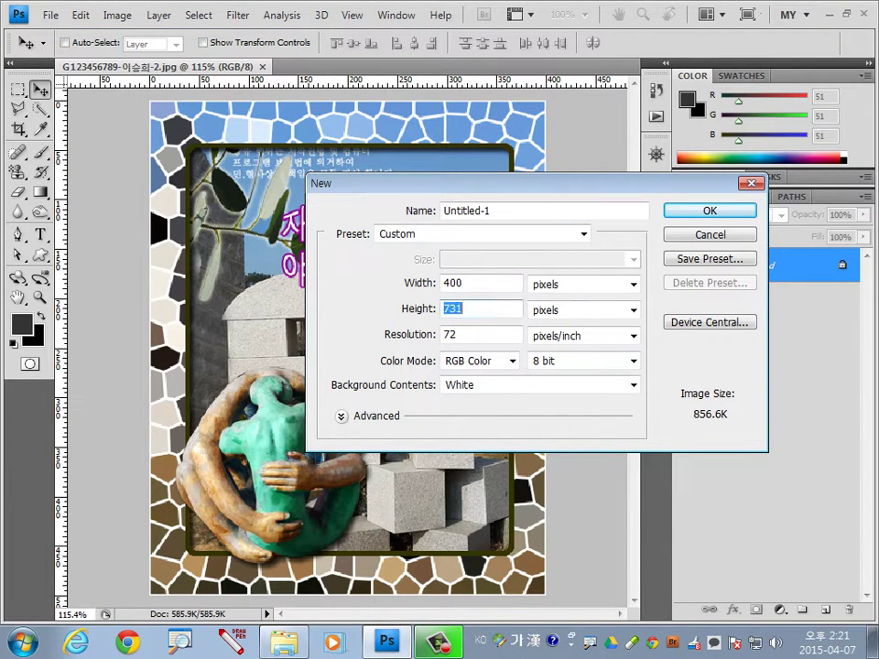
text(500)
key(Return)
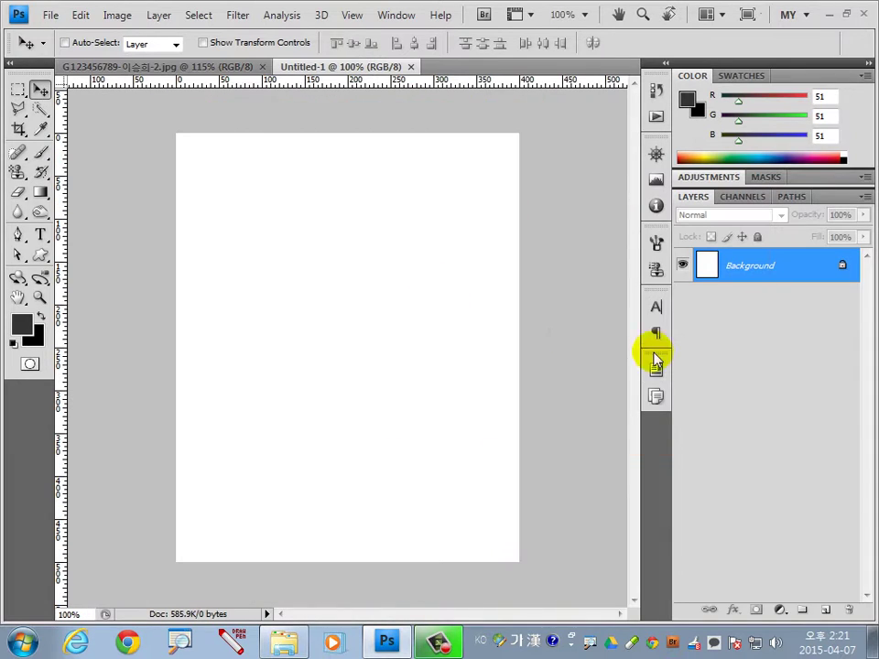
key(ctrl+0)
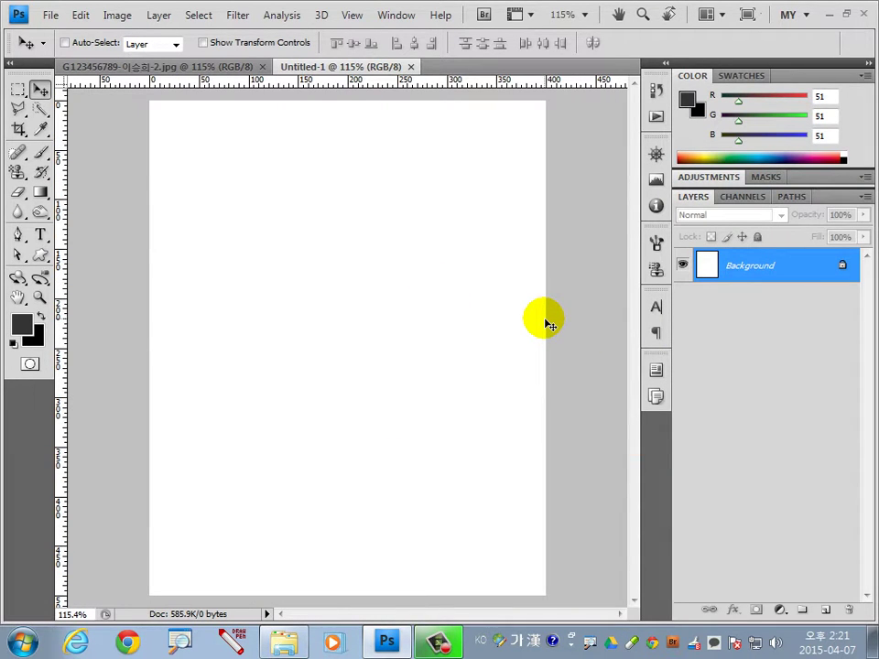
key(ctrl+o)
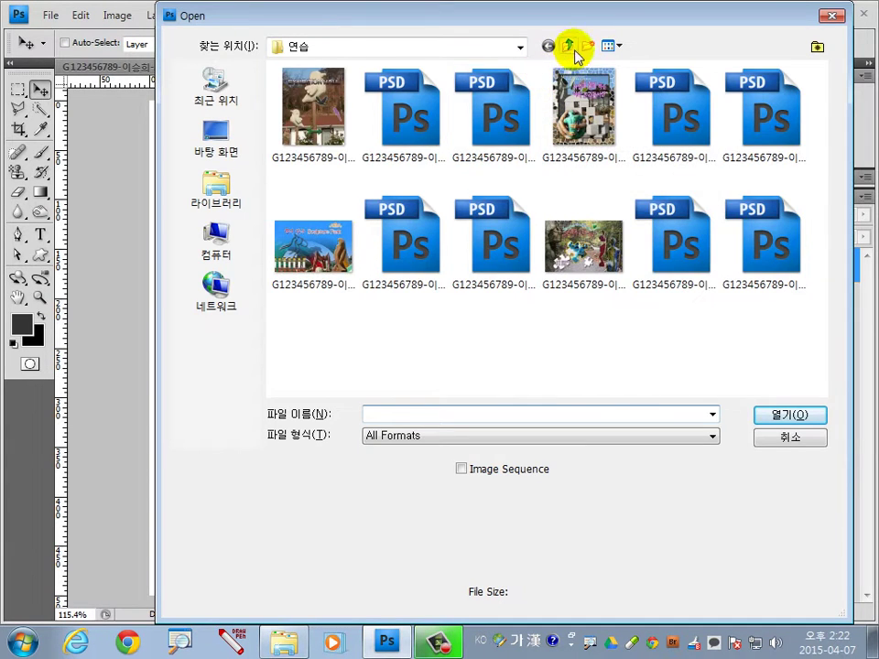
- Open the 2급-2.jpg stone-block sculpture photo from the 소스파일 folder
click(568, 46)
double_click(319, 106)
click(430, 135)
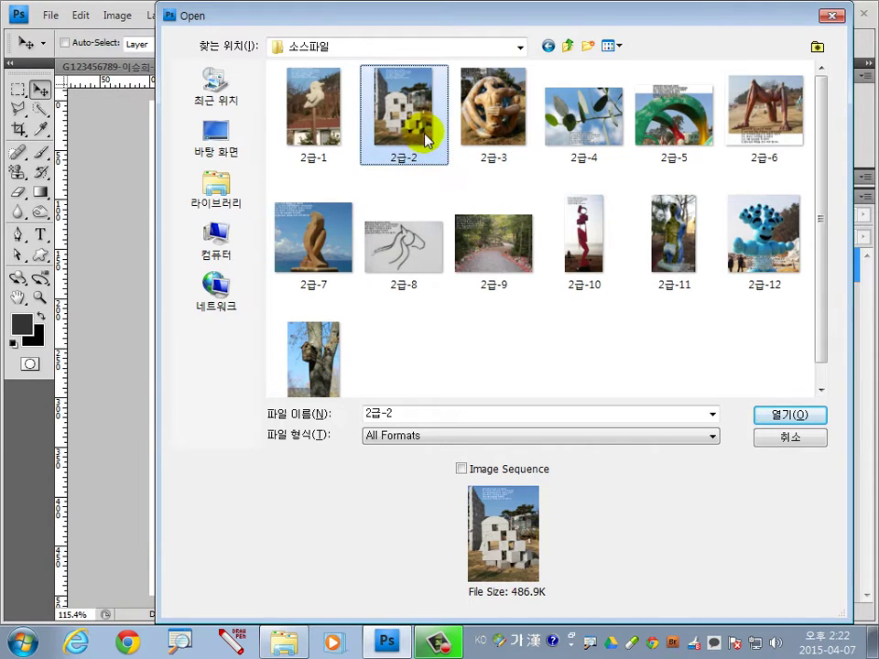
double_click(428, 137)
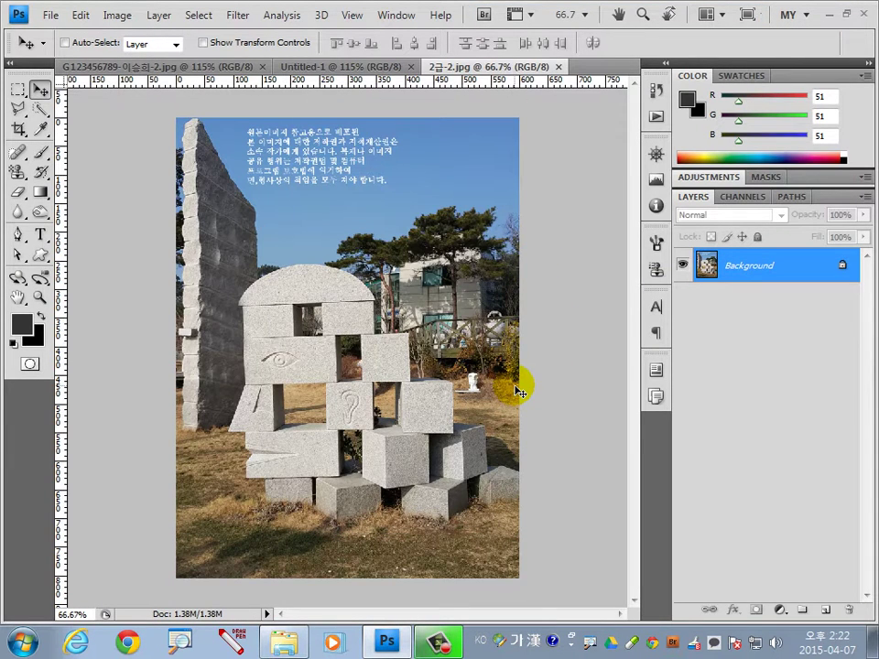
- Copy the whole photo into Untitled-1 as Layer 1 and scale it to 67.8%
key(ctrl+a)
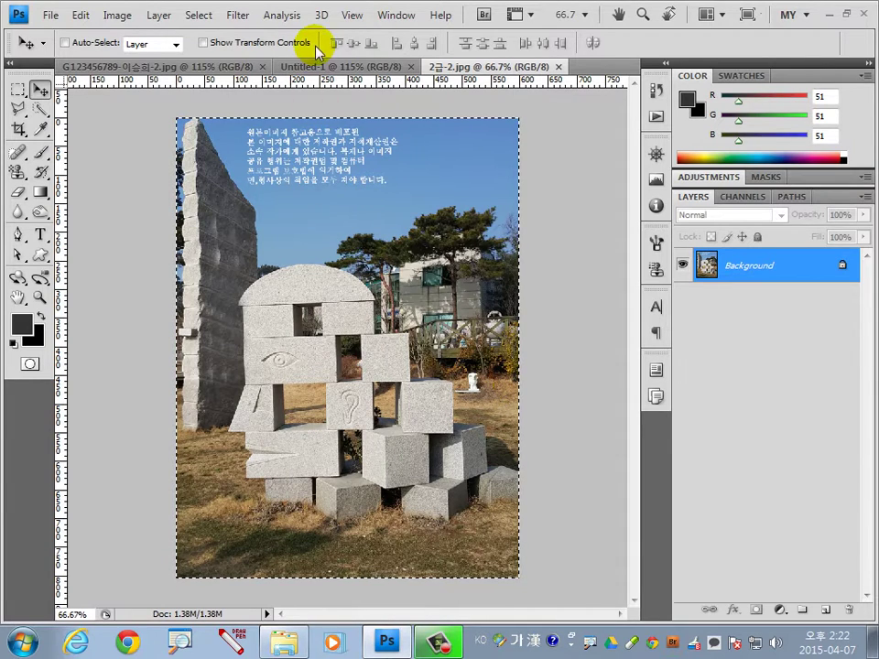
drag(314, 70, 426, 267)
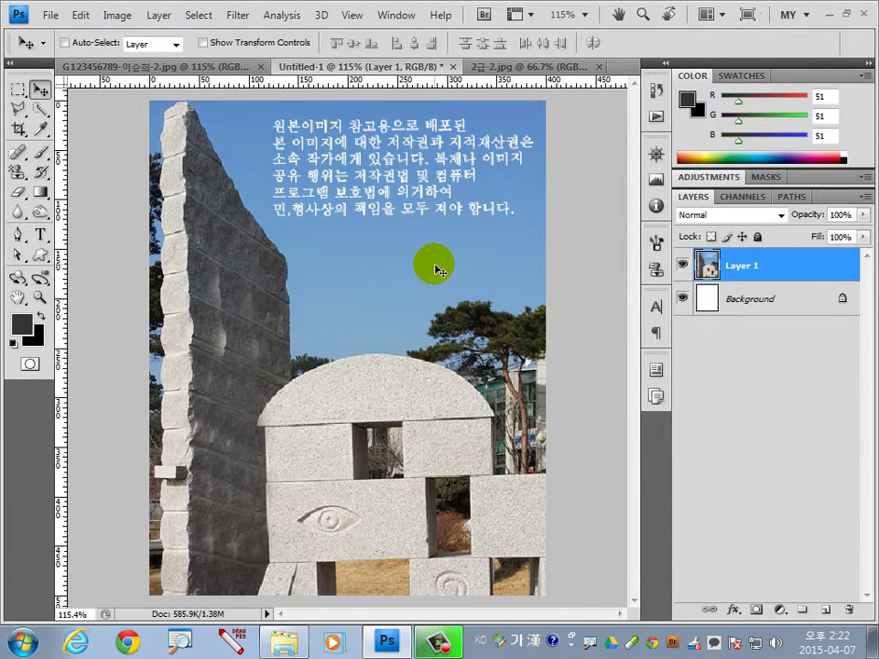
key(ctrl+t)
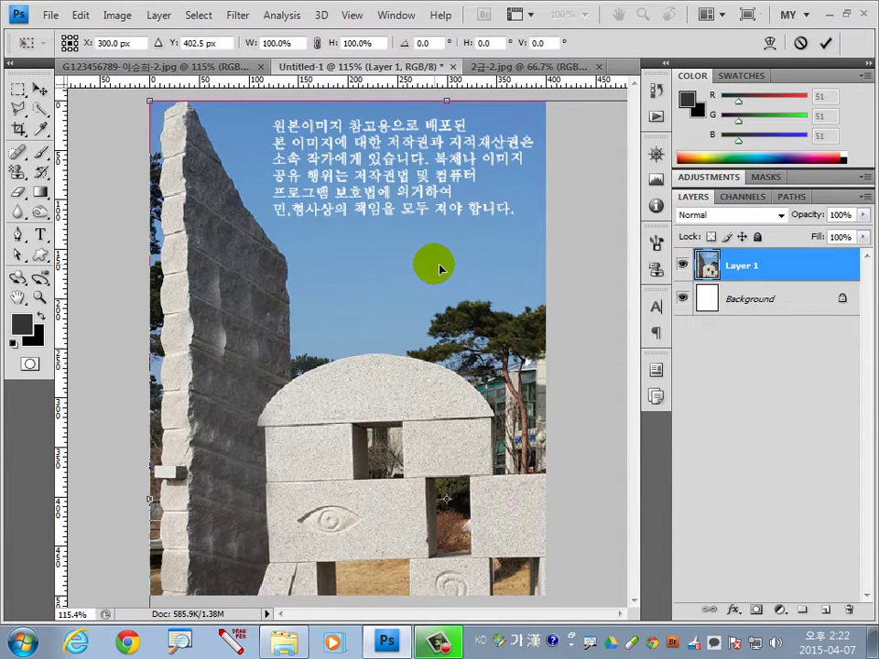
key(ctrl+0)
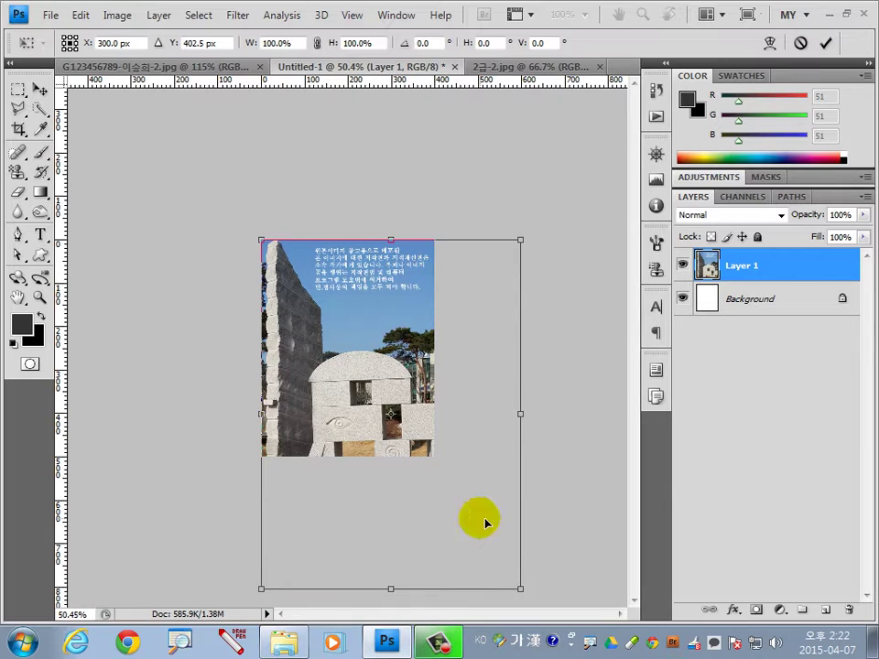
drag(520, 589, 437, 477)
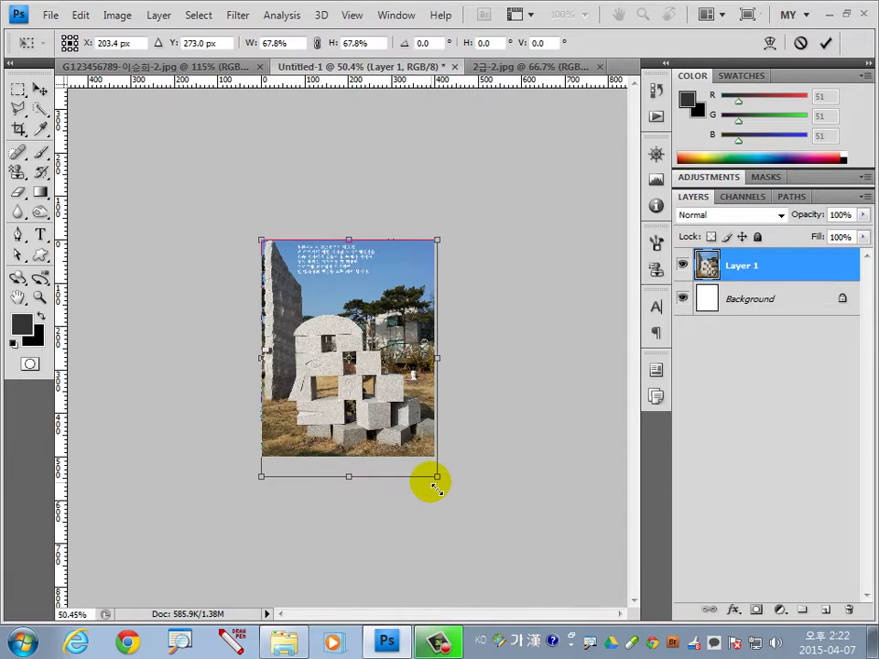
double_click(409, 439)
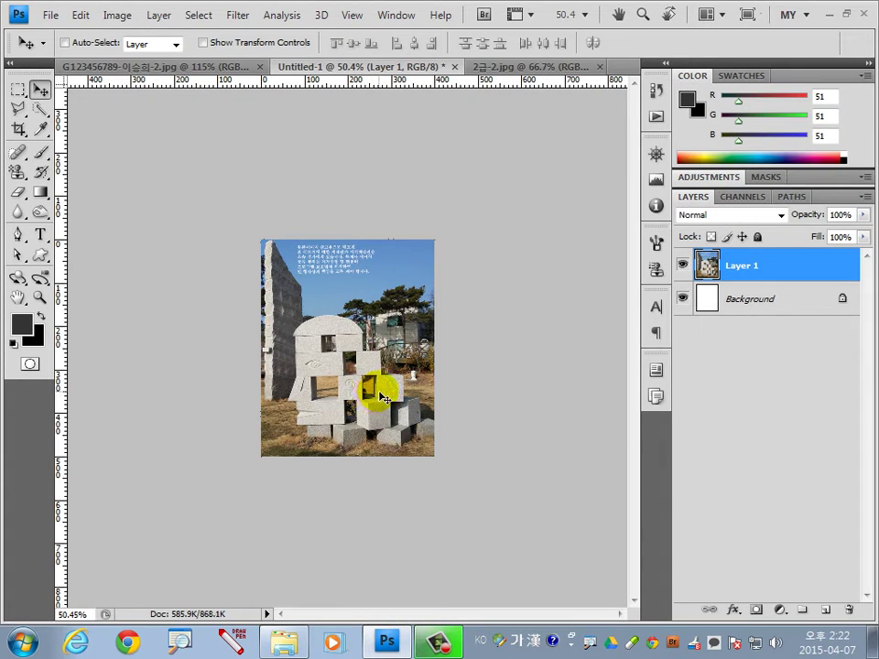
key(ctrl+0)
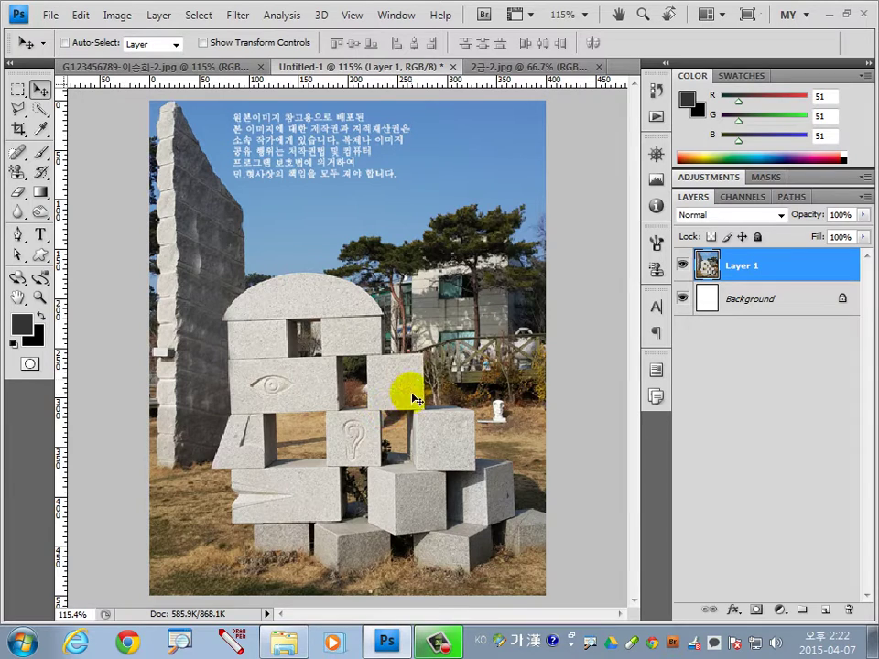
- Open 2급-3.jpg, fit it to the window, and select the Pen tool for paths
key(ctrl+o)
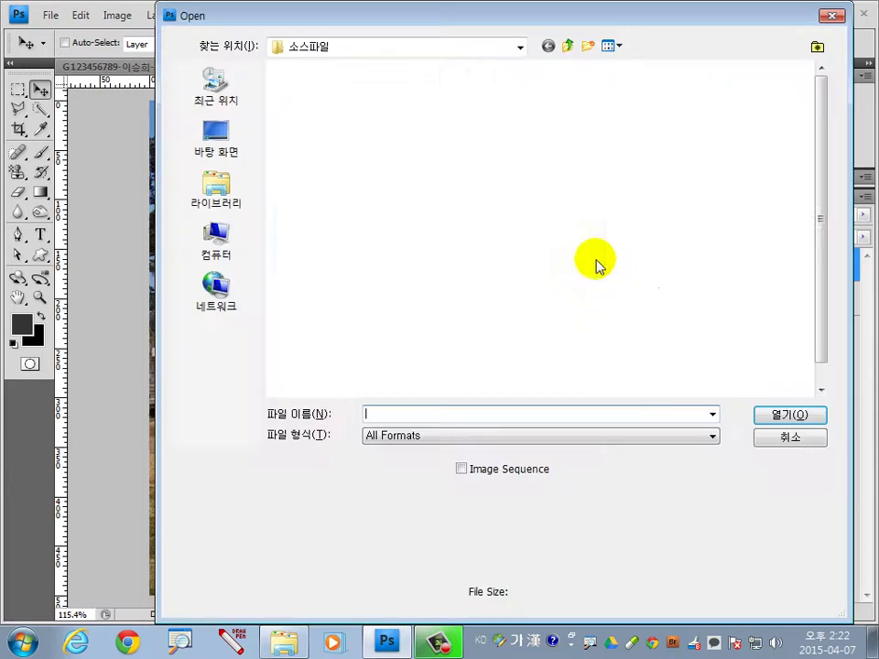
double_click(488, 146)
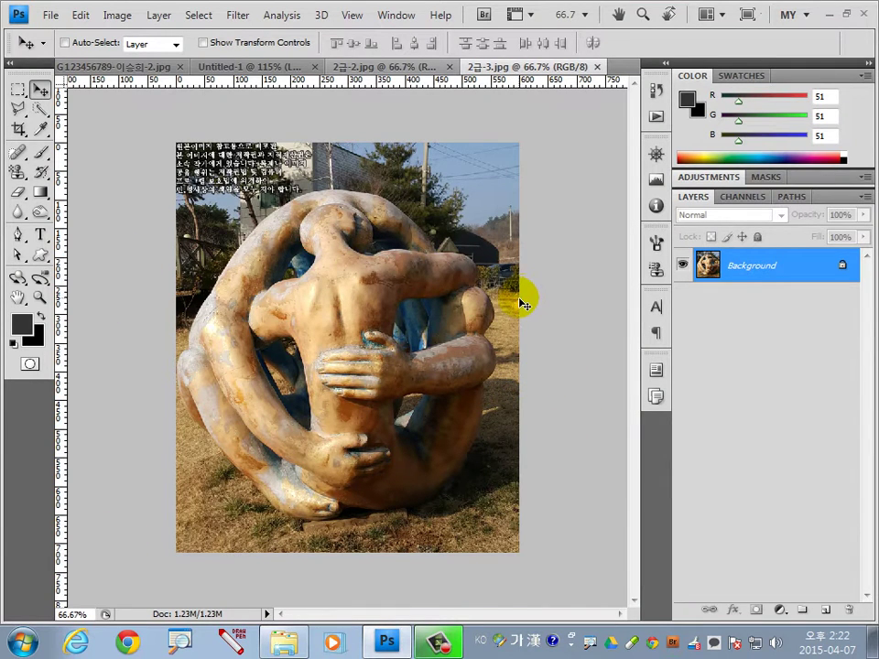
key(ctrl+0)
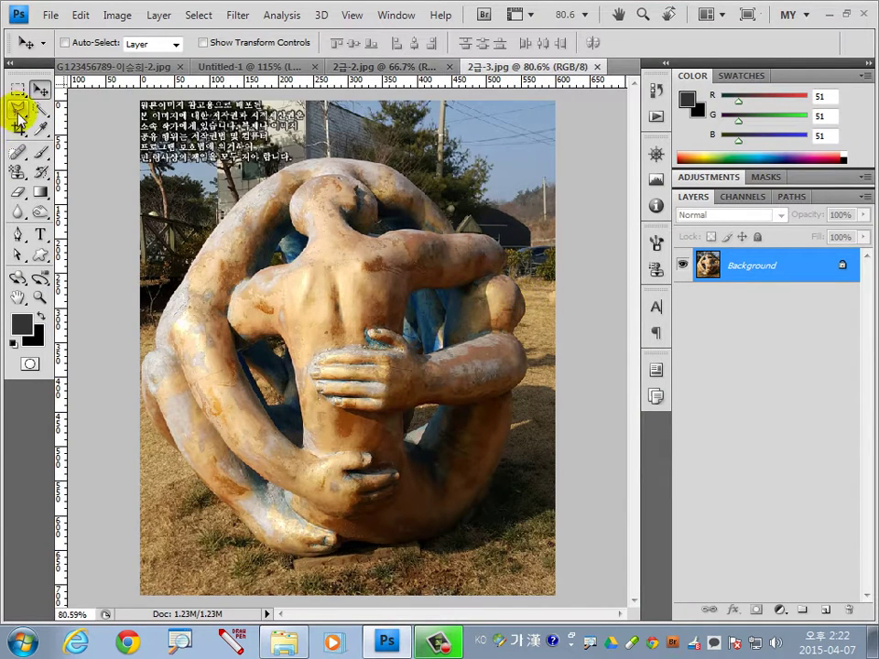
click(17, 234)
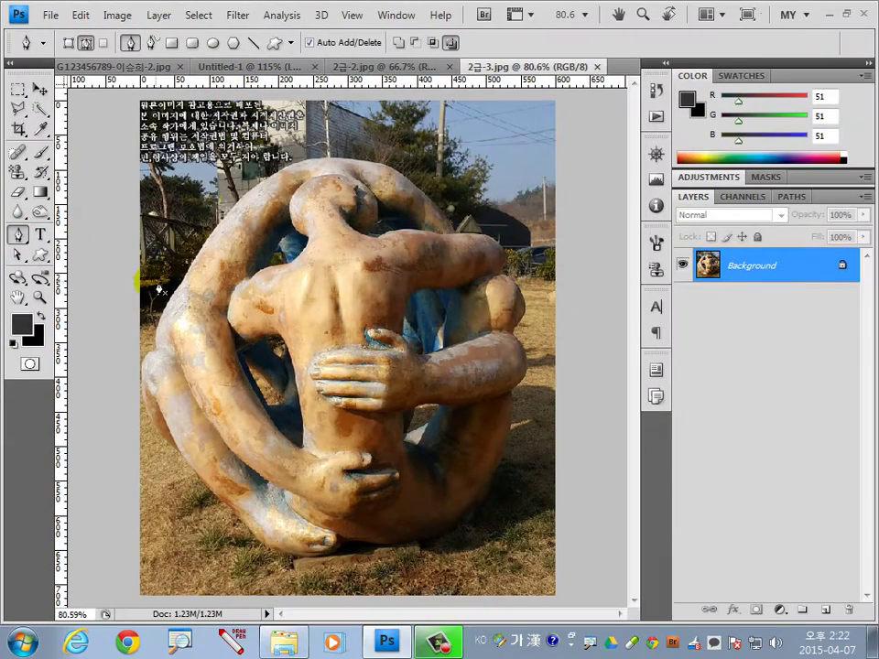
- Trace curved anchors down the sculpture's left side and along its base
click(146, 382)
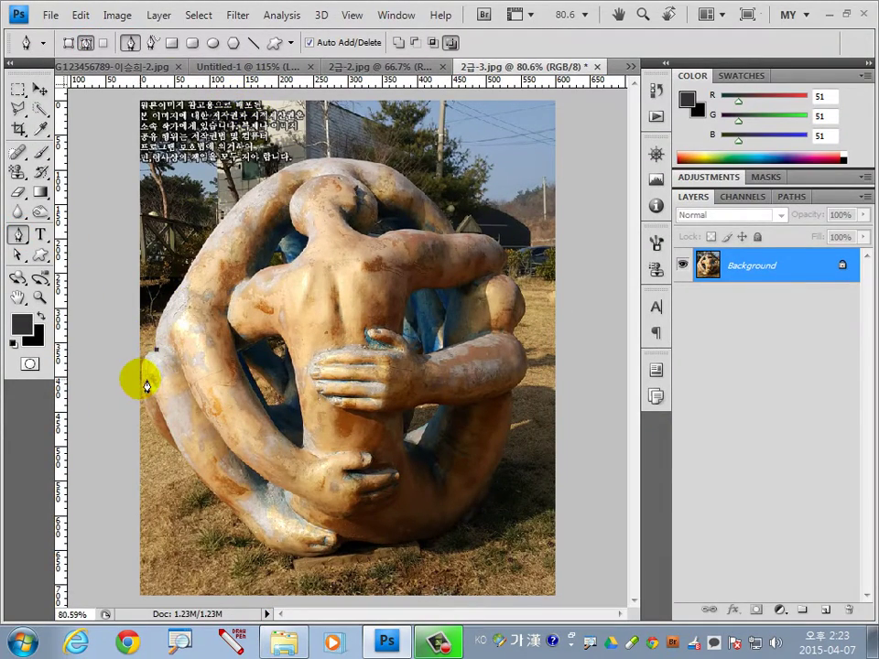
mouse_move(141, 378)
mouse_down()
mouse_move(149, 407)
mouse_move(146, 393)
mouse_up()
drag(177, 449, 212, 474)
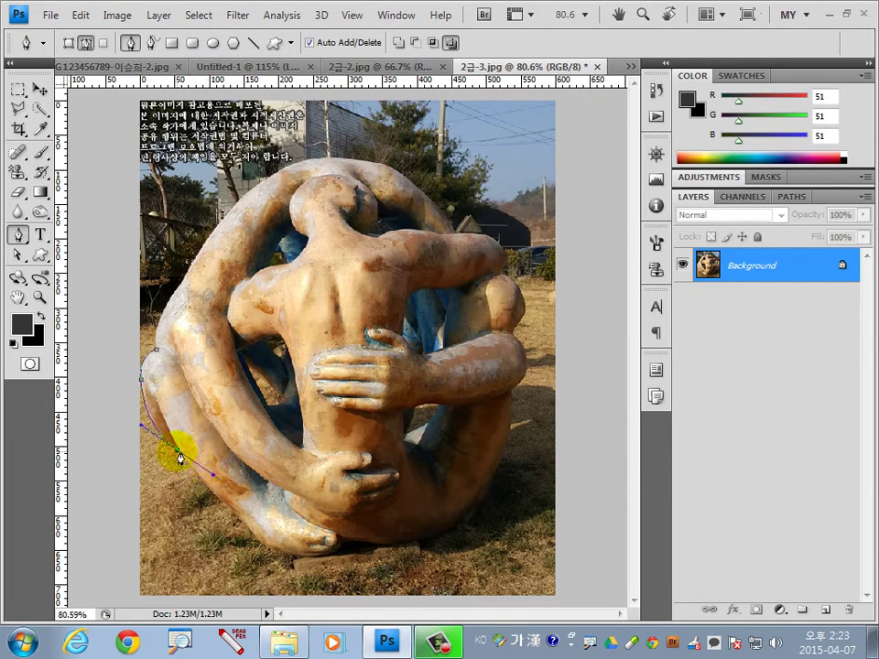
click(247, 529)
click(242, 518)
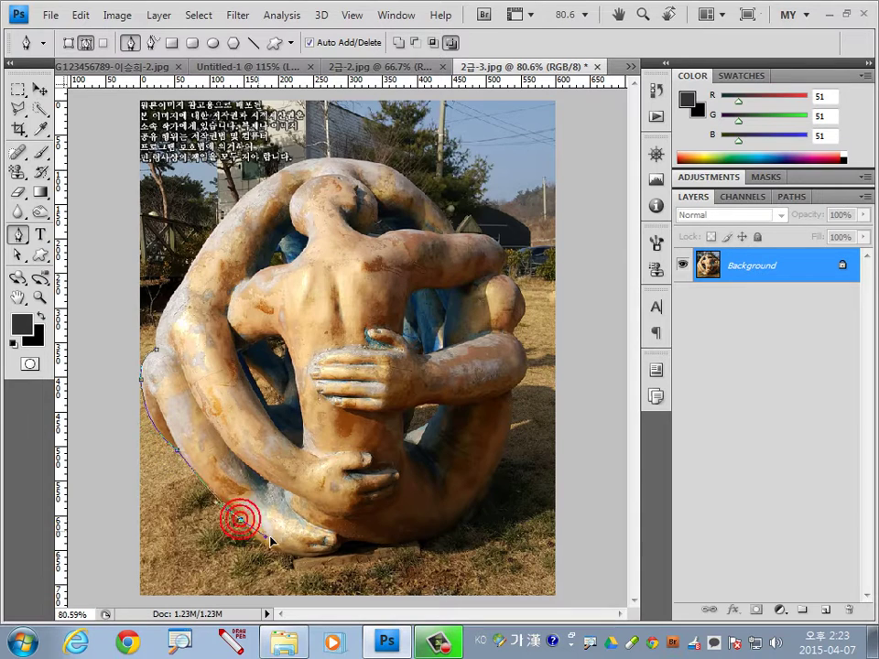
click(287, 553)
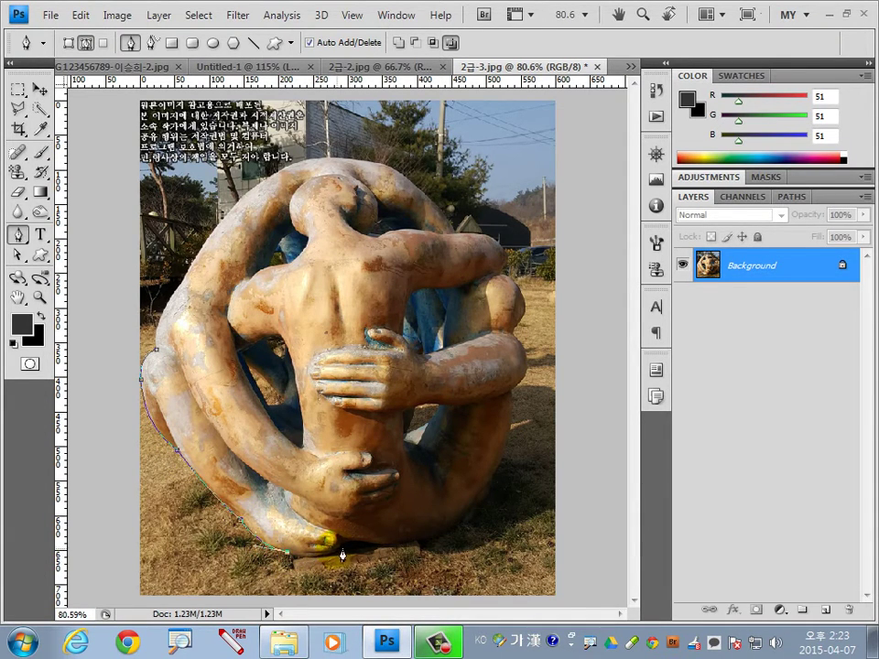
drag(343, 545, 353, 540)
drag(419, 552, 406, 555)
- Continue the path up the sculpture's right edge, around the raised knee and arm
drag(492, 488, 517, 449)
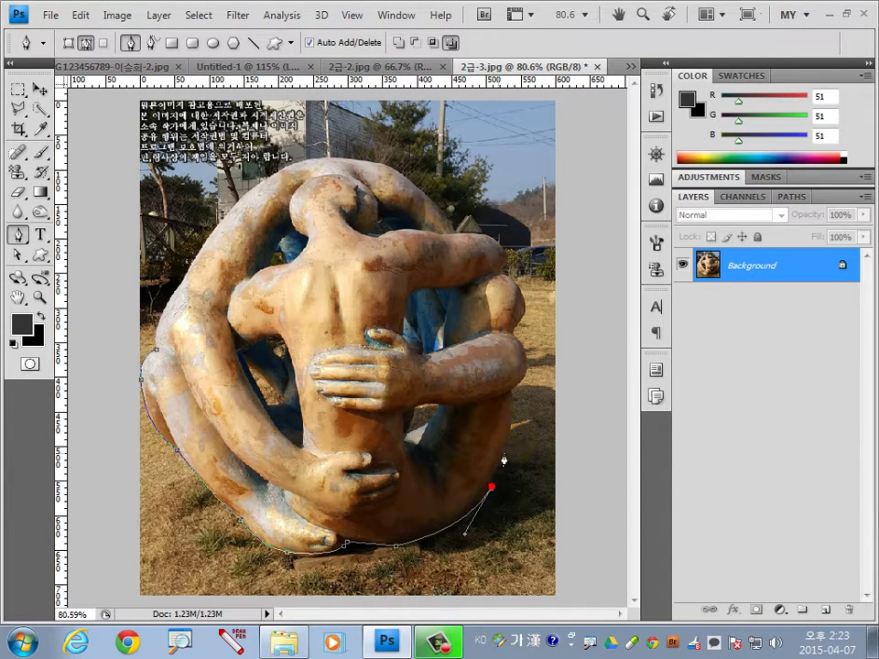
click(513, 392)
drag(519, 376, 529, 391)
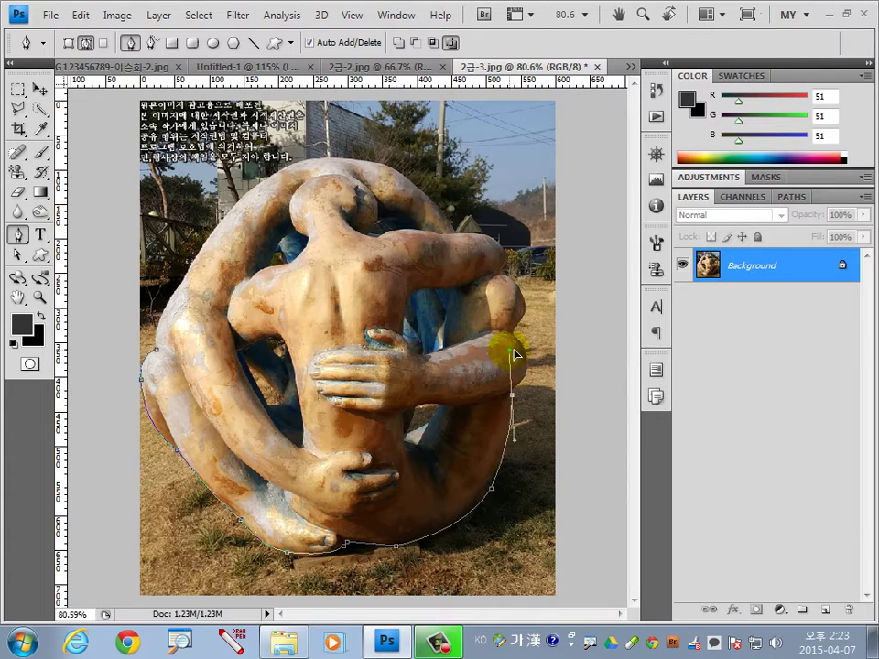
click(524, 372)
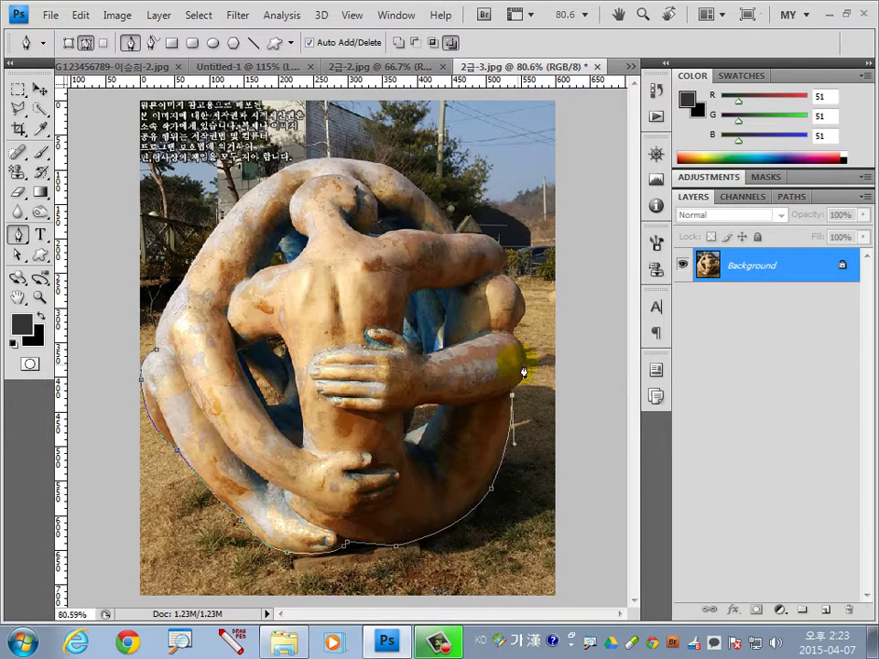
click(519, 342)
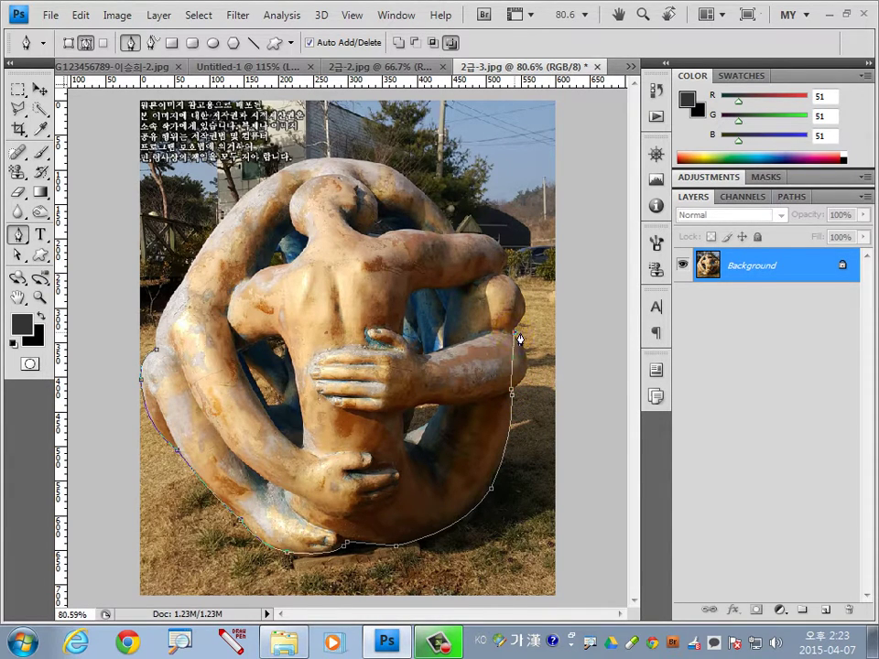
mouse_move(515, 334)
mouse_down()
mouse_move(491, 294)
mouse_move(488, 226)
mouse_move(462, 249)
mouse_up()
click(504, 285)
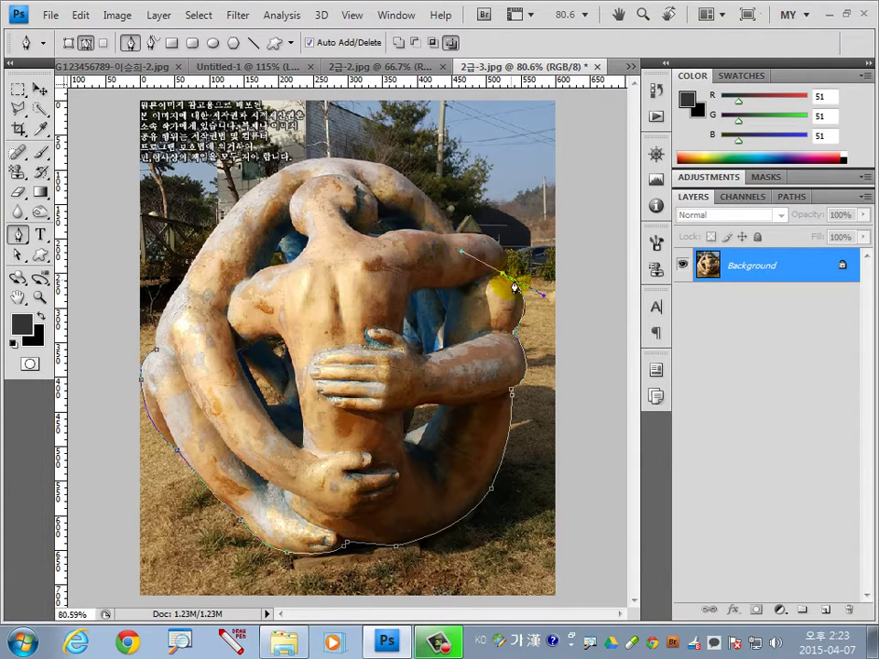
alt+click(503, 273)
drag(470, 238, 453, 235)
alt+click(484, 239)
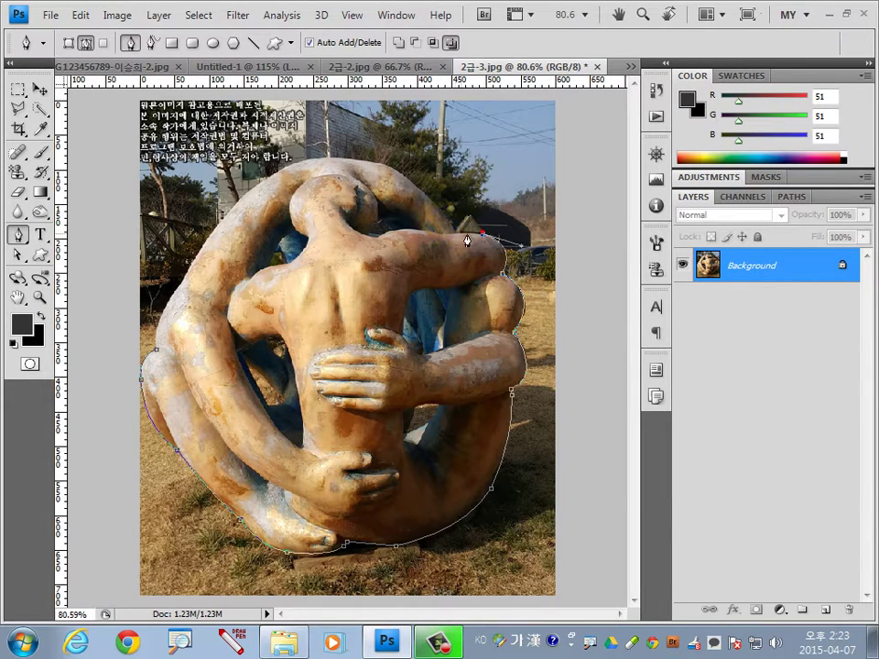
- Curve the path over the ring's top and down its left edge back to the start
mouse_move(334, 165)
mouse_down()
mouse_move(329, 157)
mouse_move(234, 156)
mouse_up()
alt+click(334, 163)
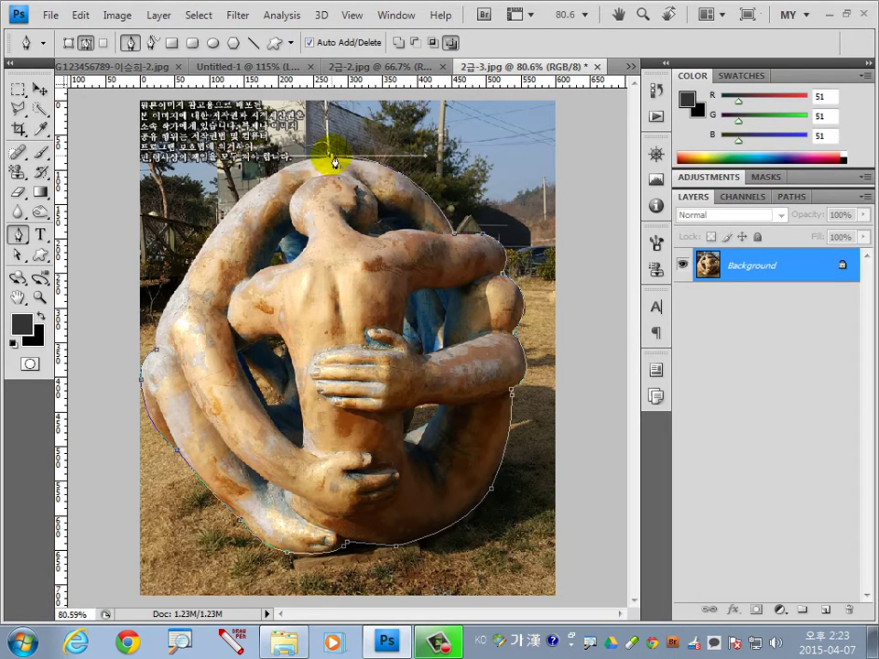
mouse_move(210, 239)
mouse_down()
mouse_move(170, 320)
mouse_move(179, 298)
mouse_up()
mouse_move(221, 222)
mouse_down()
mouse_move(222, 256)
mouse_move(214, 244)
mouse_move(221, 232)
mouse_up()
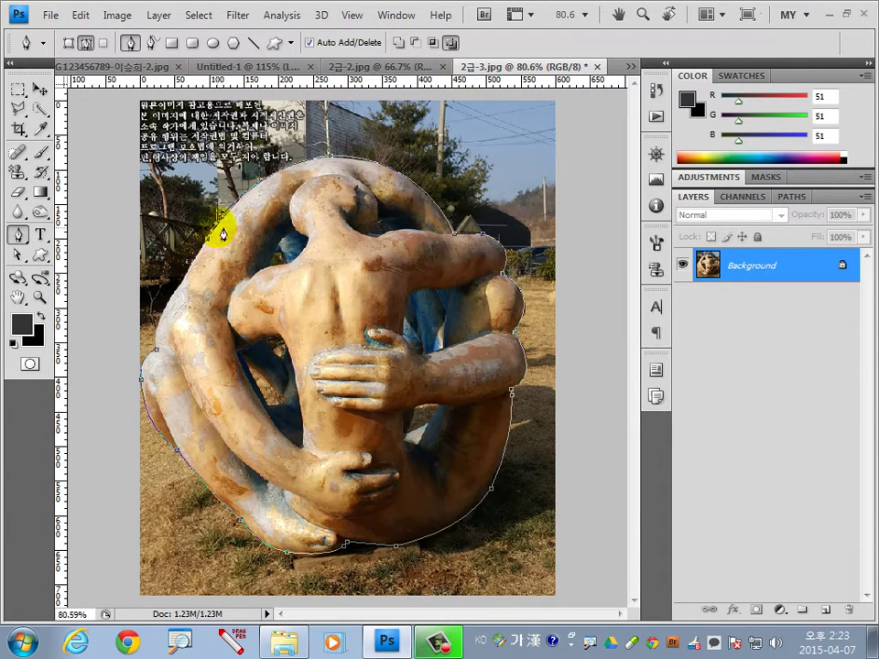
drag(147, 349, 166, 384)
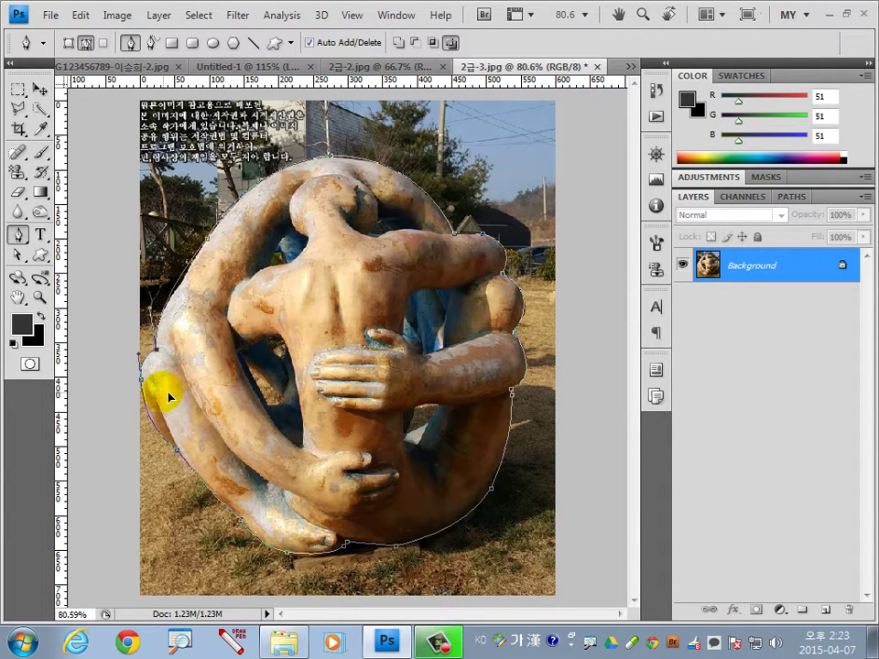
- Load the sculpture outline path as a selection and switch to Untitled-1
key(ctrl+Return)
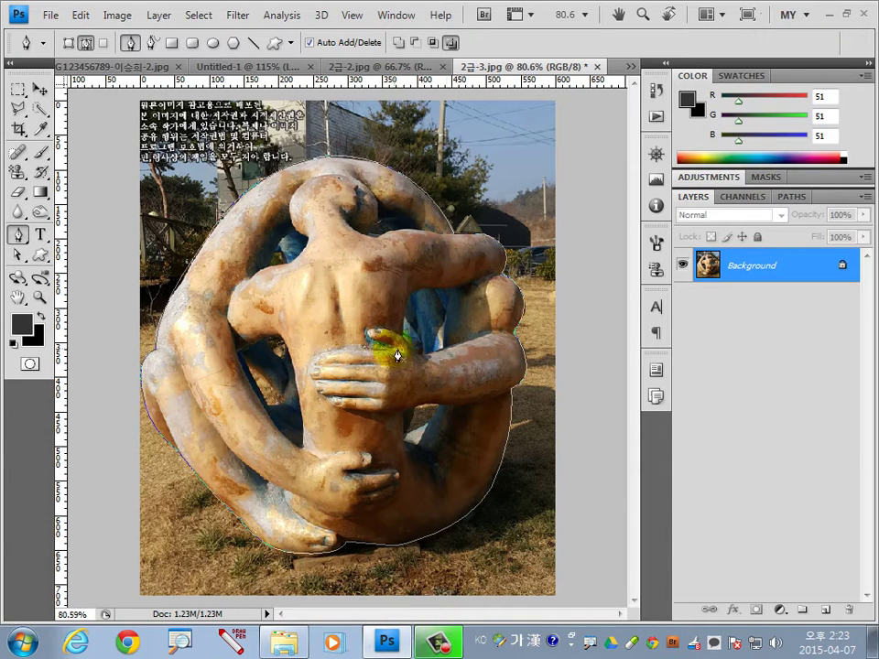
click(789, 197)
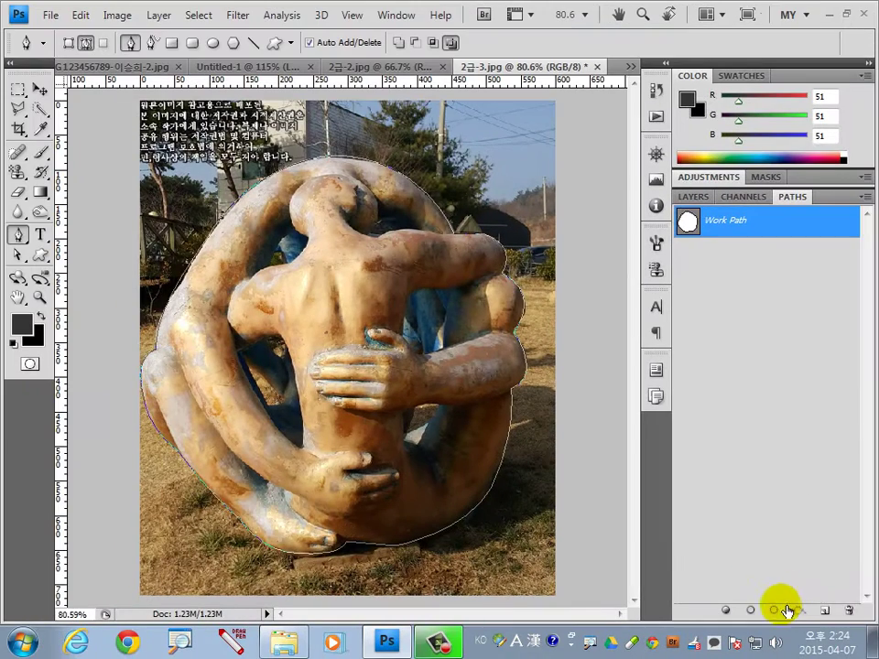
click(799, 483)
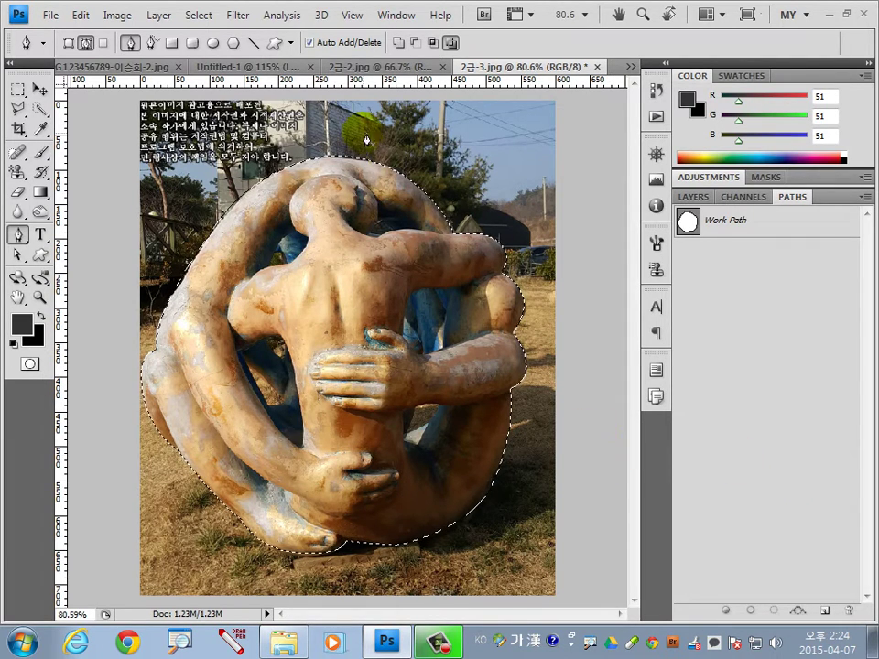
key(ctrl+Tab)
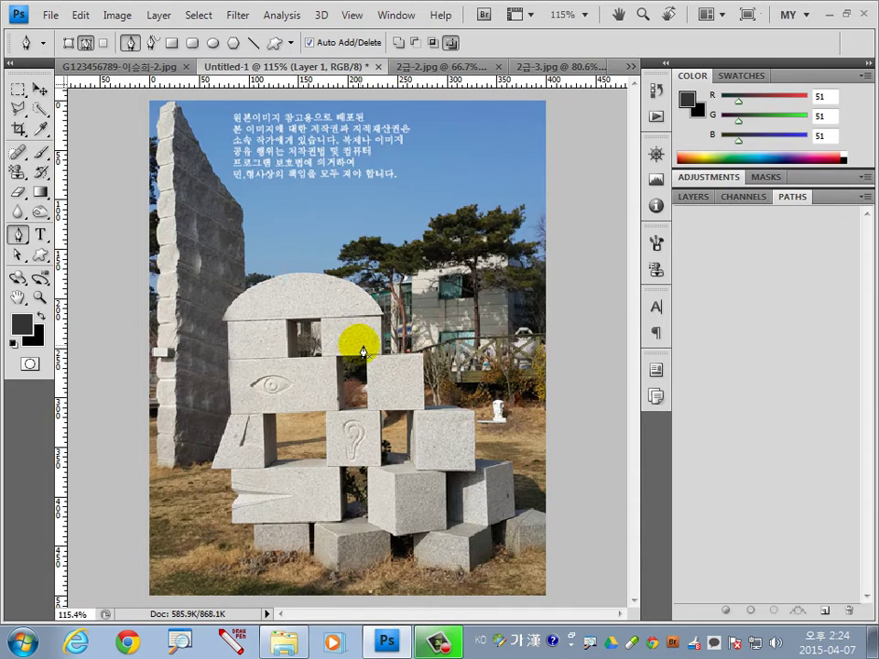
- Paste the sculpture as Layer 2 and shrink it to about a third
key(ctrl+v)
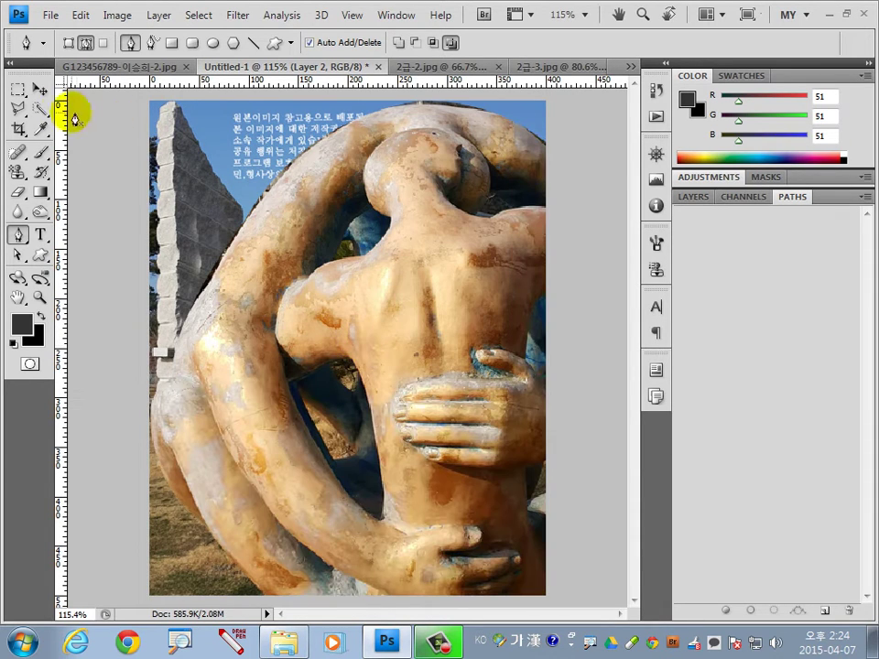
click(39, 89)
key(ctrl+t)
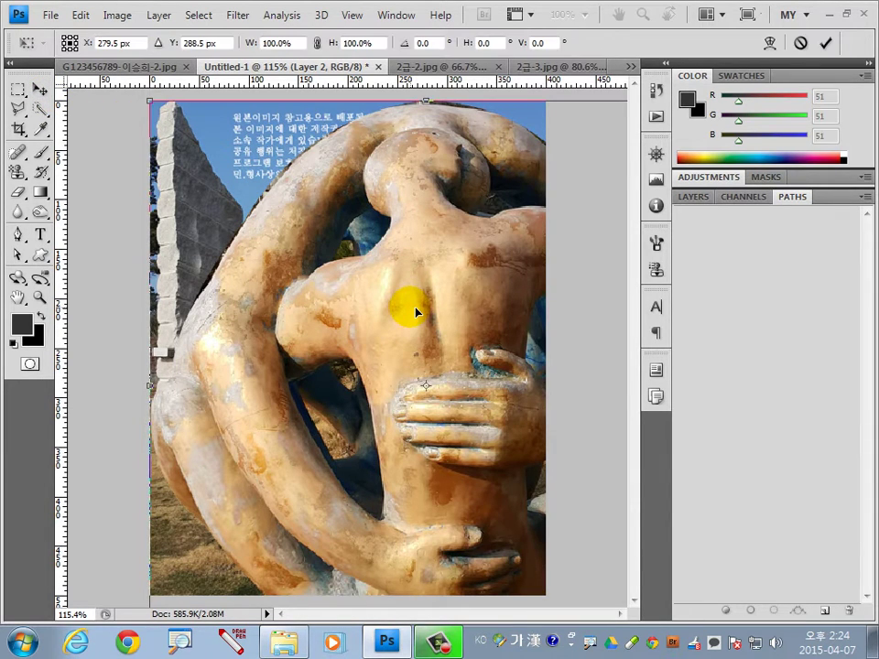
key(ctrl+0)
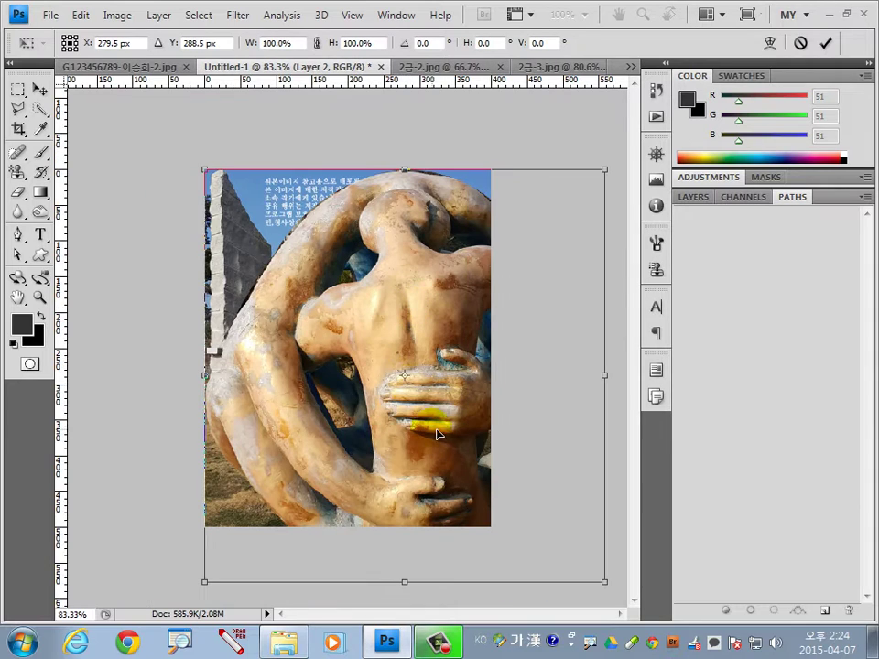
mouse_move(604, 581)
mouse_down()
mouse_move(406, 412)
mouse_move(312, 287)
mouse_move(311, 421)
mouse_move(326, 475)
mouse_up()
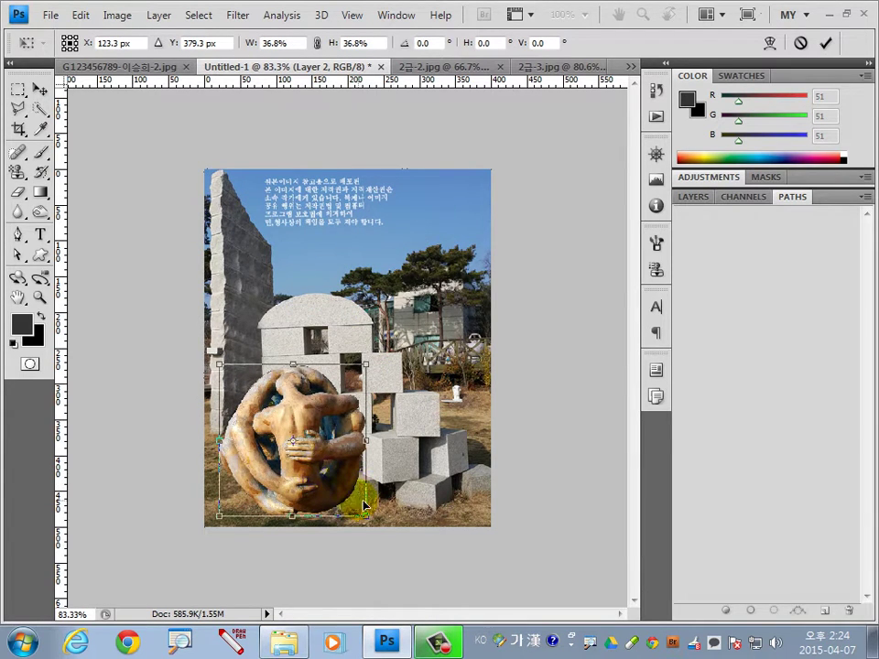
drag(369, 520, 357, 507)
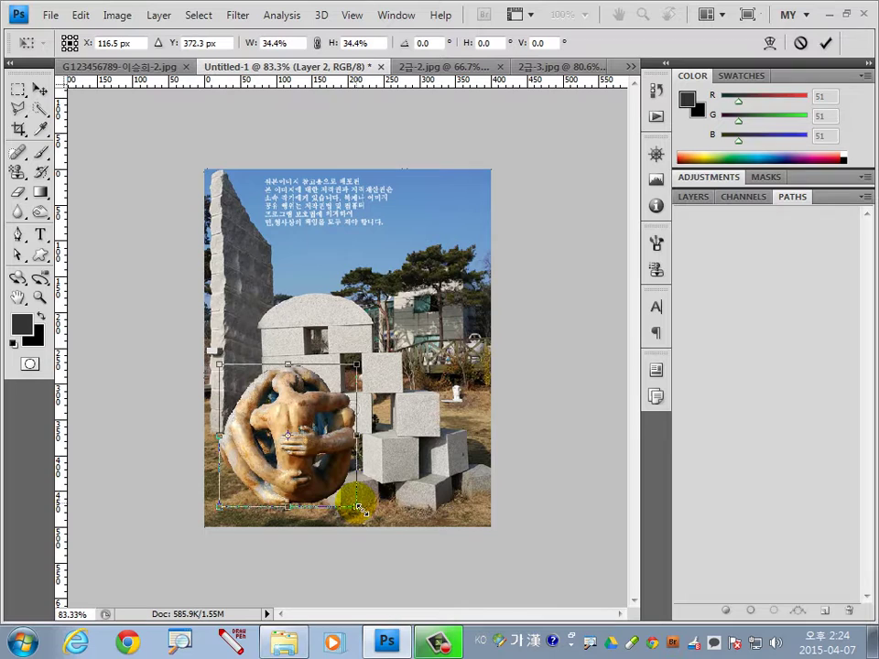
double_click(332, 459)
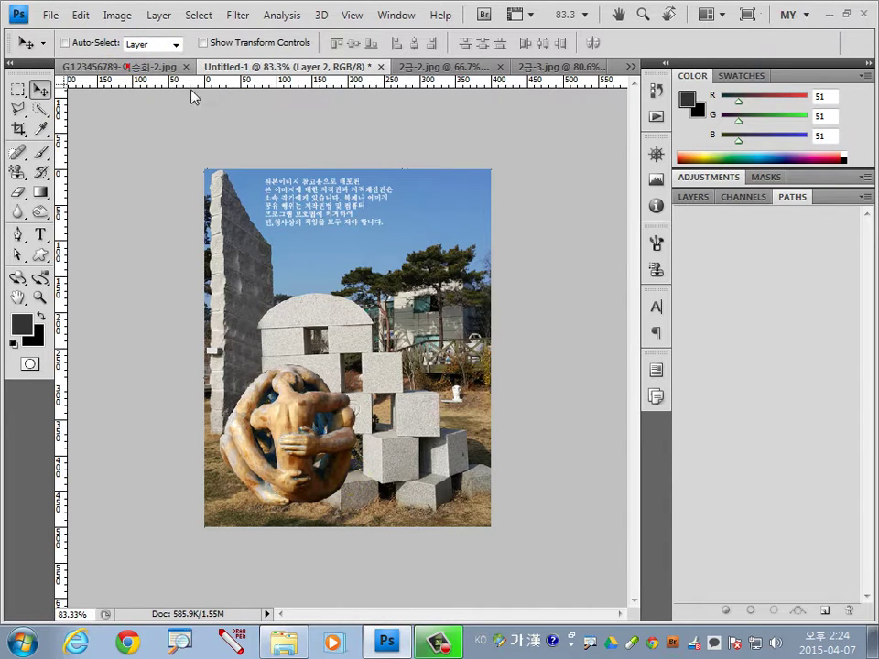
- Check the finished poster reference, then zoom in on the pasted sculpture
click(143, 67)
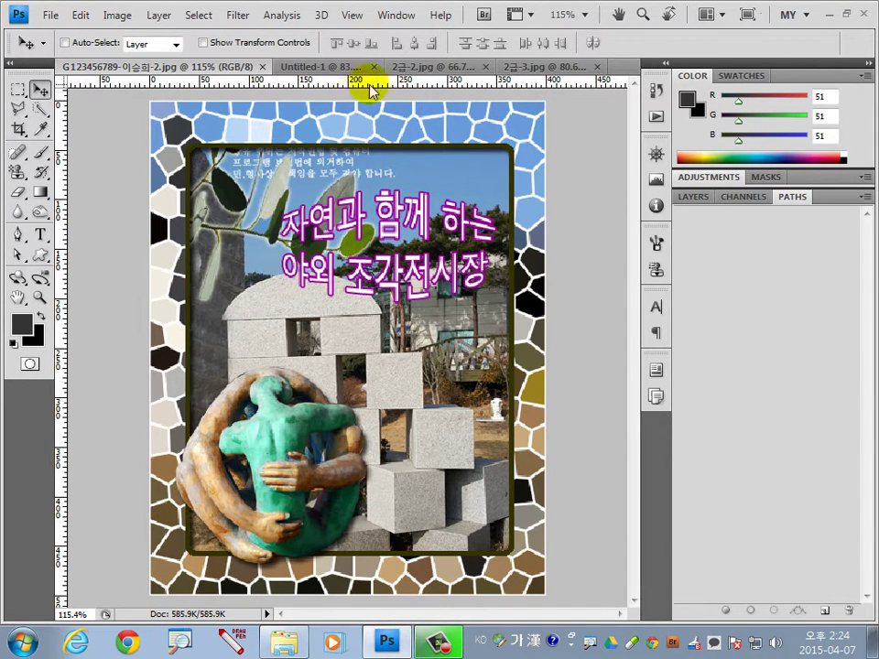
click(348, 66)
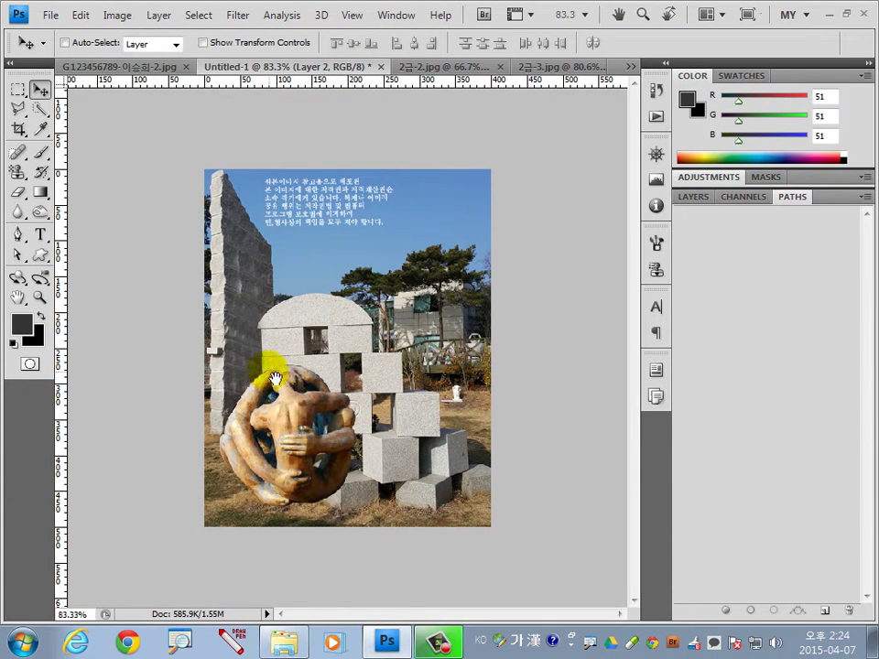
drag(235, 349, 340, 495)
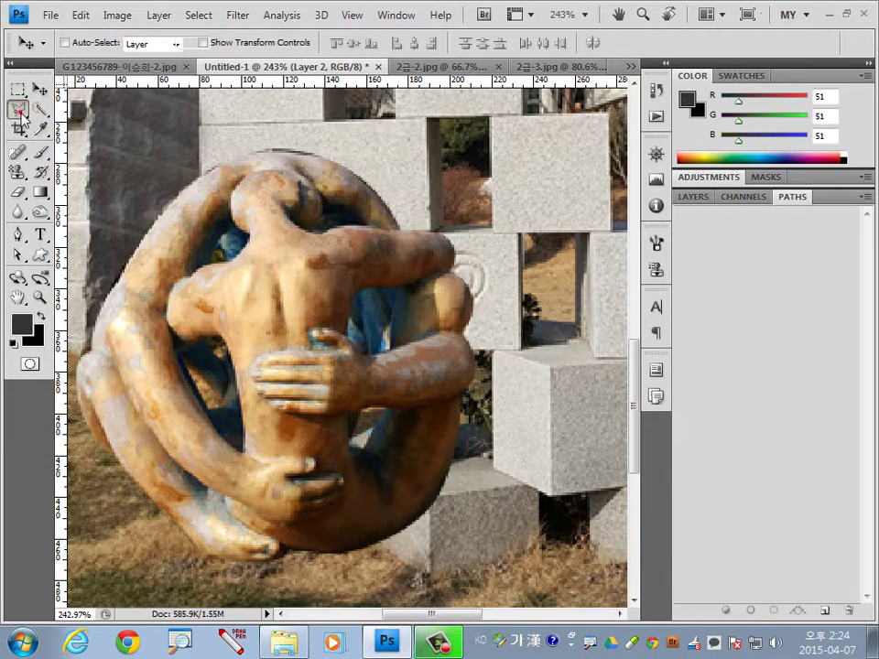
- Trace the inner figure's back with the Magnetic Lasso from shoulder to lower hand
drag(17, 108, 59, 141)
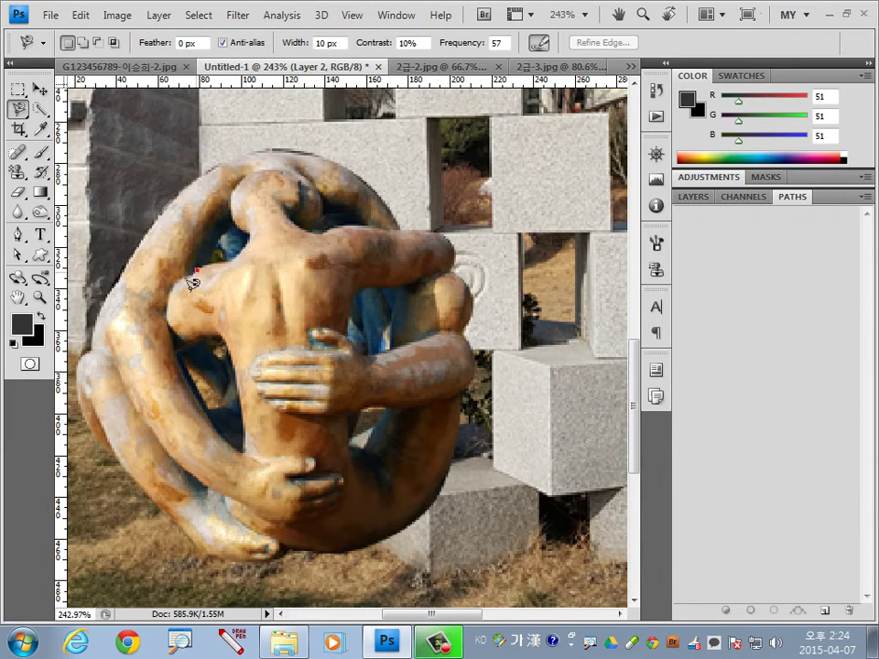
click(188, 278)
click(174, 316)
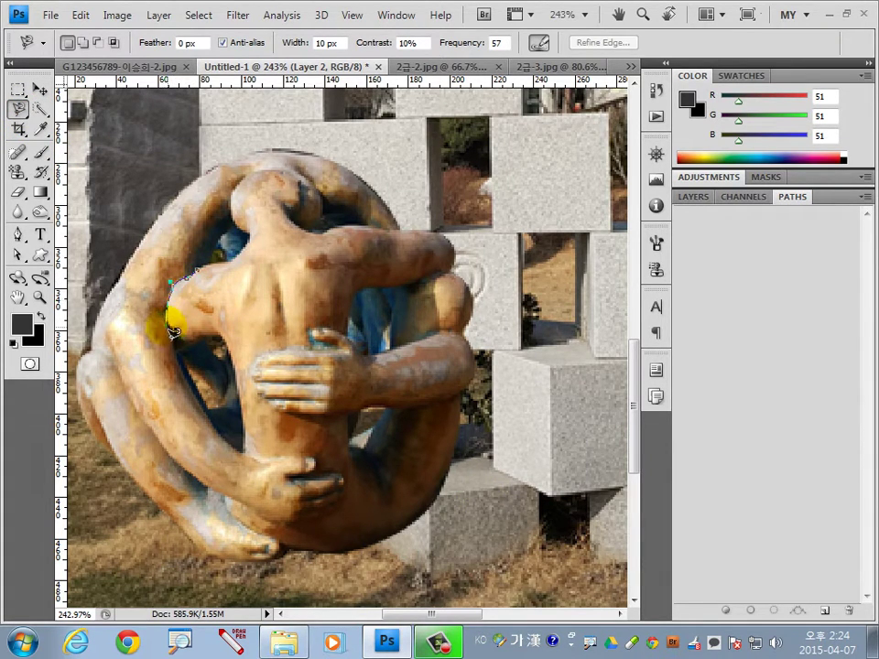
click(212, 331)
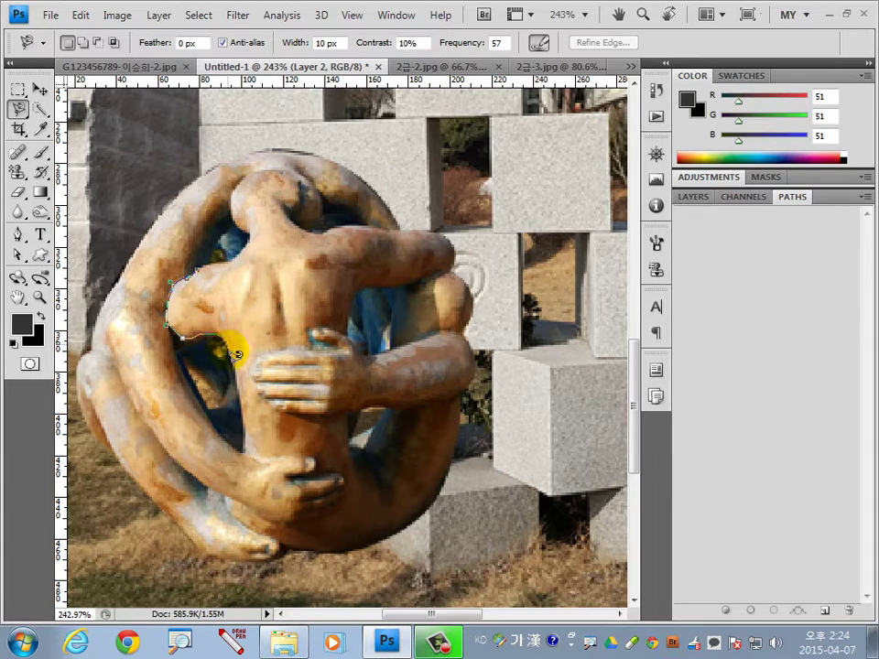
click(246, 454)
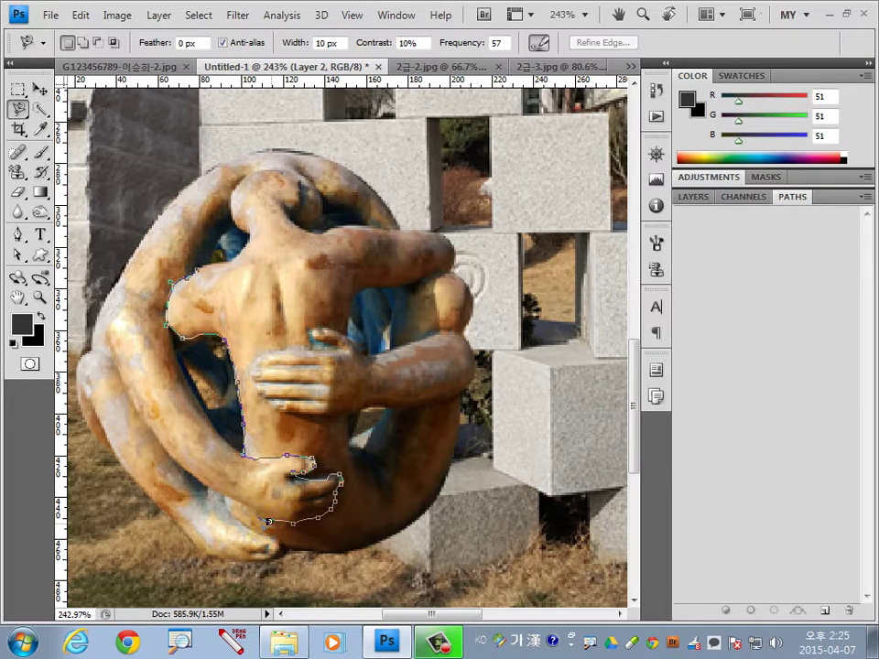
click(243, 511)
- Continue along the ring's bottom, up the arm and over the head, closing the selection
click(225, 500)
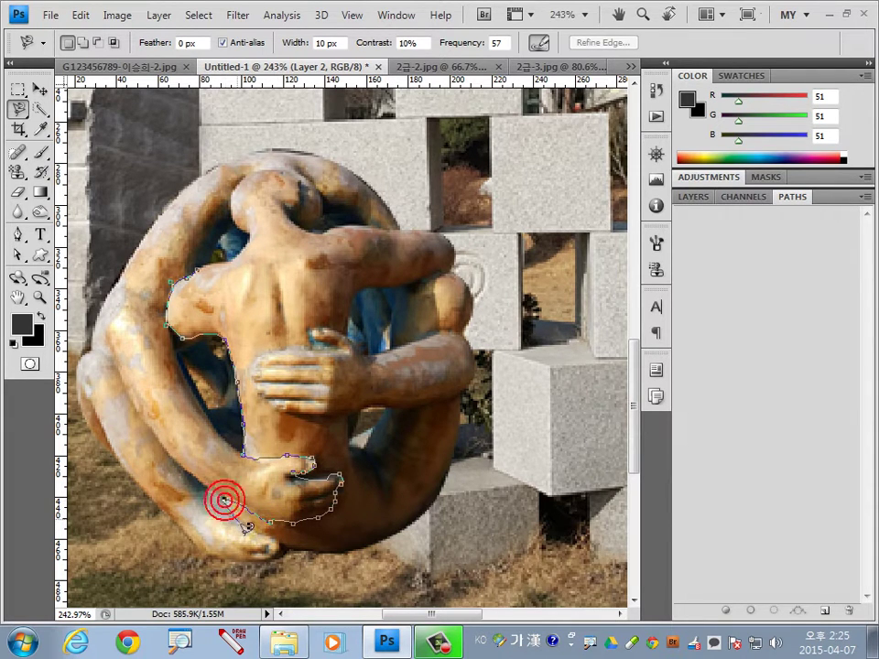
click(268, 540)
click(393, 537)
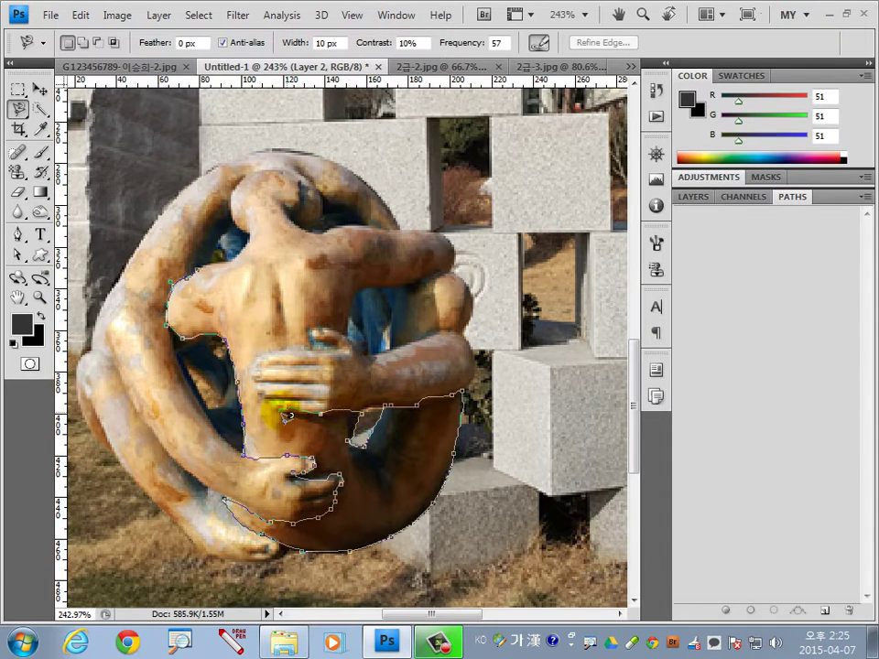
click(254, 368)
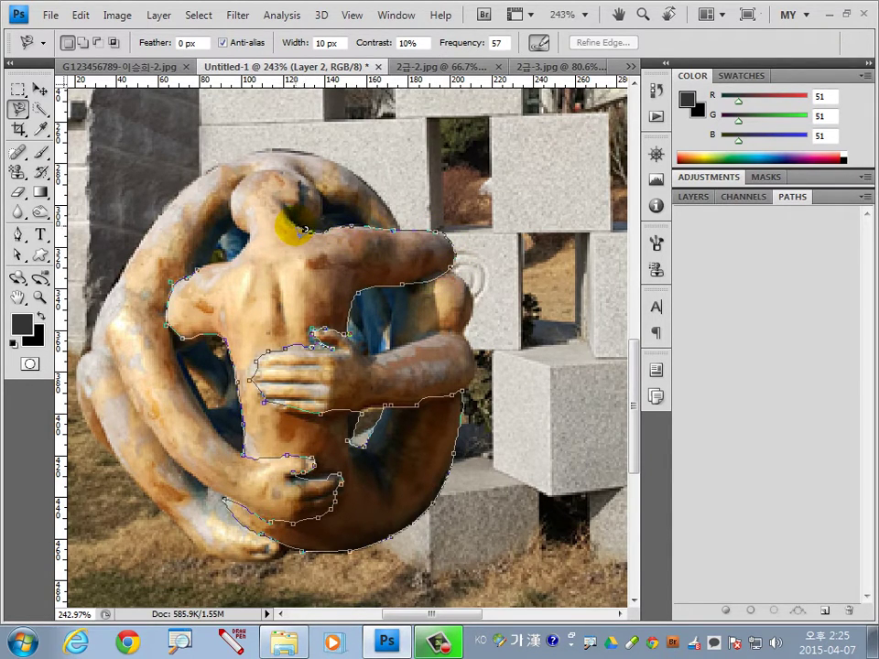
mouse_move(305, 229)
mouse_down()
mouse_move(273, 178)
mouse_move(238, 192)
mouse_move(209, 271)
mouse_up()
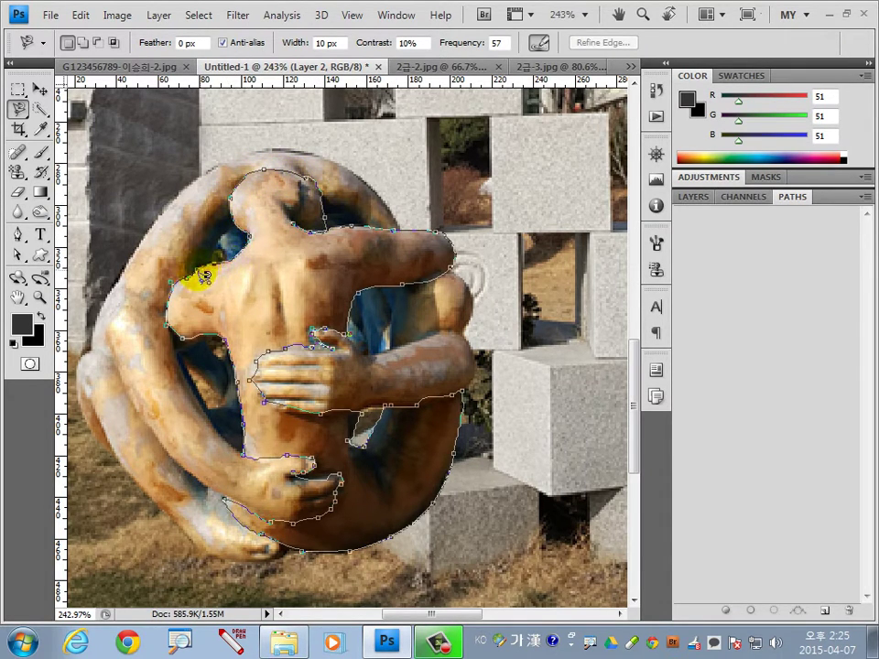
key(ctrl+Return)
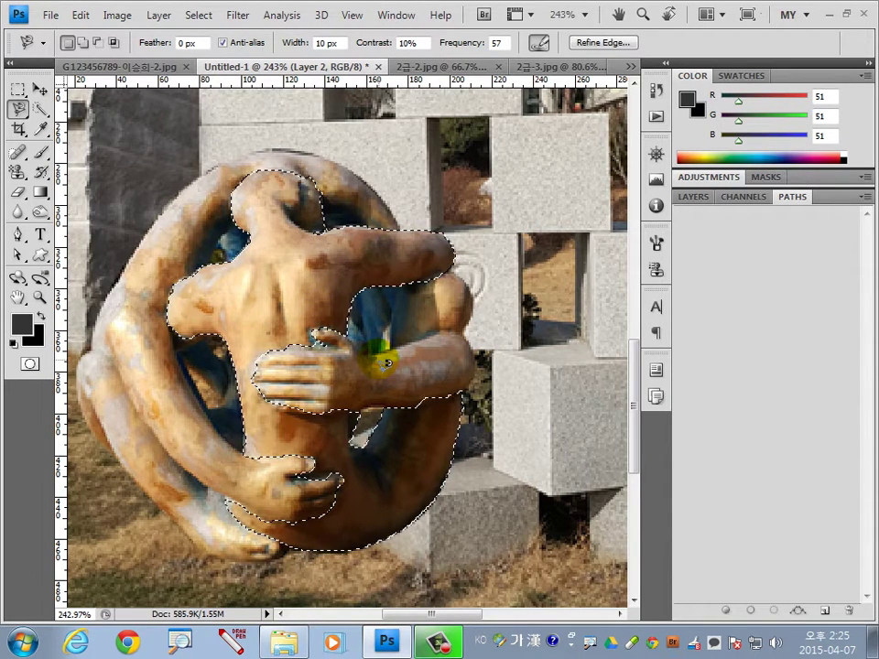
- Recolour the selected inner figure green with Hue/Saturation
click(118, 15)
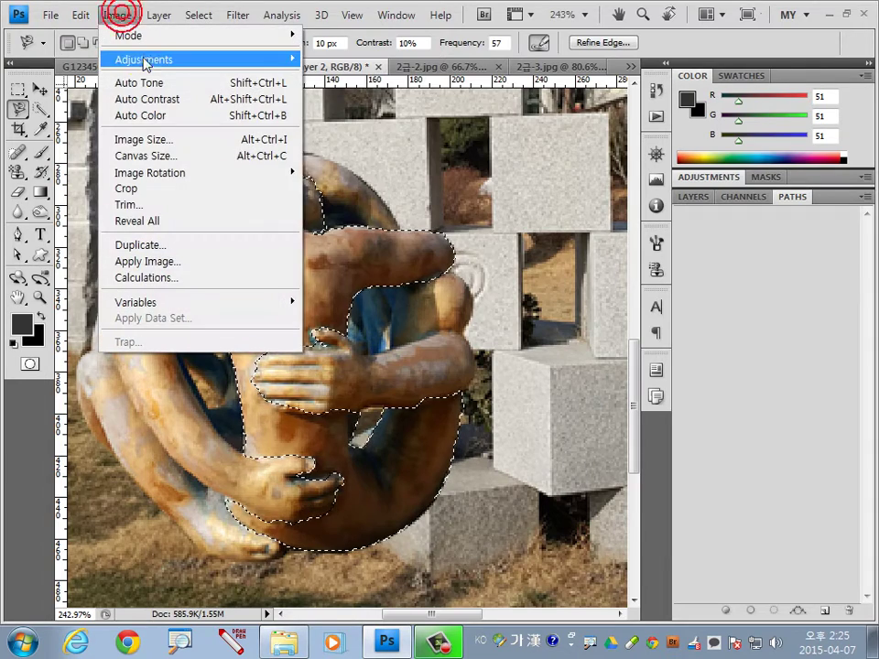
mouse_move(143, 60)
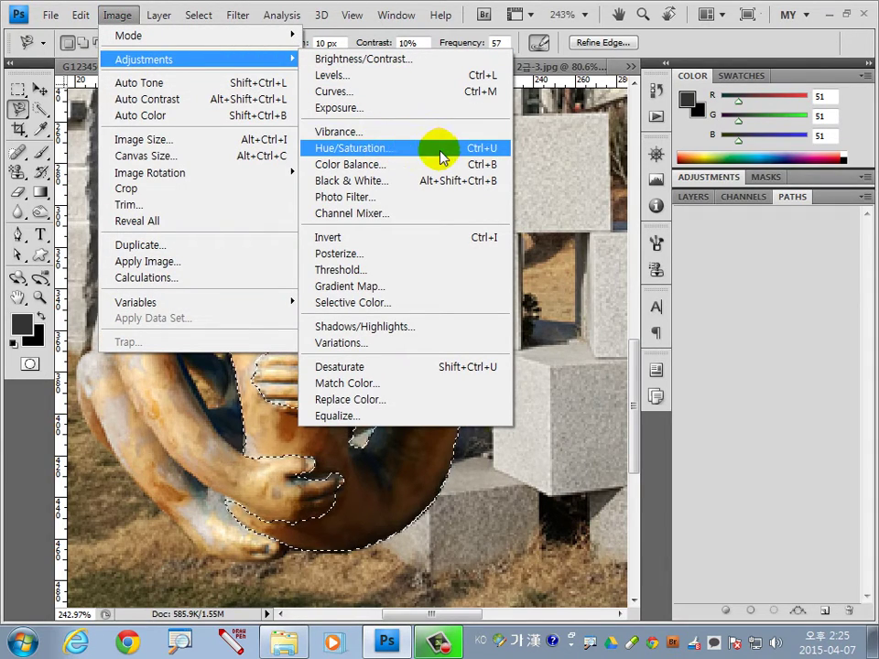
click(452, 154)
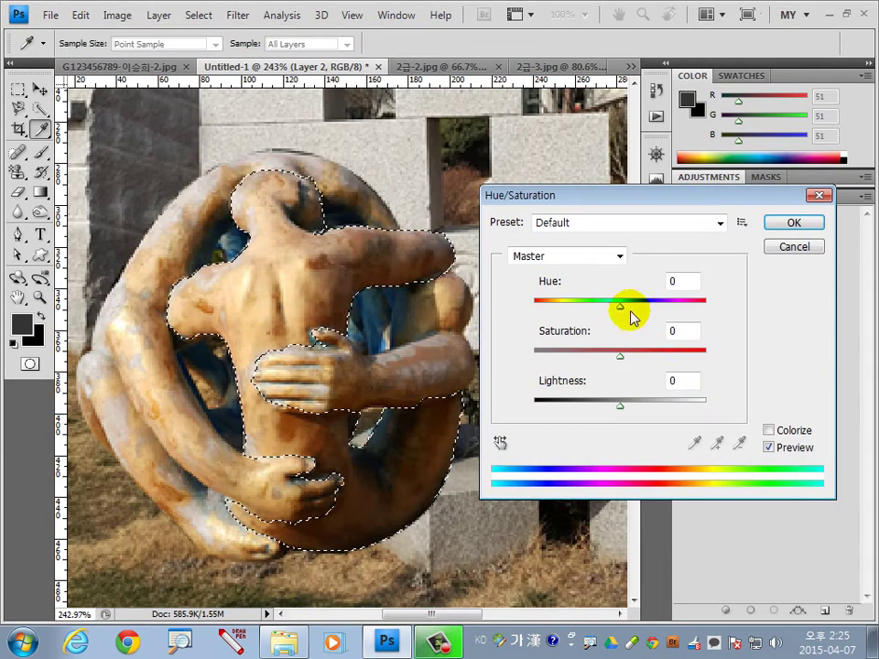
drag(621, 307, 672, 316)
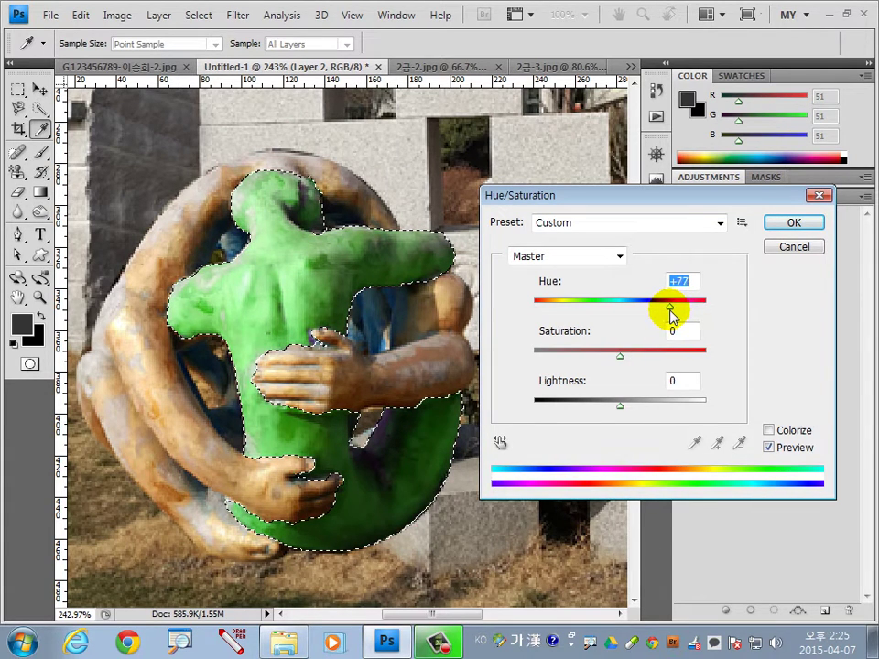
click(784, 229)
key(ctrl+0)
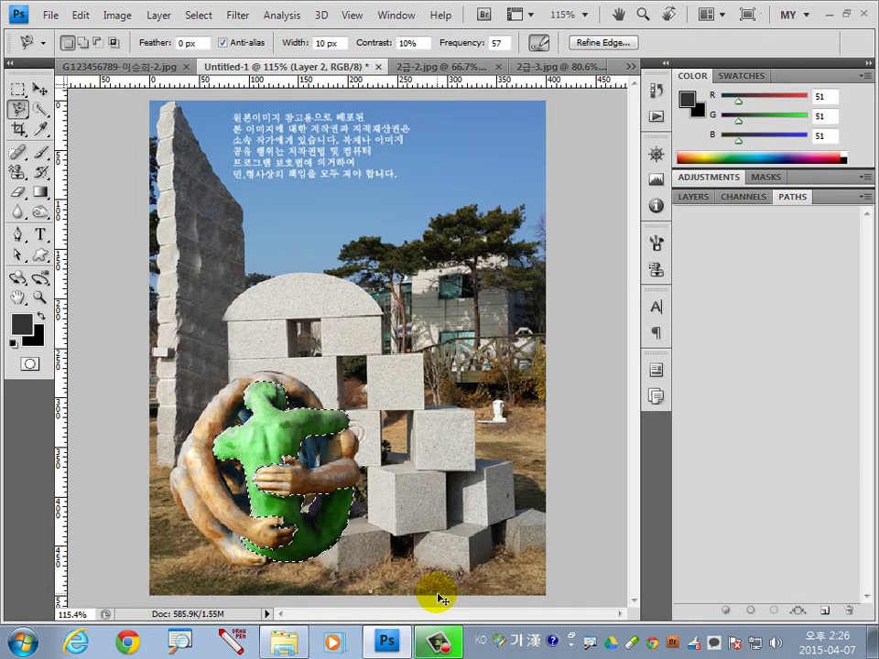
- Deselect, preview a hue shift on the sculpture, and cancel it
key(ctrl+d)
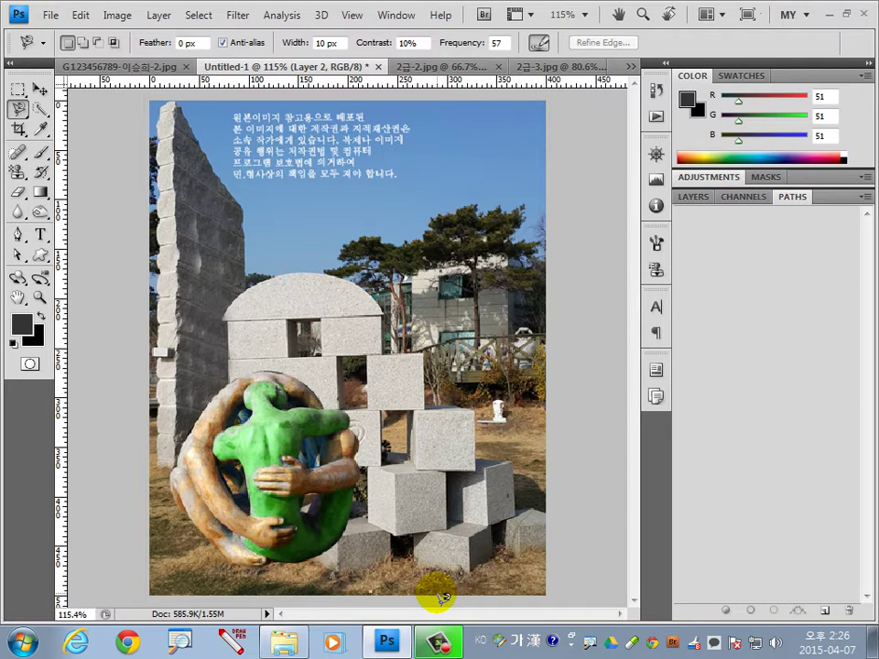
key(ctrl+u)
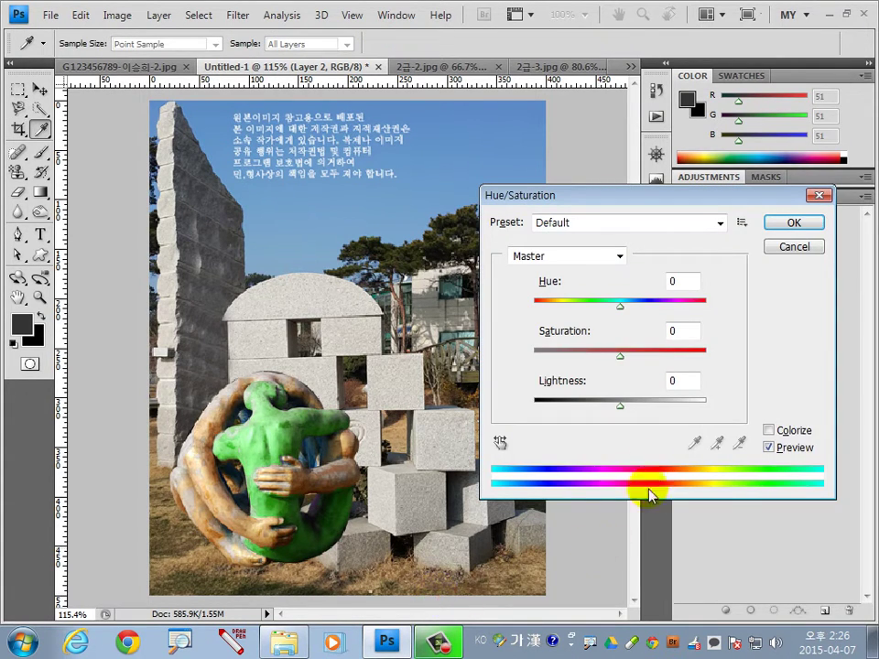
drag(623, 304, 663, 314)
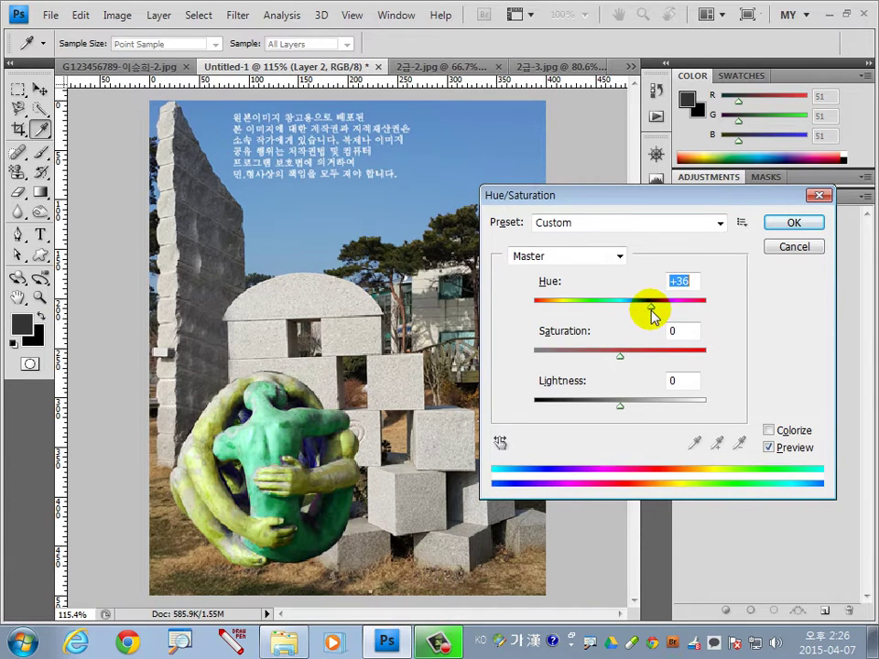
click(794, 247)
- Preview a +35 hue shift on the sculpture and cancel, keeping original colours
key(l)
click(474, 371)
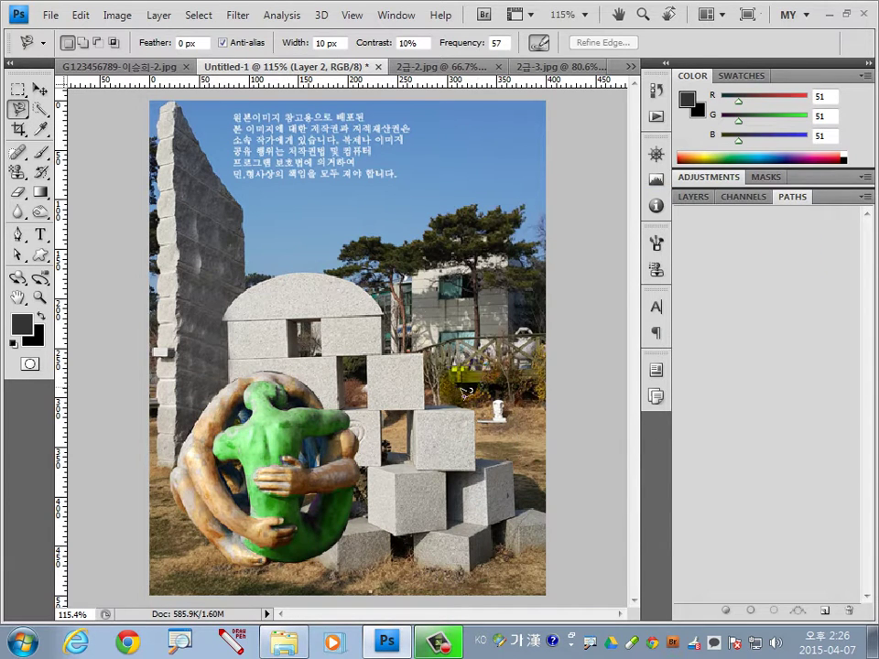
click(408, 393)
key(ctrl+u)
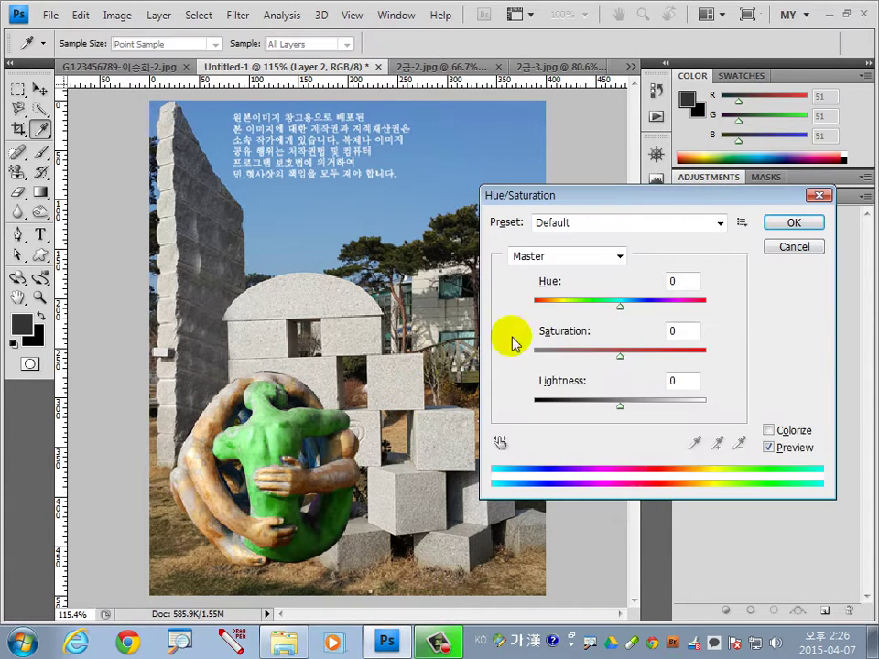
mouse_move(630, 304)
mouse_down()
mouse_move(663, 315)
mouse_move(588, 306)
mouse_up()
click(789, 247)
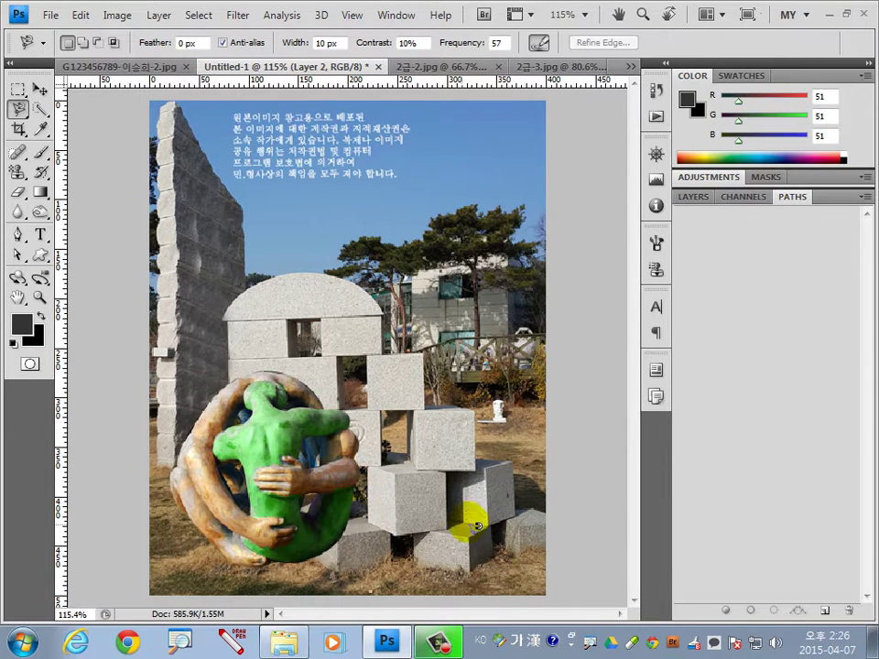
click(698, 197)
- Hide the sculpture layer and draw an inset rectangular selection on Layer 1
click(774, 301)
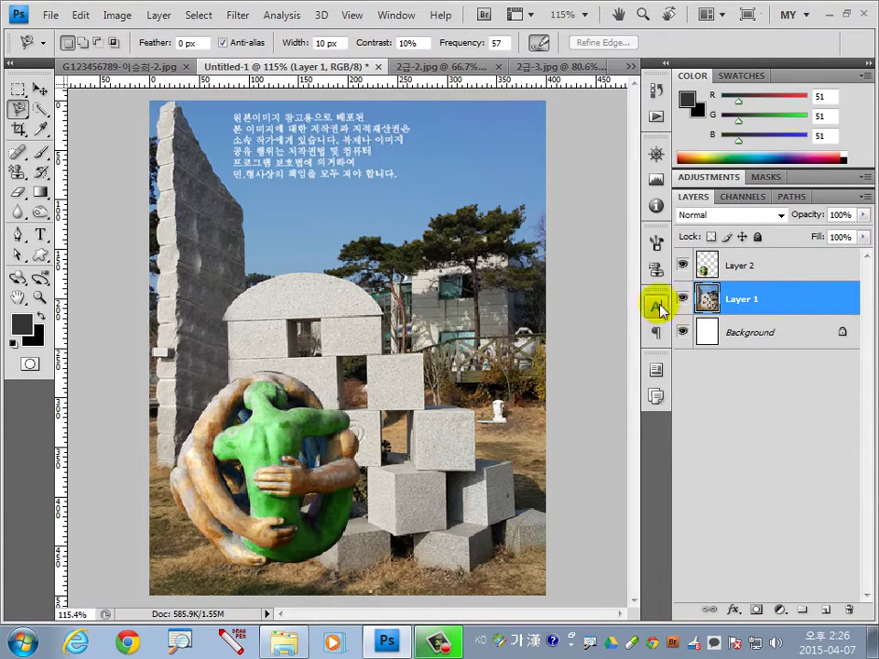
click(682, 266)
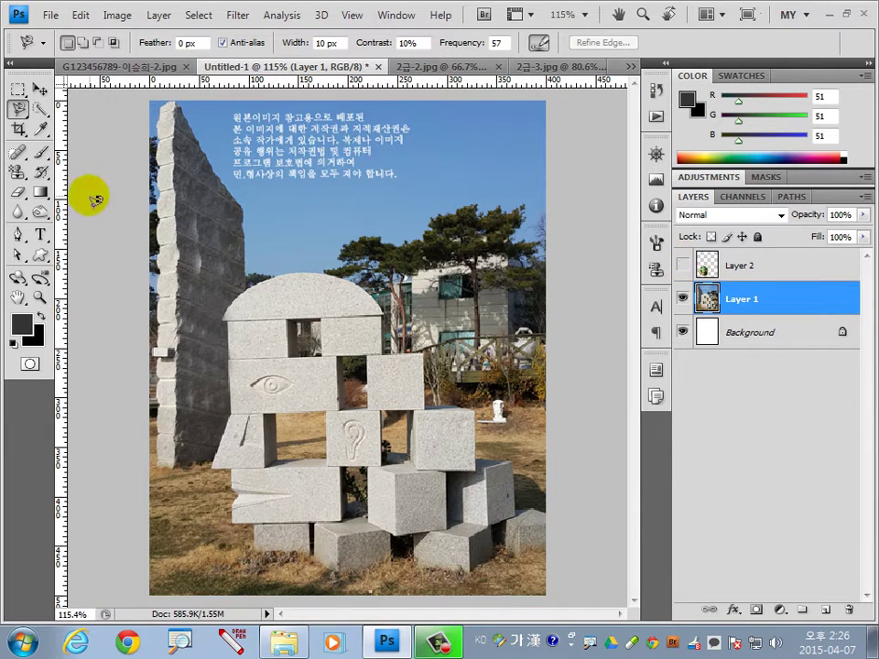
click(18, 88)
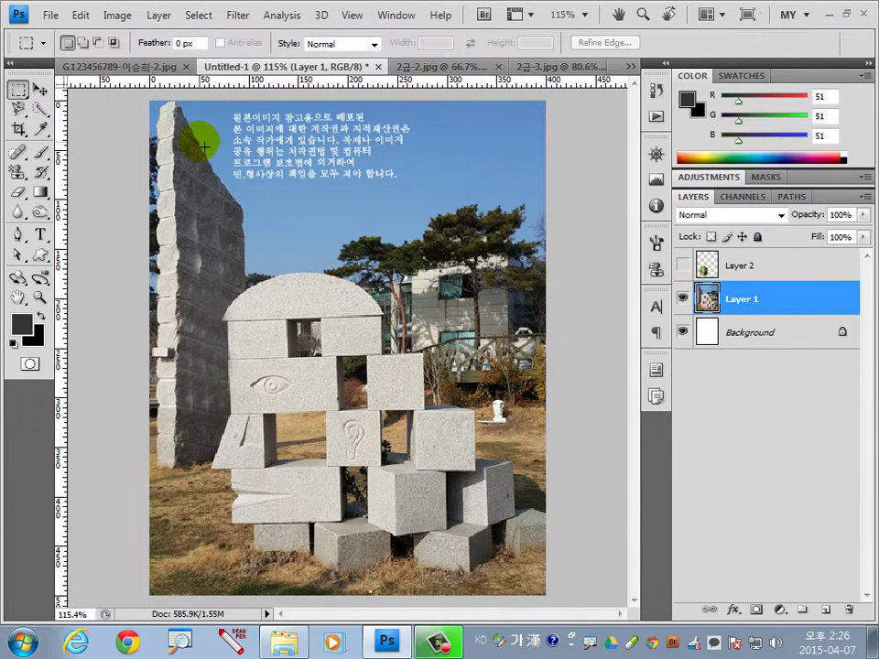
drag(331, 306, 508, 557)
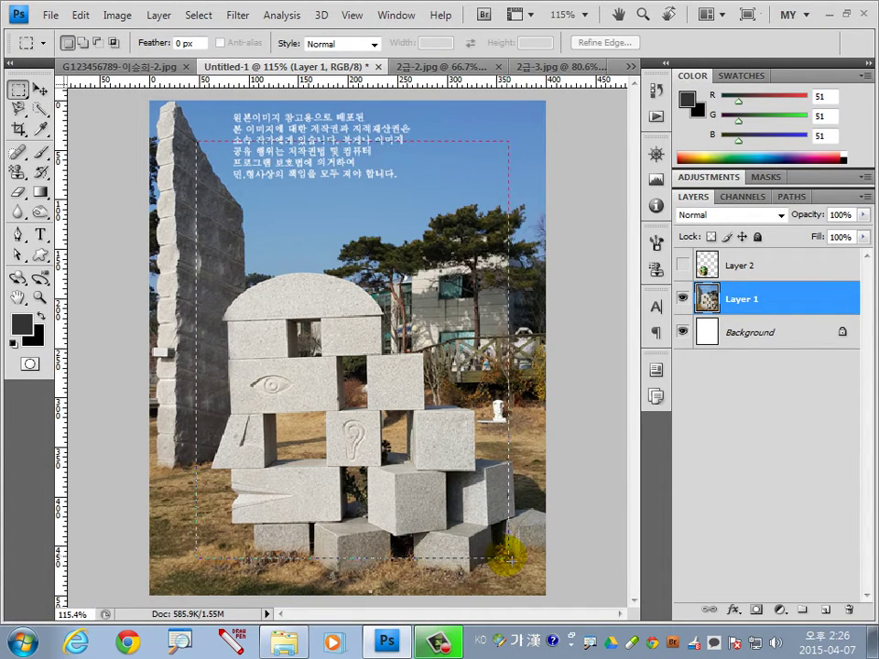
drag(510, 559, 509, 557)
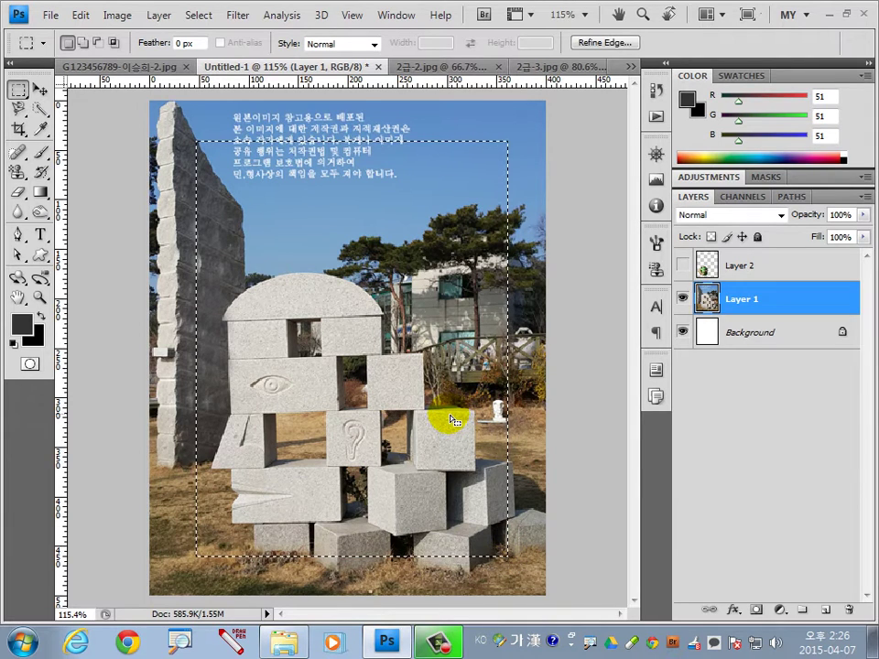
- Smooth the rectangular selection's corners with a 5 px radius
click(199, 15)
mouse_move(220, 205)
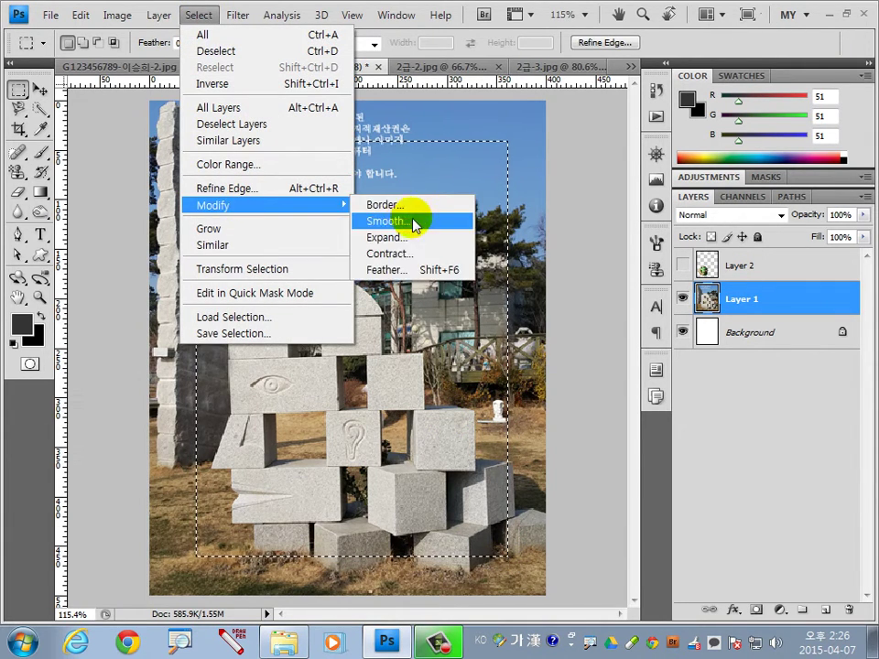
click(408, 224)
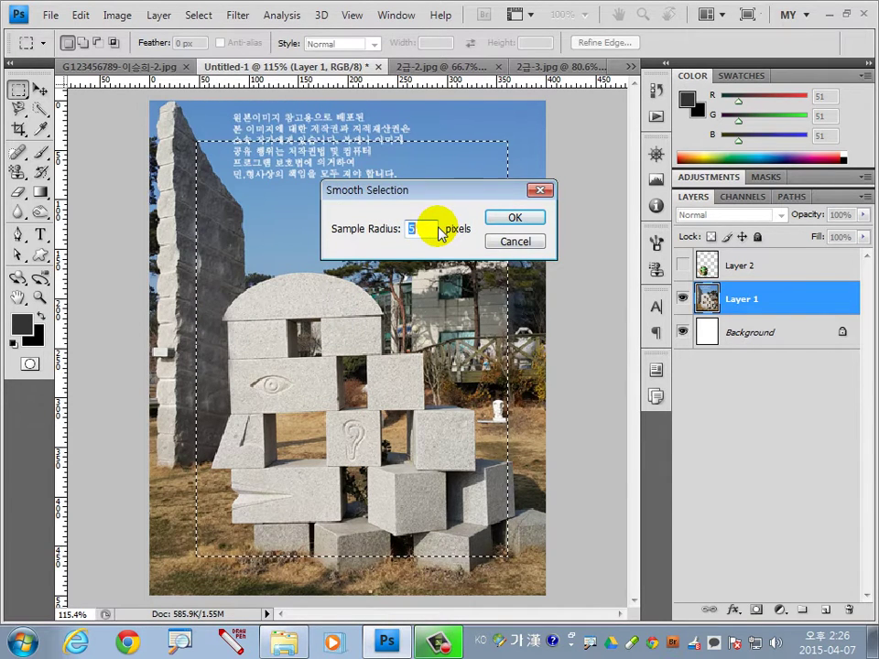
click(520, 220)
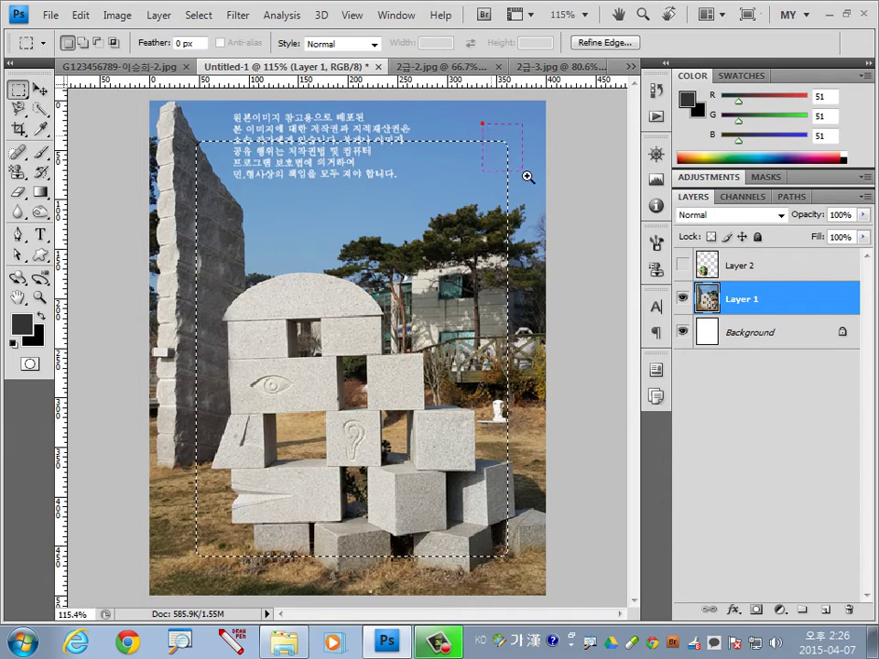
drag(503, 141, 526, 176)
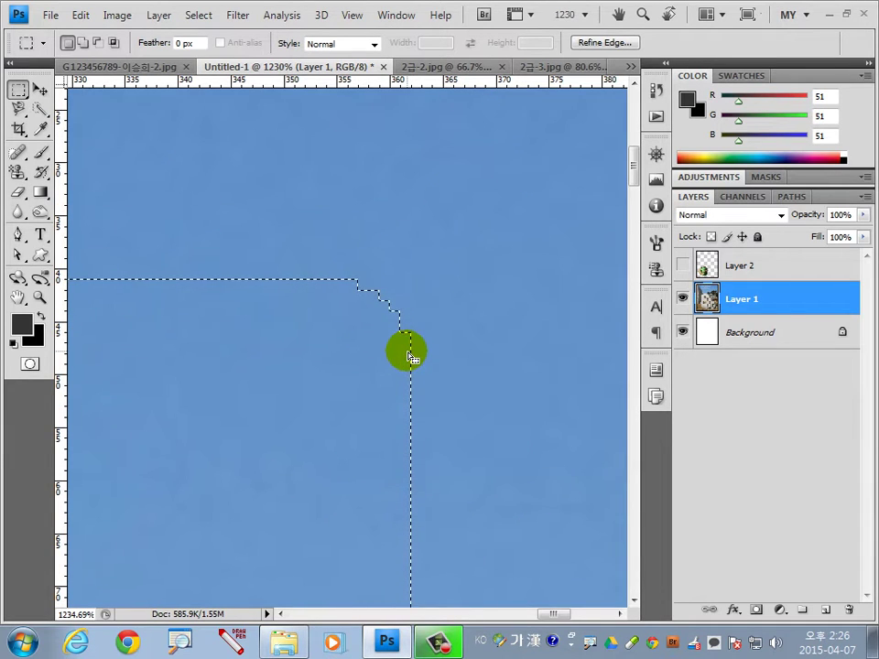
key(ctrl+0)
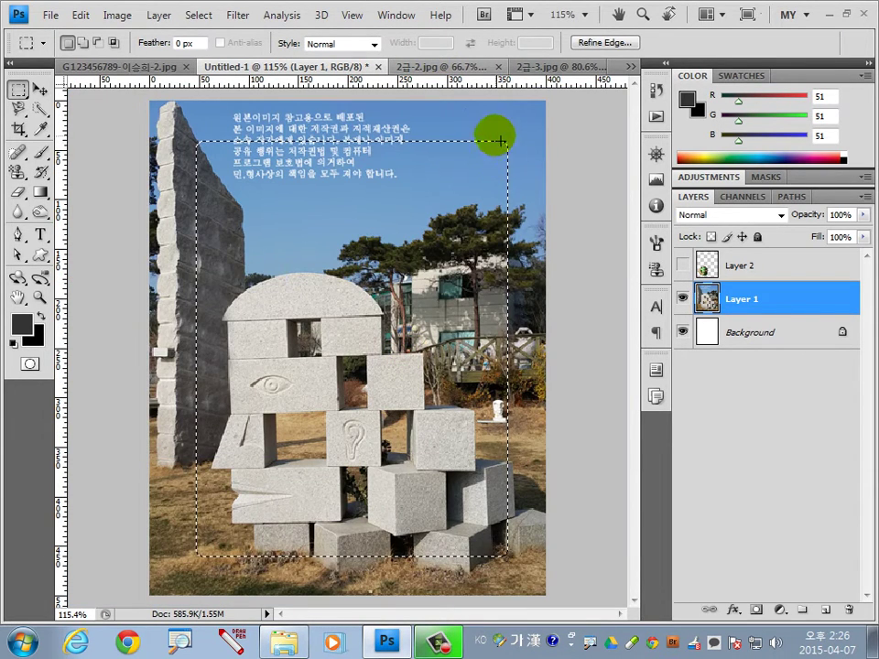
- Invert the selection and copy the outer border band to a new Layer 3
click(198, 15)
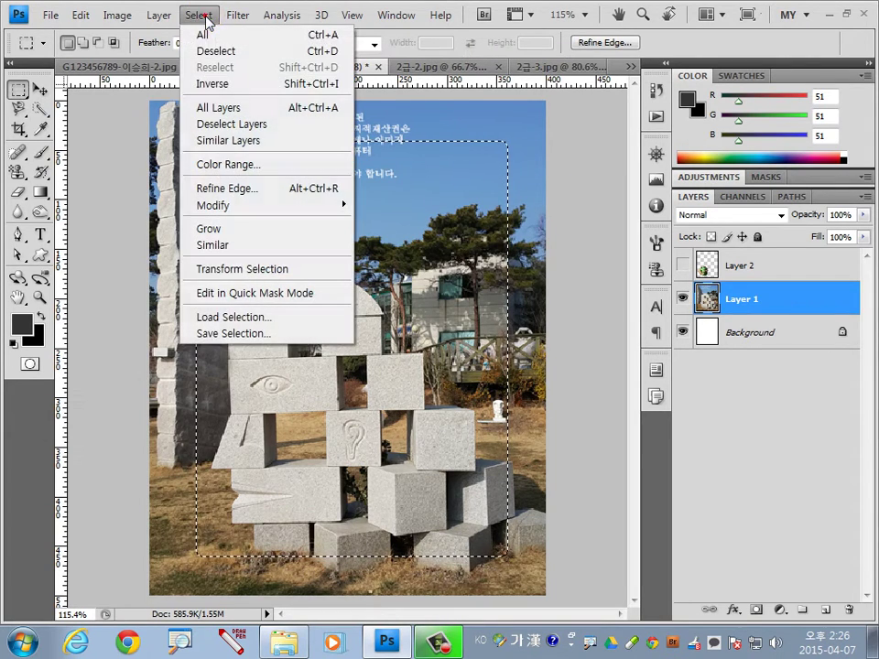
click(213, 85)
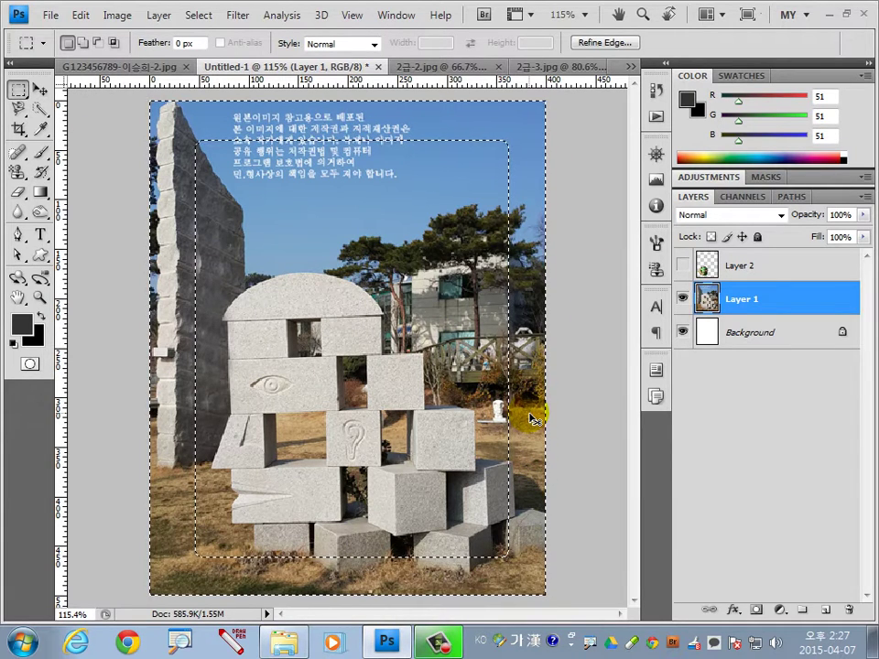
key(ctrl+j)
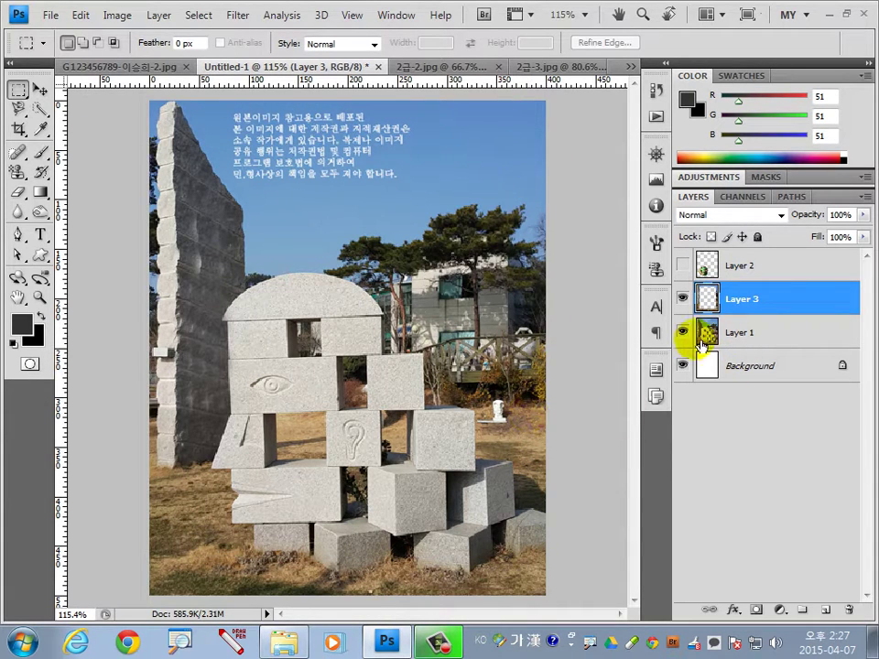
- Hide Layer 1, make white the foreground, and apply Stained Glass (Cell 12, Border 4, Light 0)
click(683, 332)
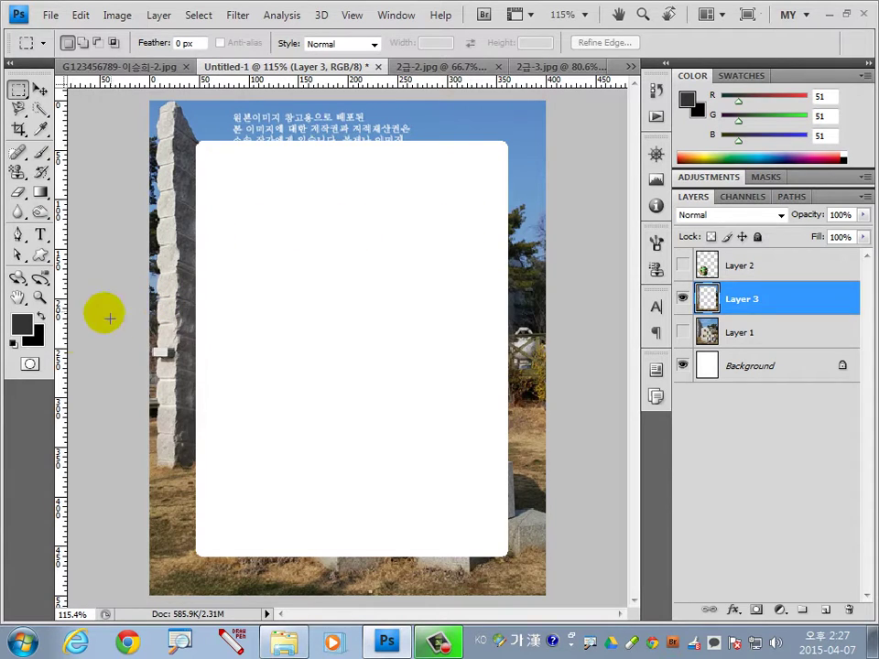
click(13, 343)
click(40, 316)
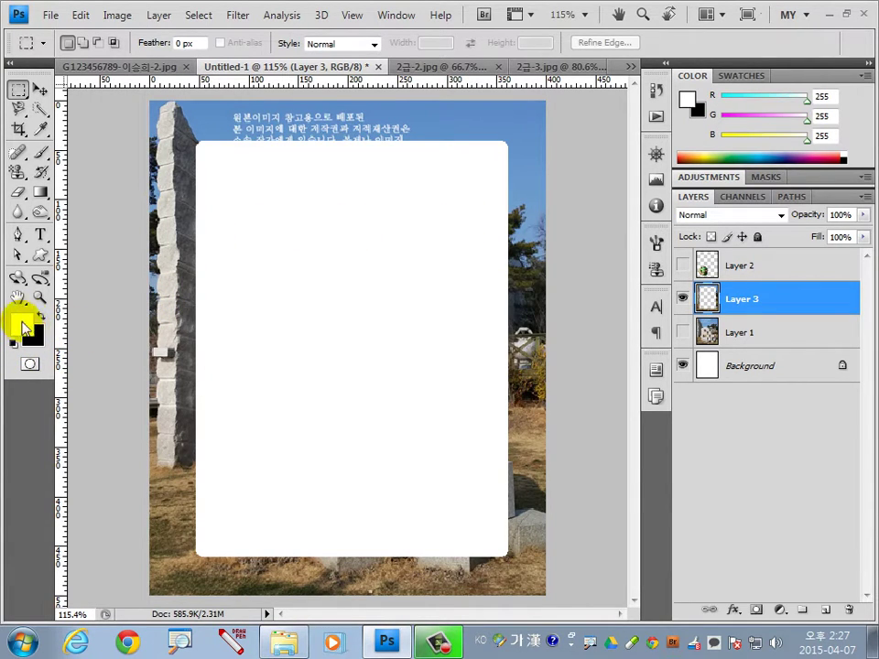
click(236, 15)
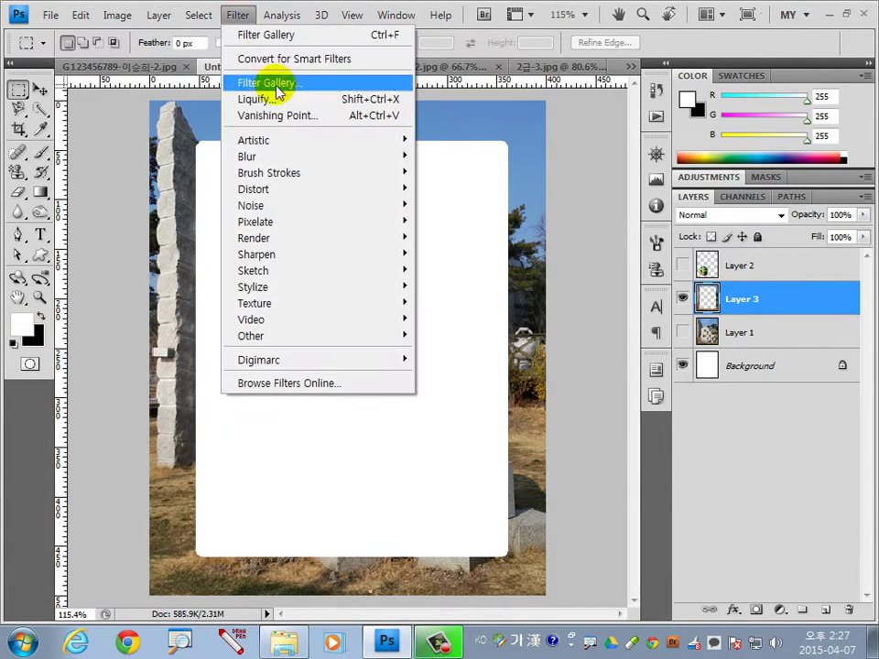
click(550, 223)
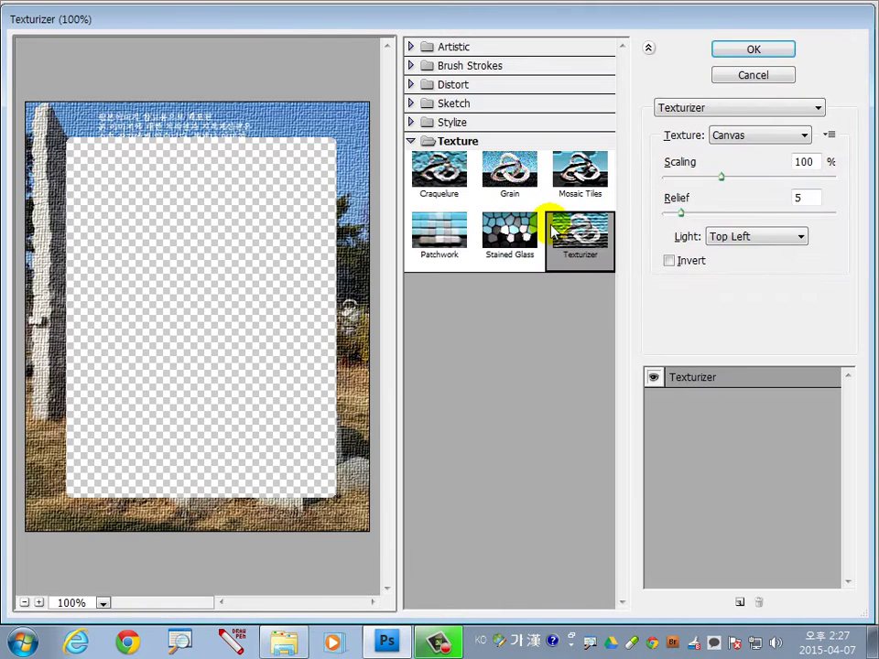
click(510, 240)
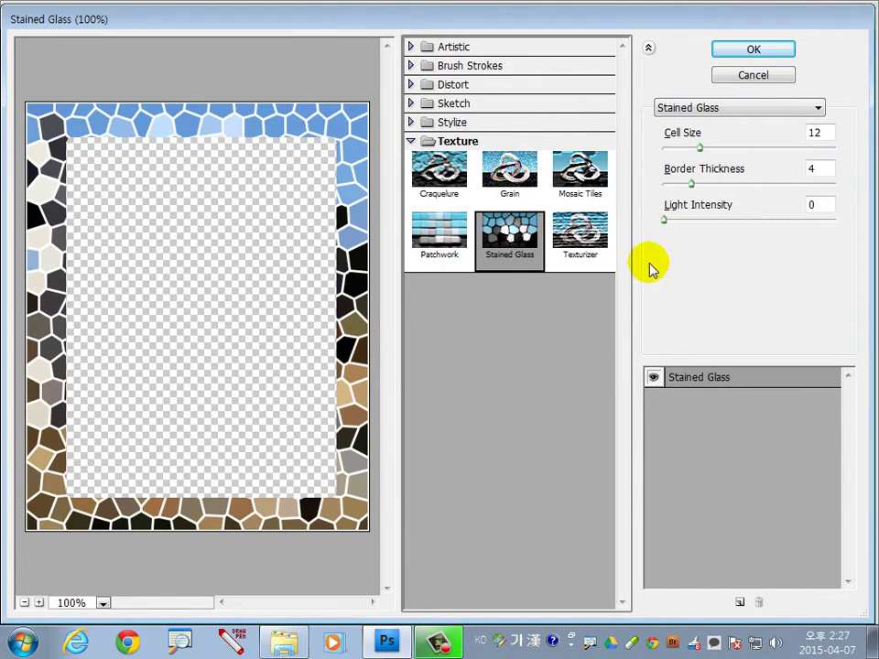
click(754, 50)
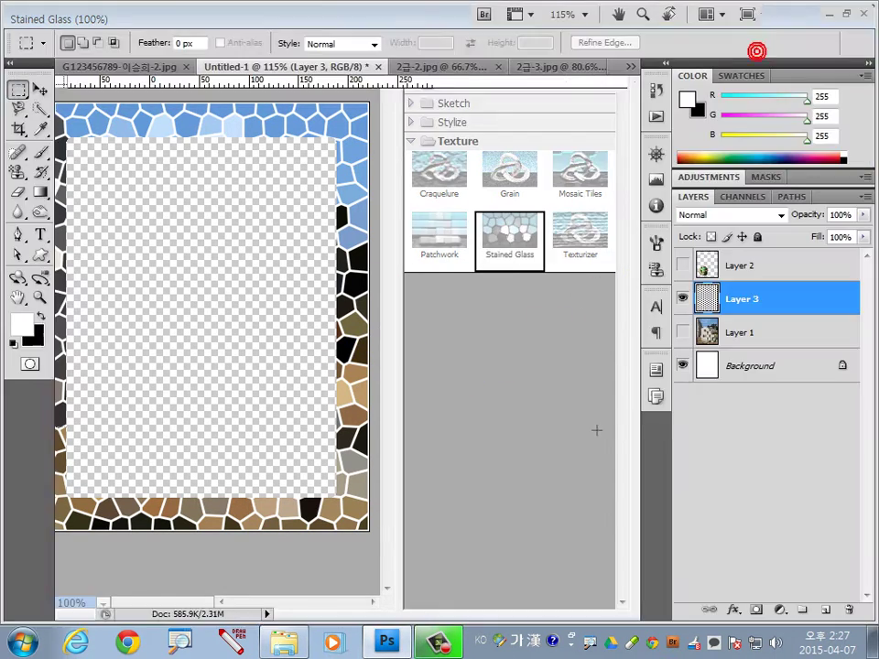
- Select the frame's white centre area with the Magic Wand
click(41, 110)
click(101, 123)
click(347, 252)
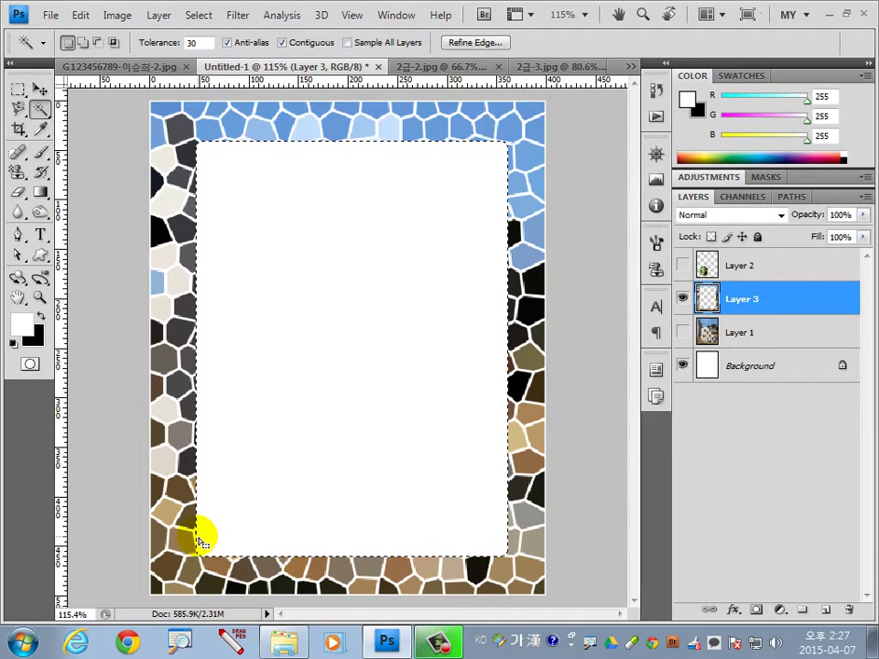
- Set the foreground colour to dark olive hex 333300
click(22, 326)
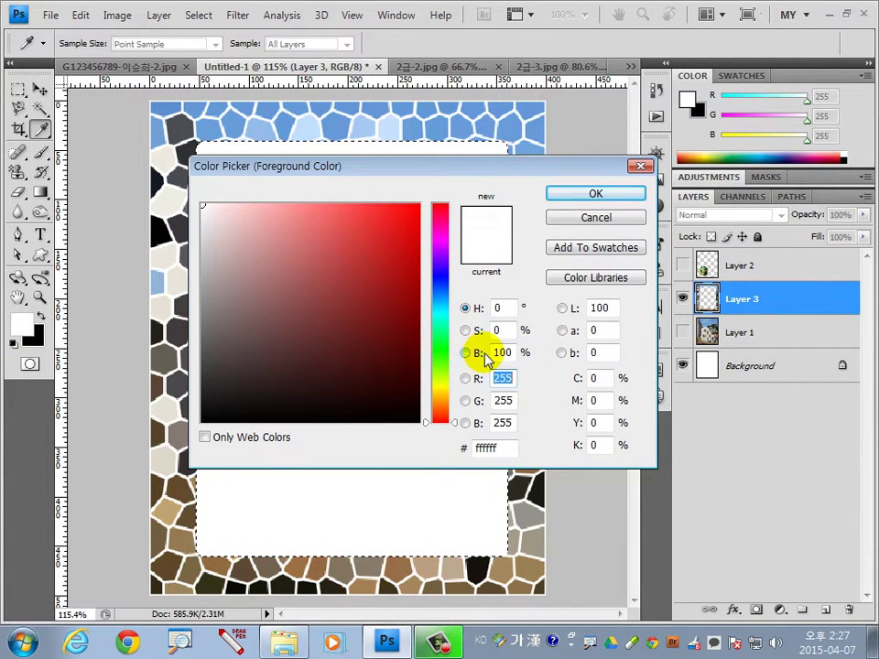
double_click(507, 448)
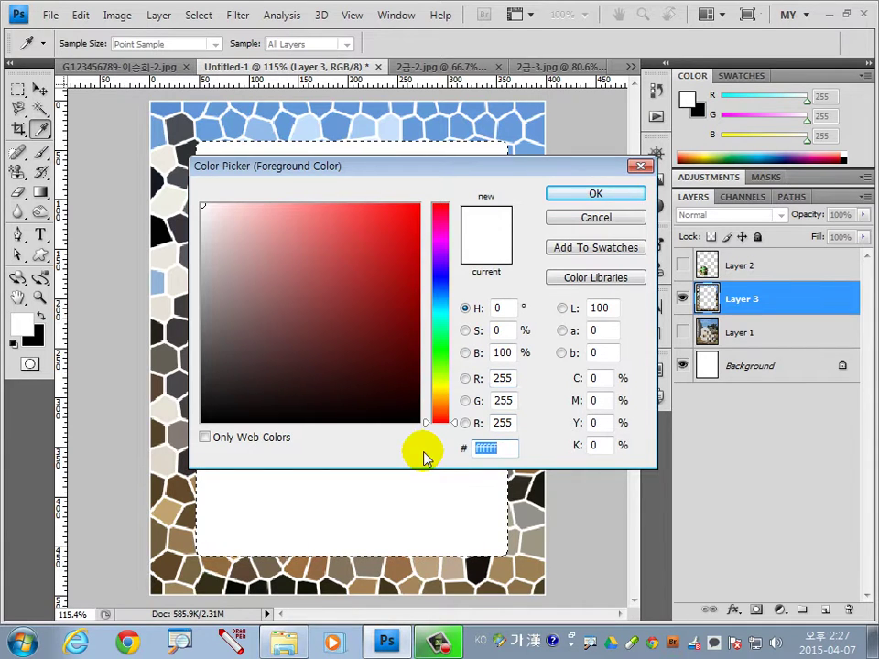
text(33330)
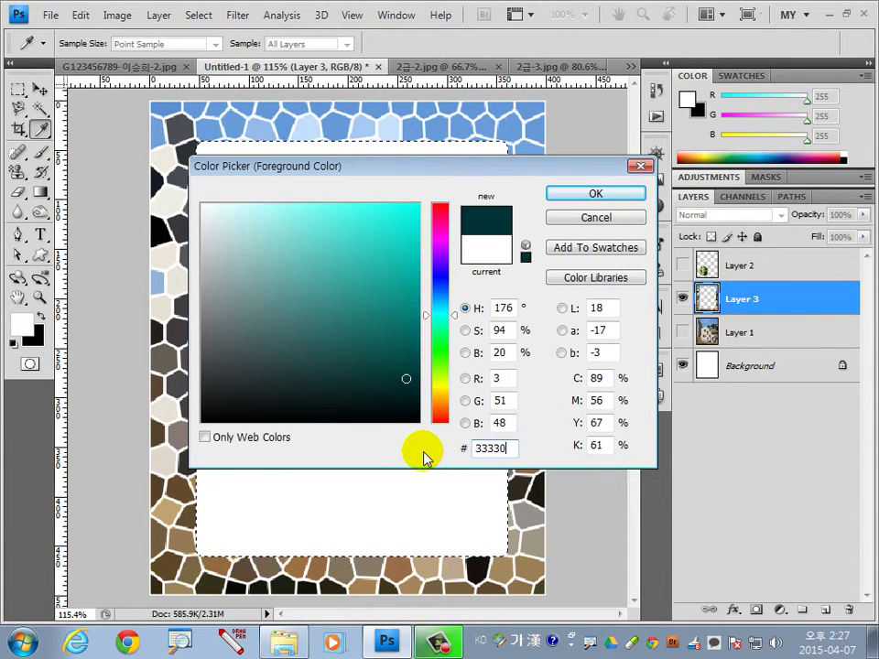
text(0)
key(Escape)
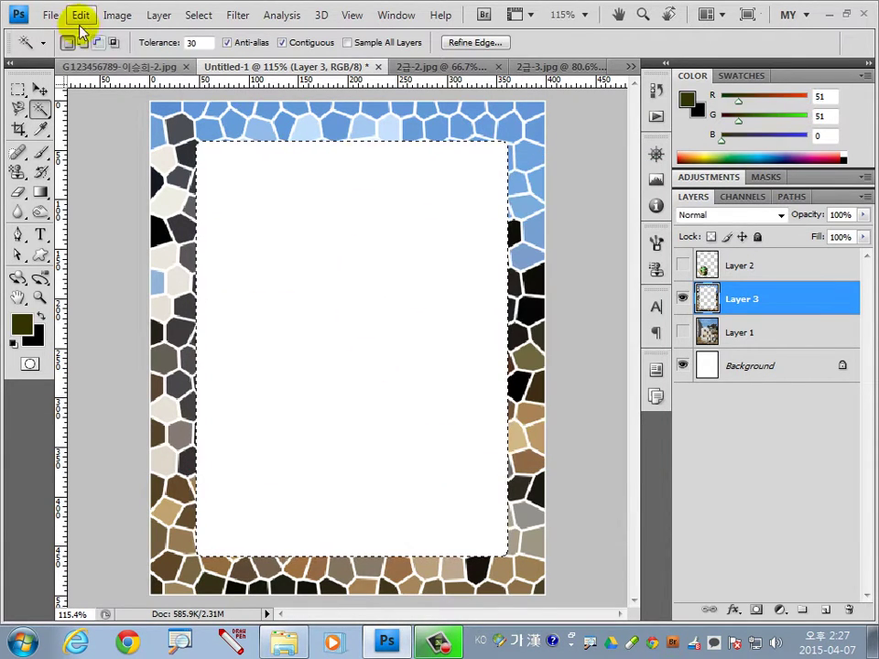
- Stroke the white centre selection 5 px Outside in dark olive, then deselect
click(80, 15)
click(91, 277)
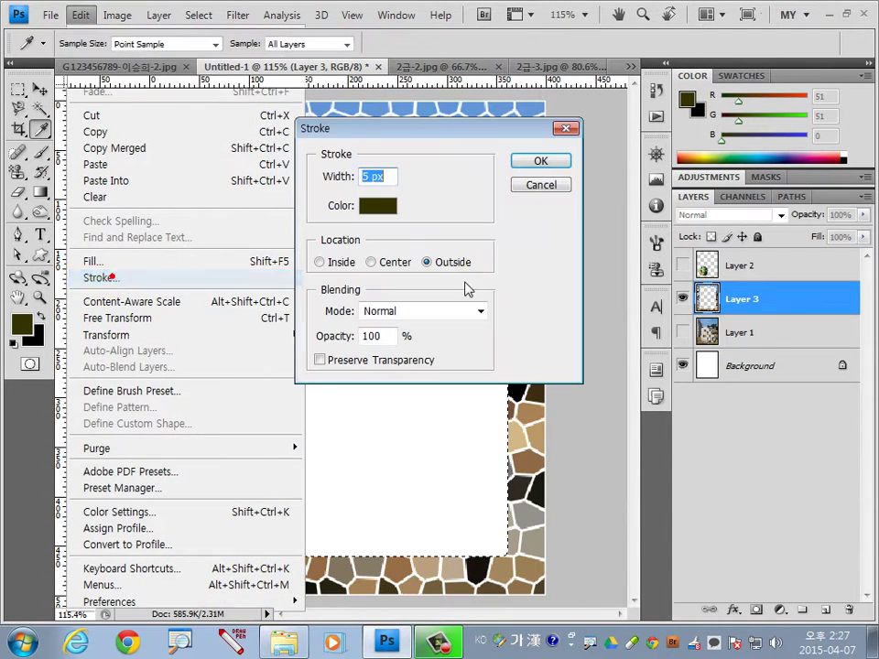
click(220, 128)
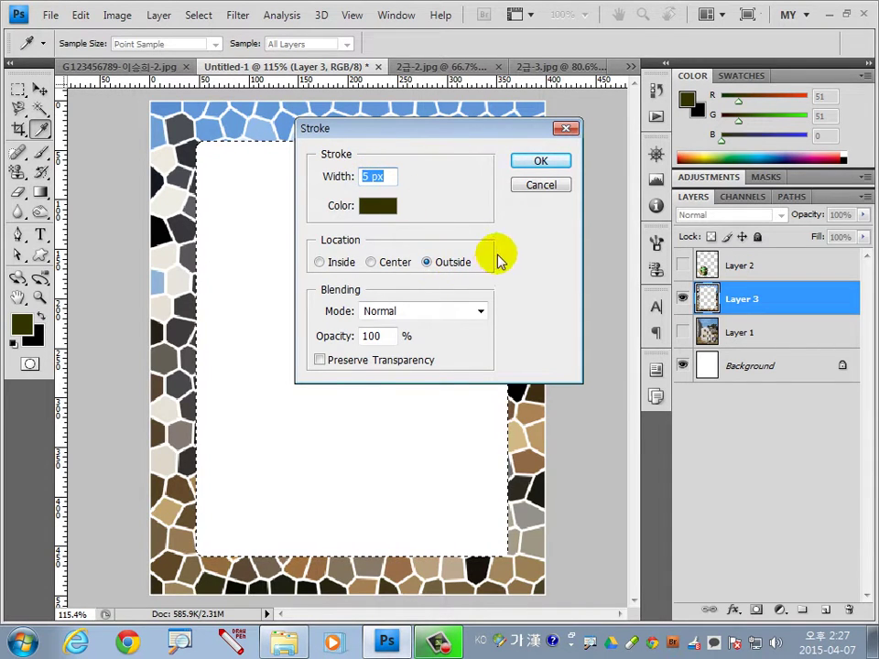
click(541, 162)
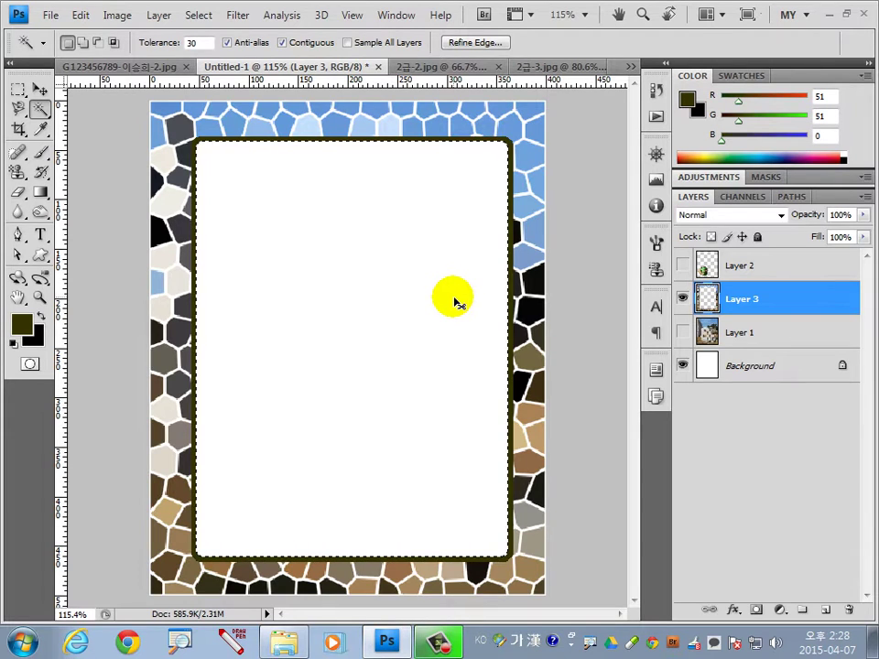
key(ctrl+d)
- Add a Drop Shadow to the Layer 3 frame and make Layer 1's sculpture photo visible
click(781, 308)
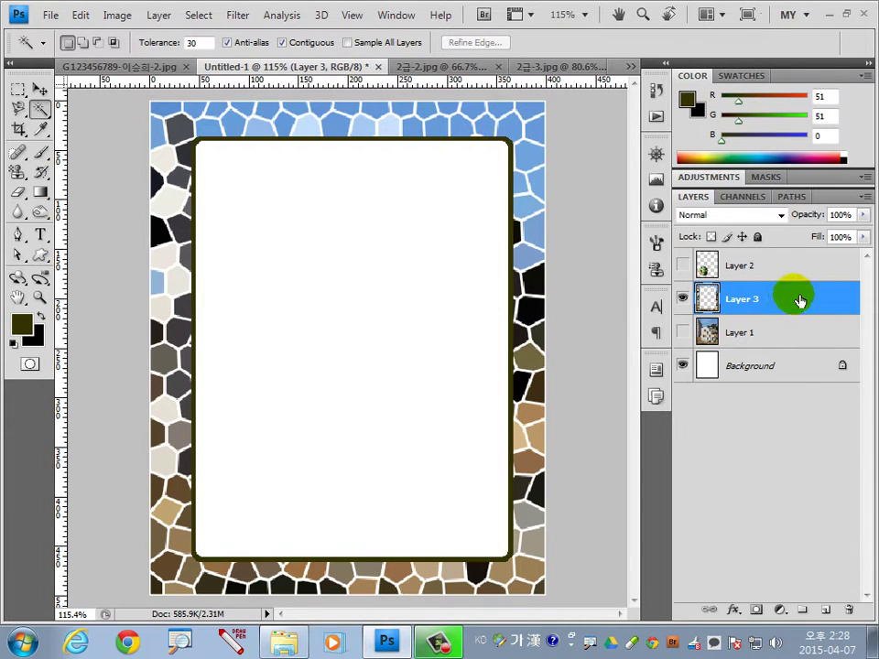
double_click(794, 300)
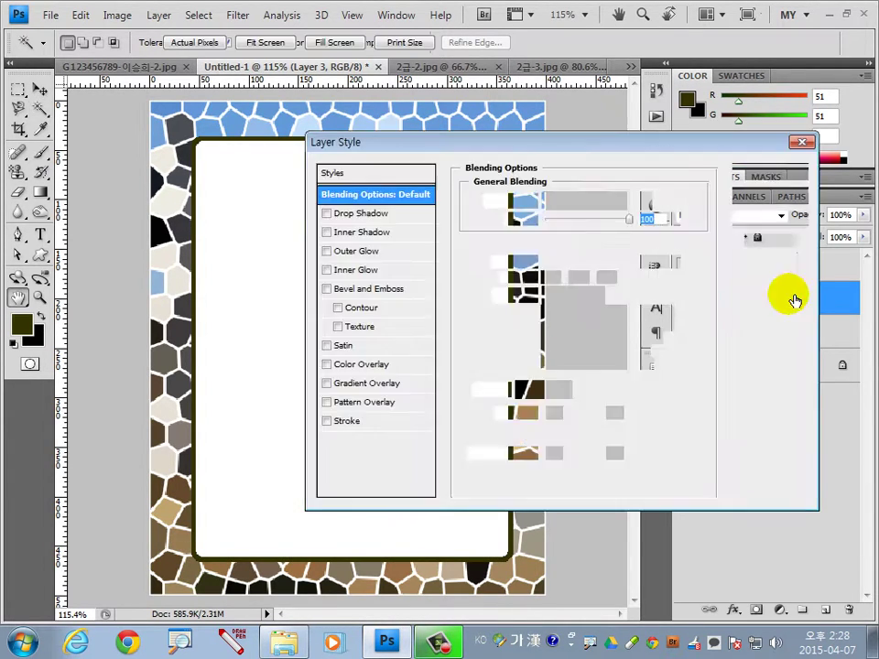
click(364, 215)
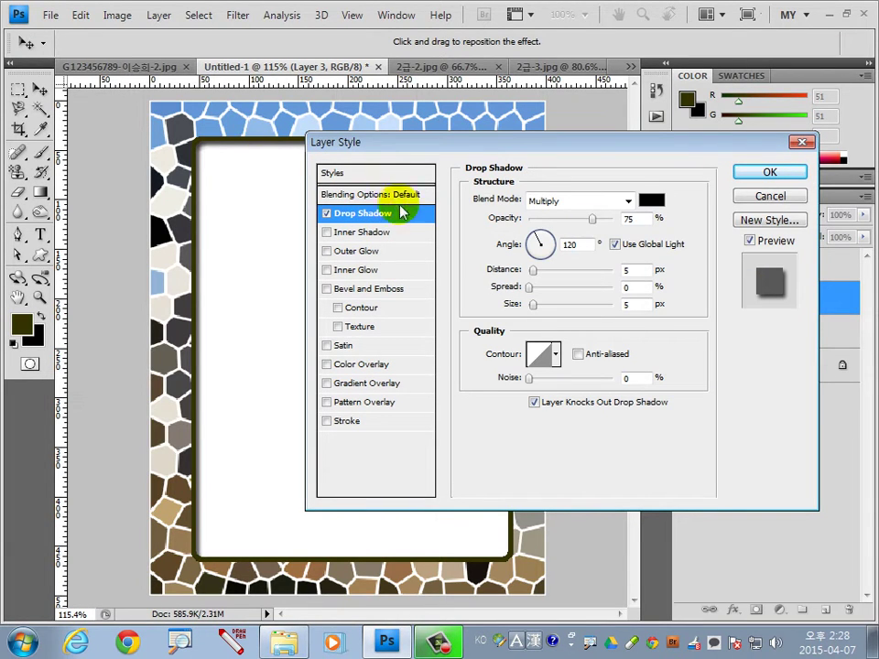
click(770, 173)
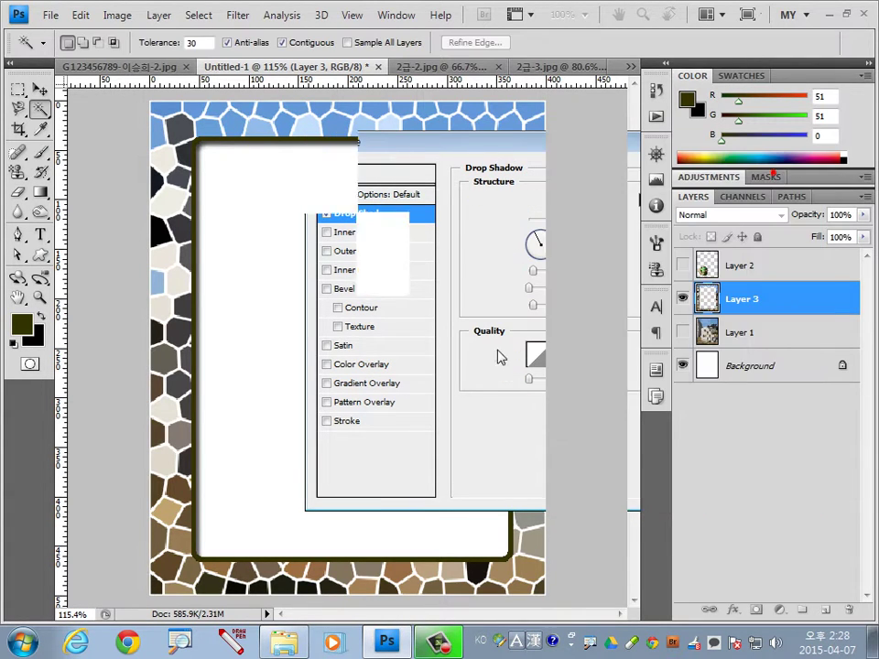
click(682, 365)
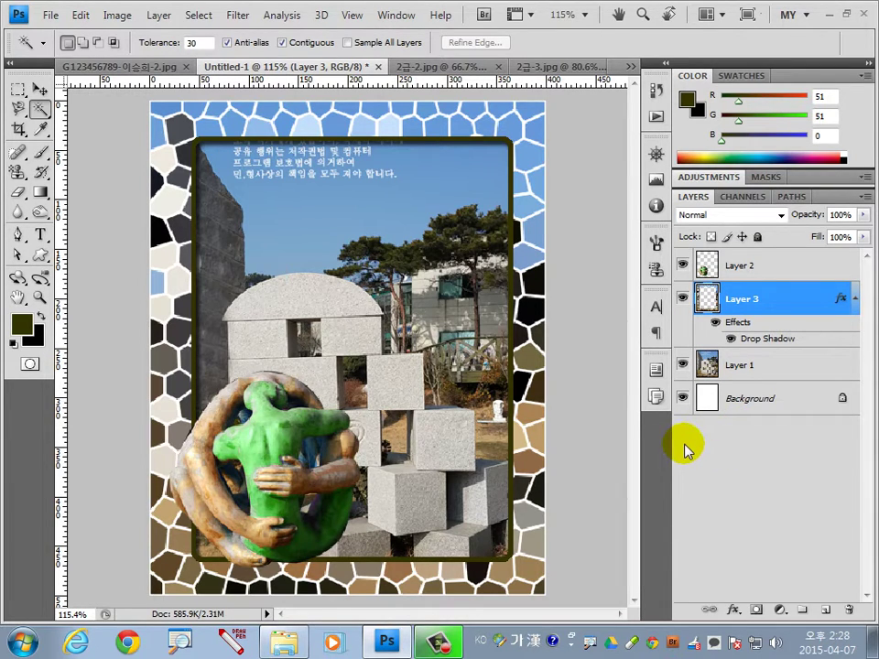
- Open the leaf photo 2급-4.jpg and Magic Wand-select part of its sky
key(ctrl+o)
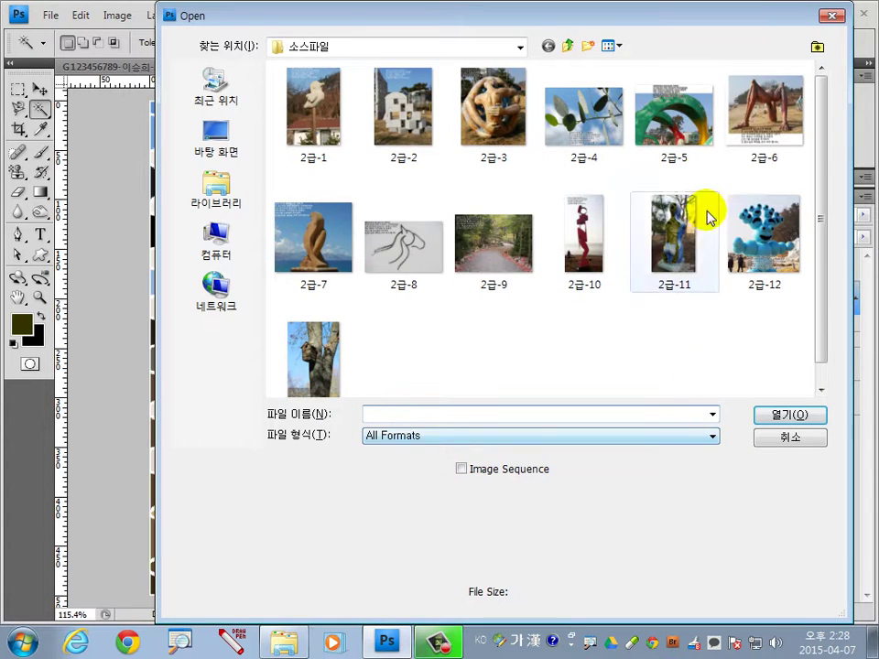
double_click(588, 134)
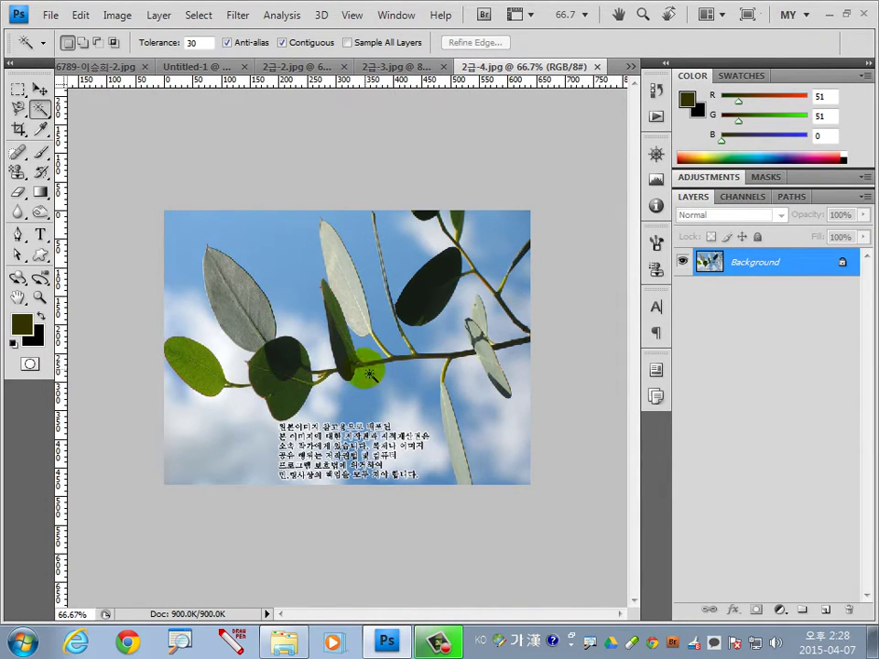
click(305, 281)
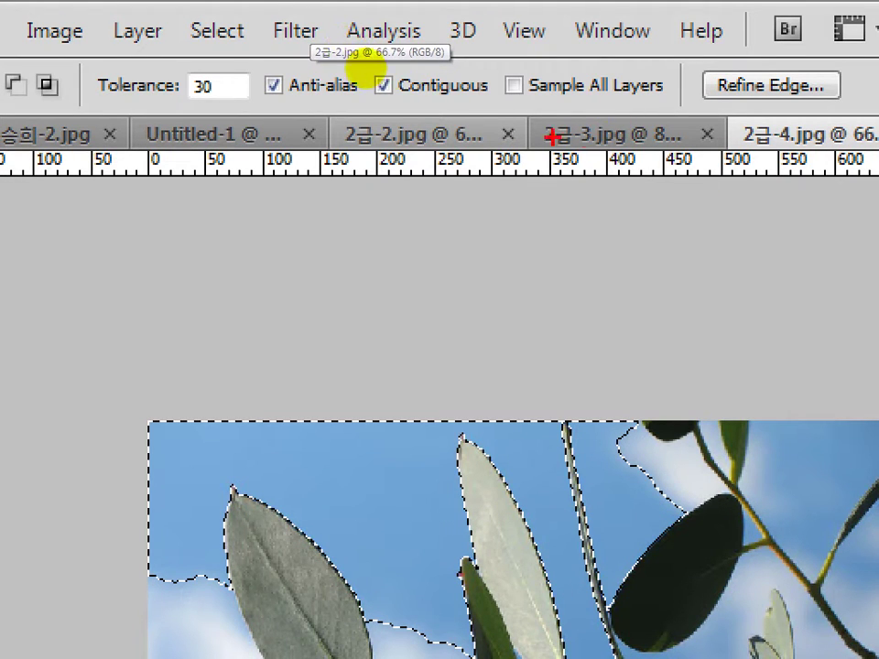
drag(552, 136, 483, 136)
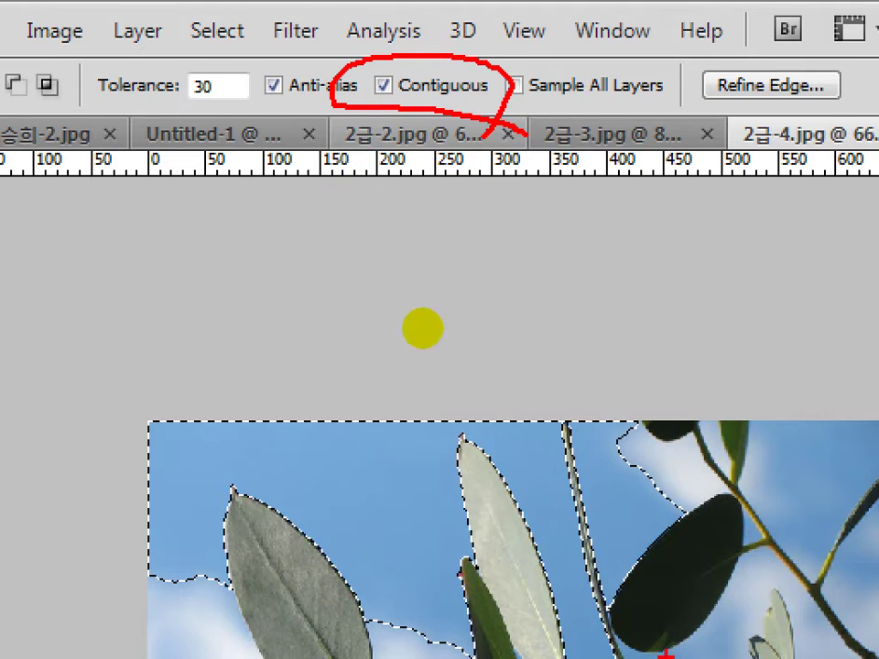
drag(374, 502, 377, 492)
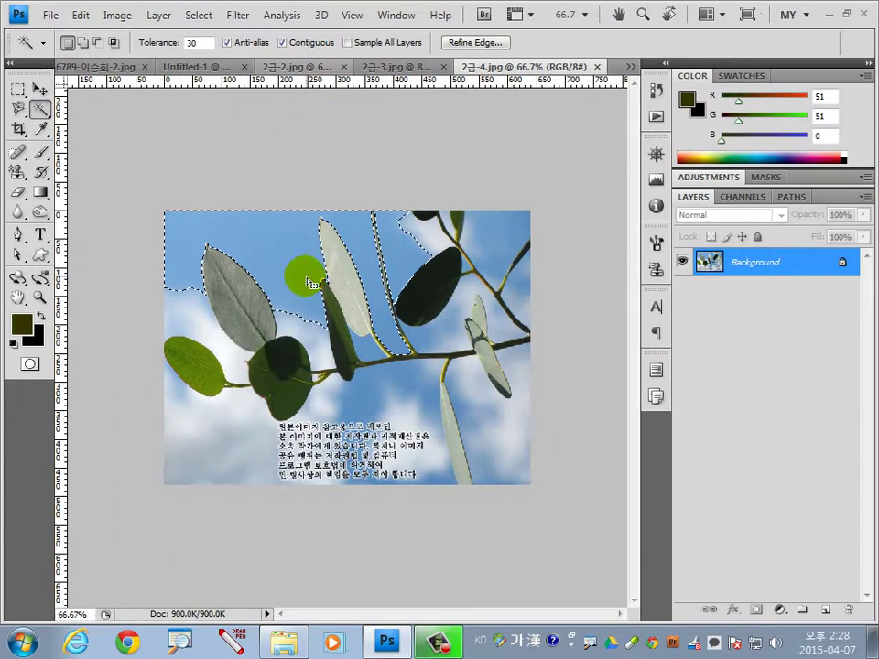
- Shift-add the remaining sky patches around the leaves and caption to the selection
key(shift)
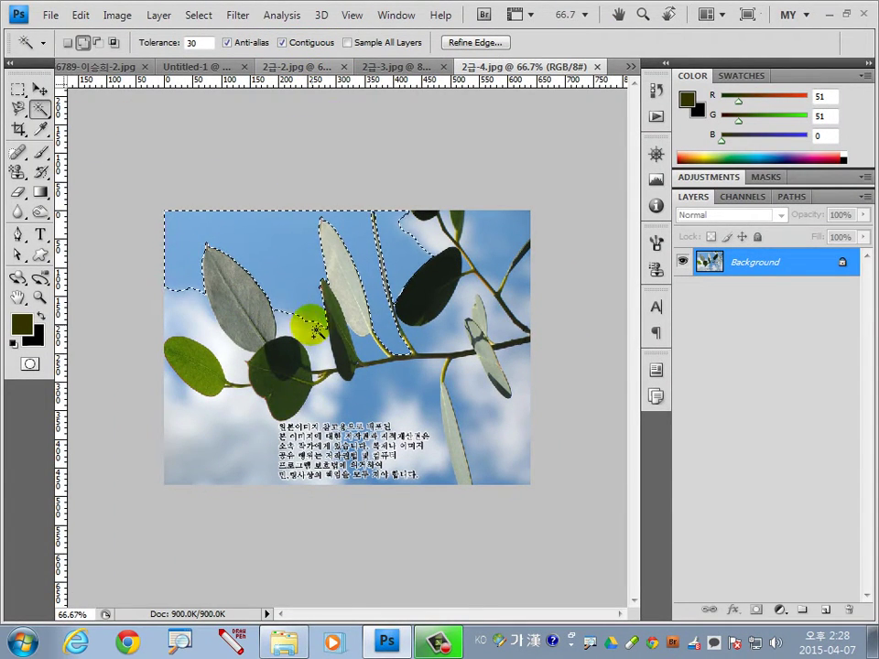
click(182, 304)
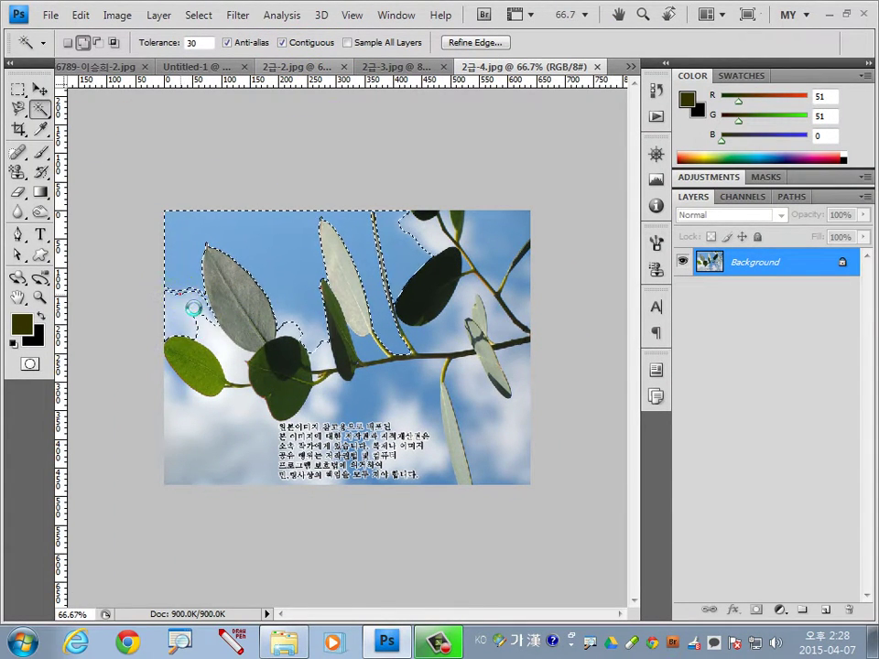
click(194, 403)
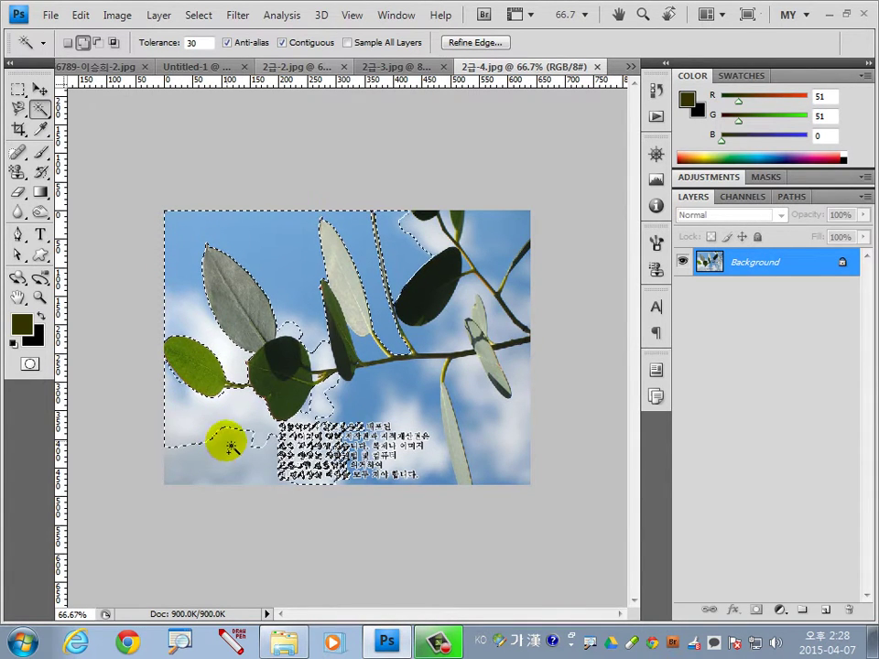
click(225, 439)
click(310, 403)
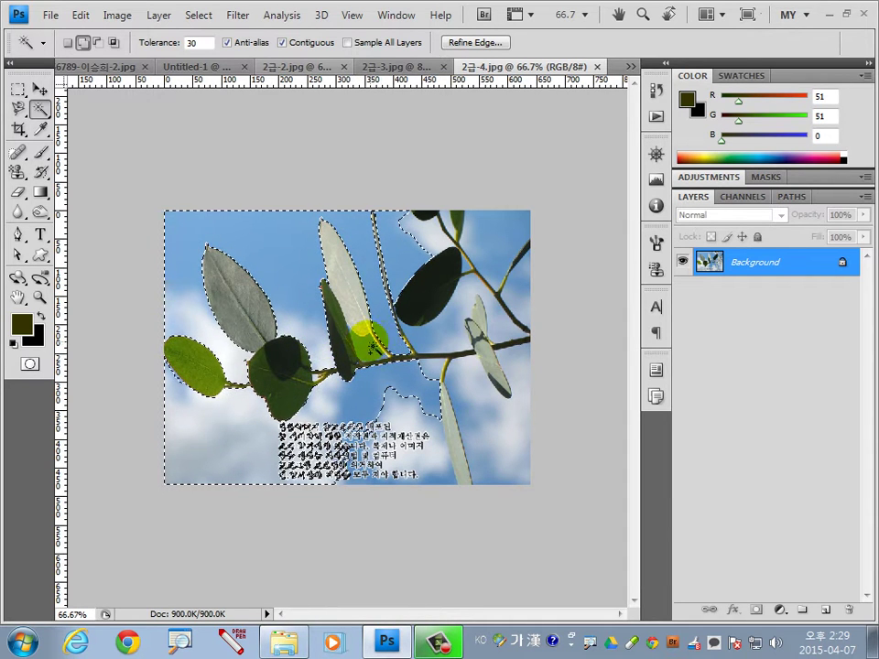
click(434, 337)
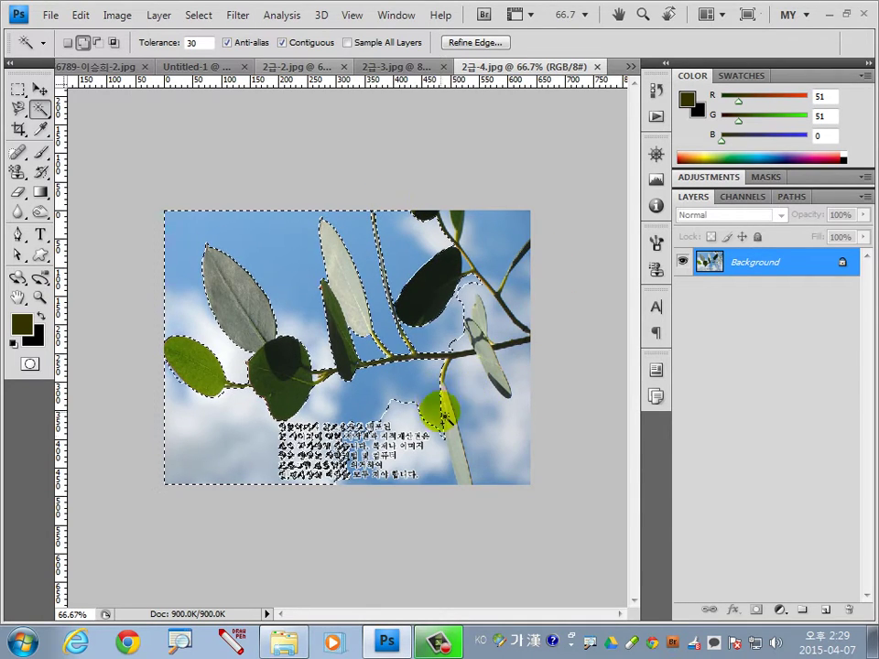
click(448, 462)
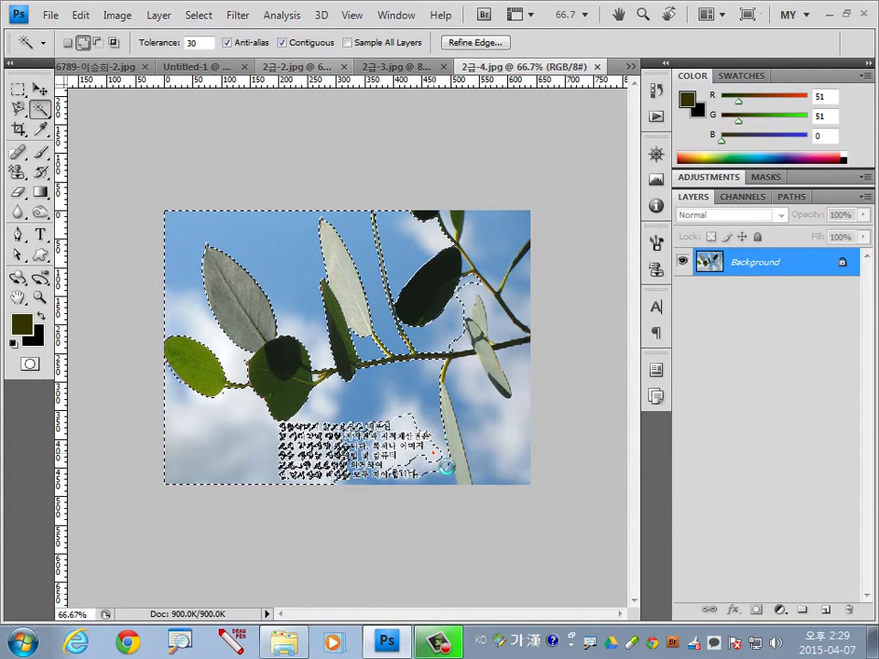
click(476, 429)
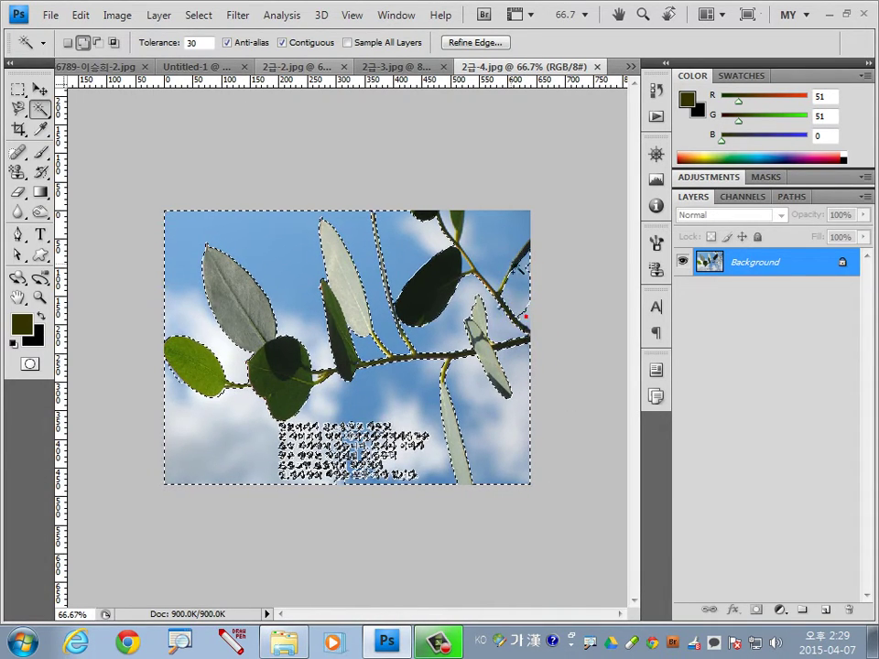
click(497, 245)
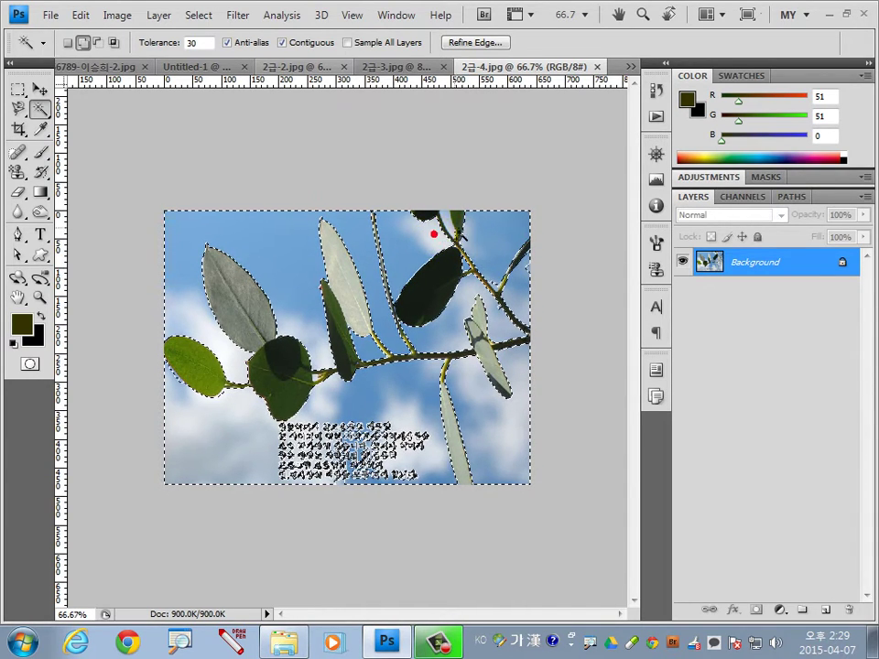
click(442, 219)
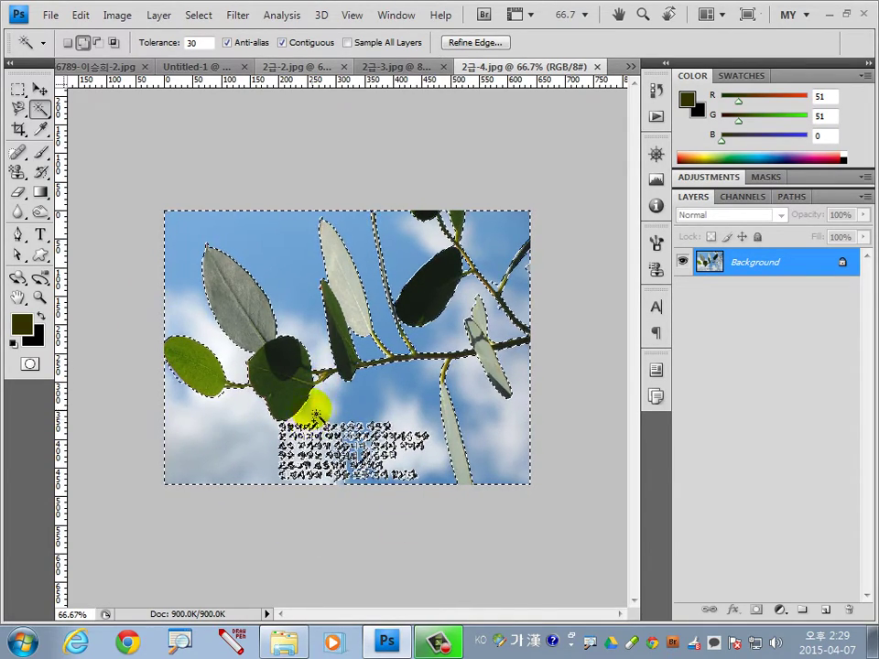
- Add the whole caption text block to the selection with the Polygonal Lasso
click(17, 108)
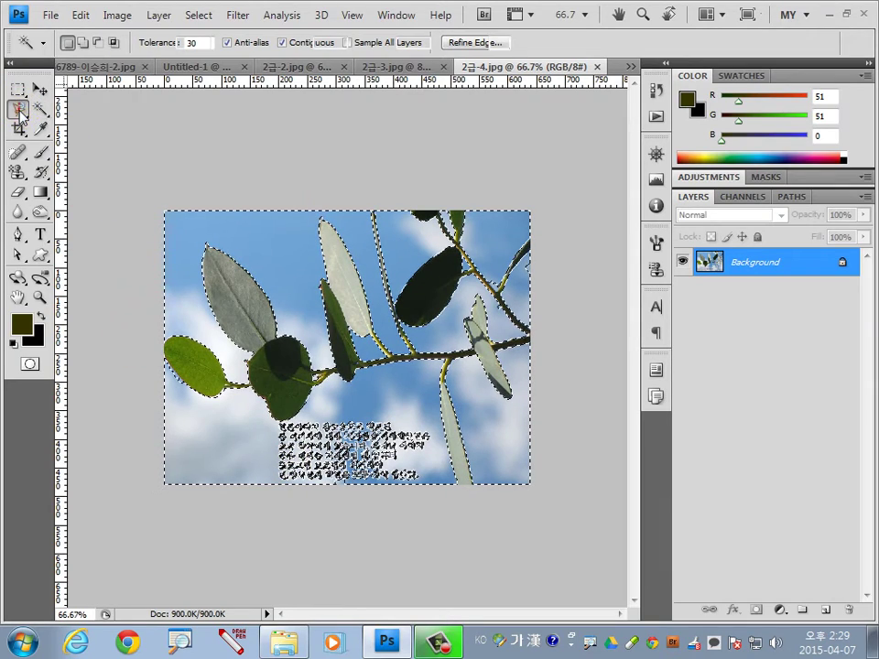
click(91, 129)
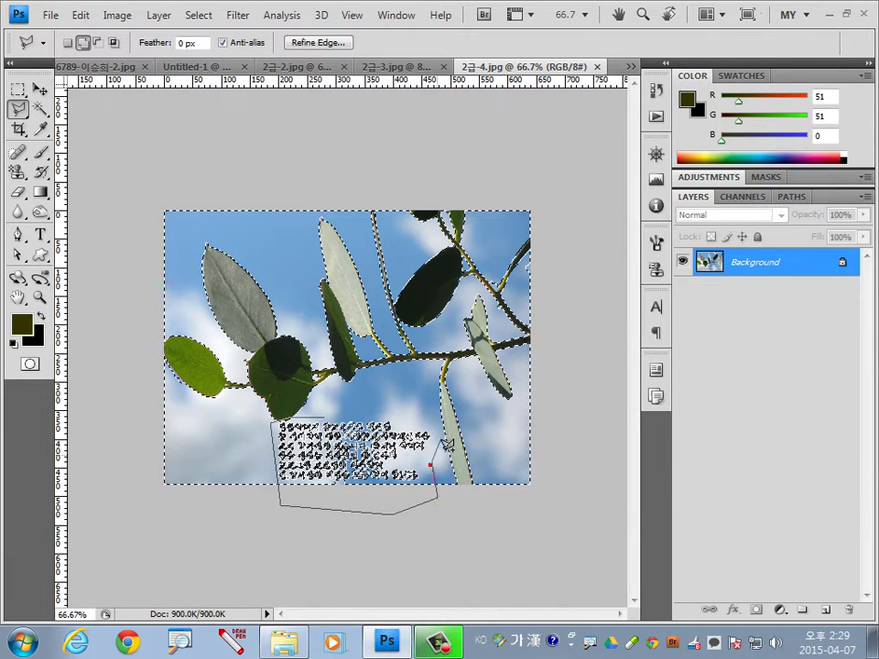
click(324, 414)
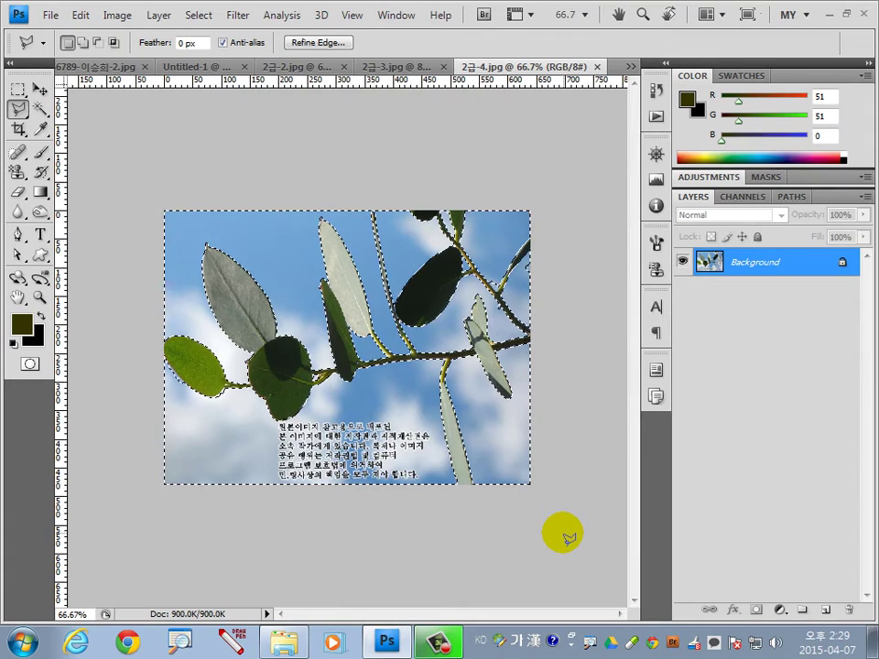
- Add the last sky near the top-right leaf, then invert the selection onto the leaves
click(40, 108)
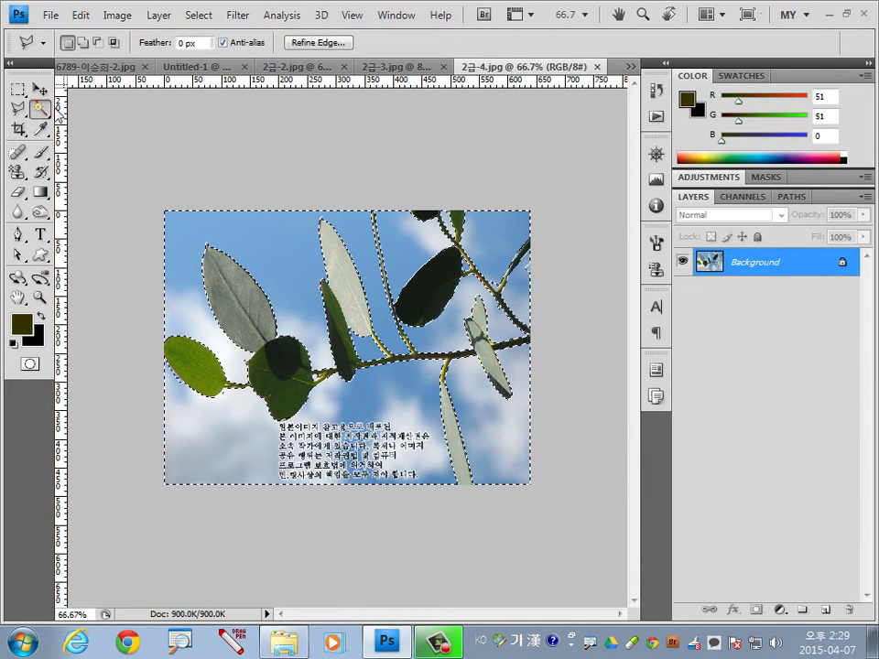
click(492, 283)
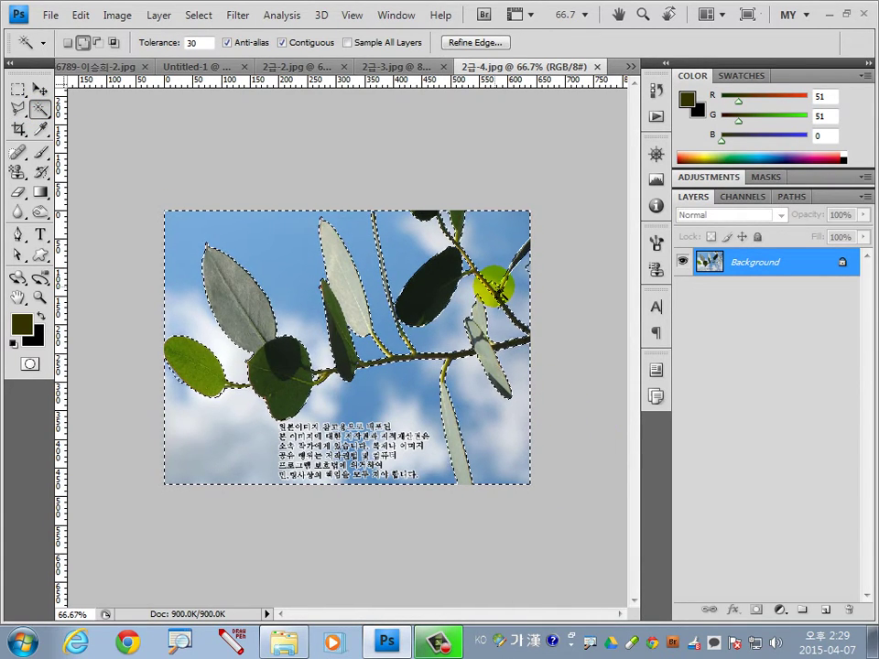
shift+click(534, 270)
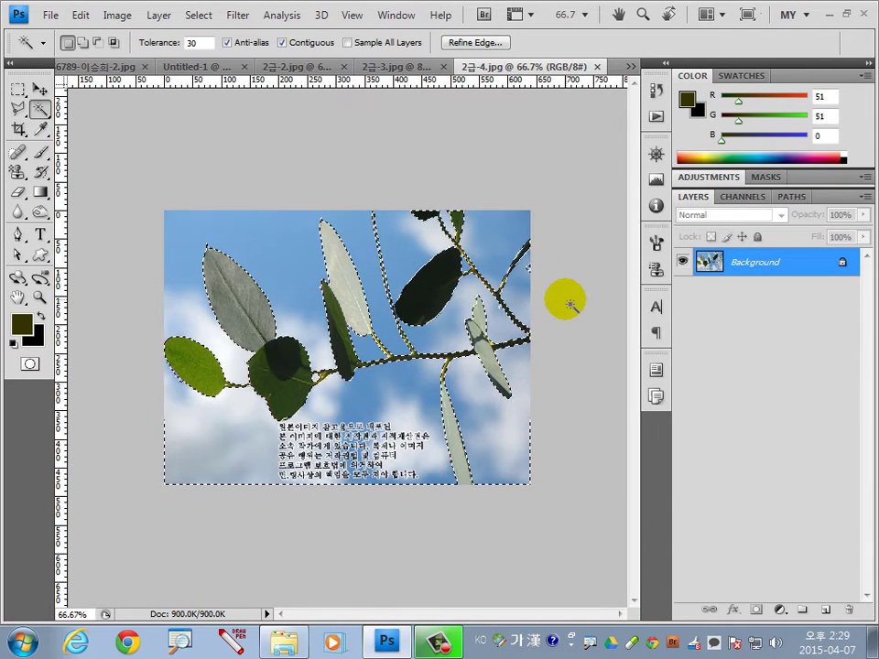
key(ctrl+shift+i)
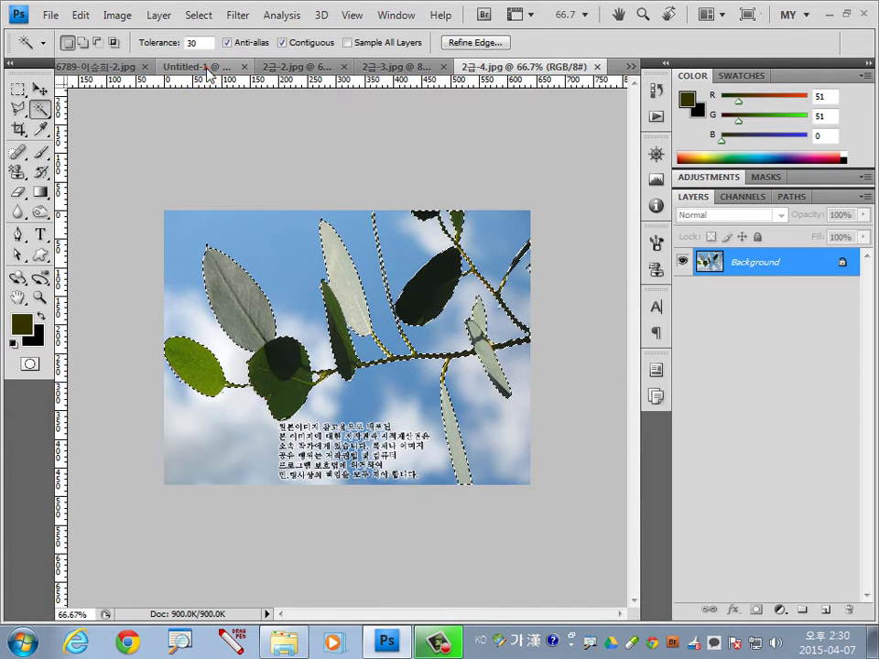
- Paste the leaf branch into Untitled-1 as Layer 4 above the sculpture photo layer
click(169, 67)
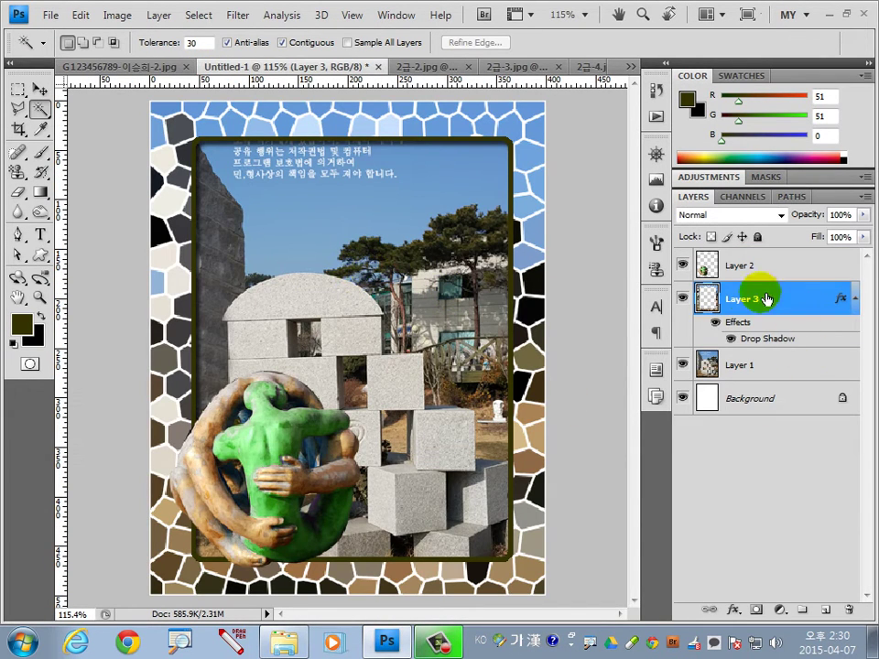
click(766, 364)
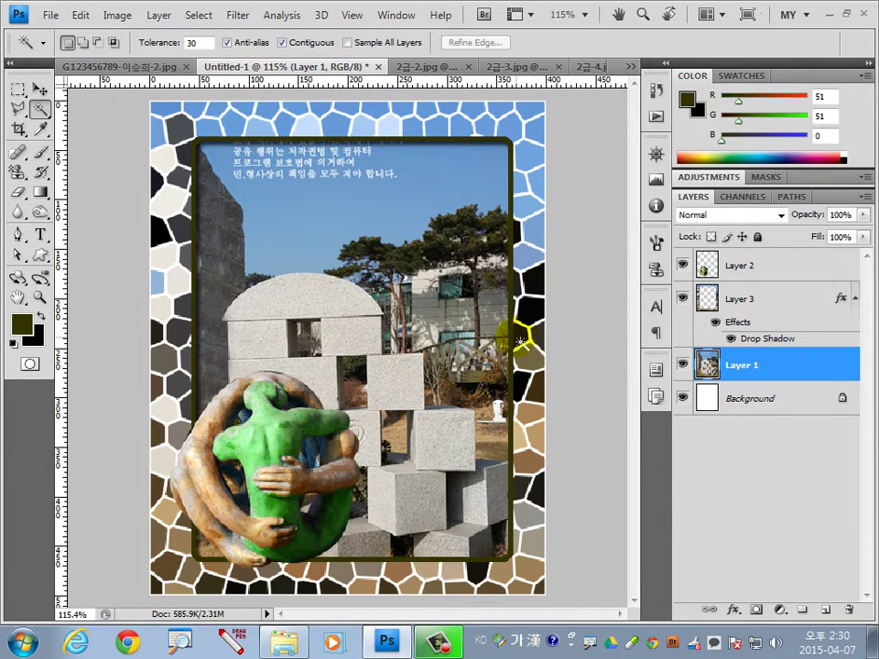
key(ctrl+v)
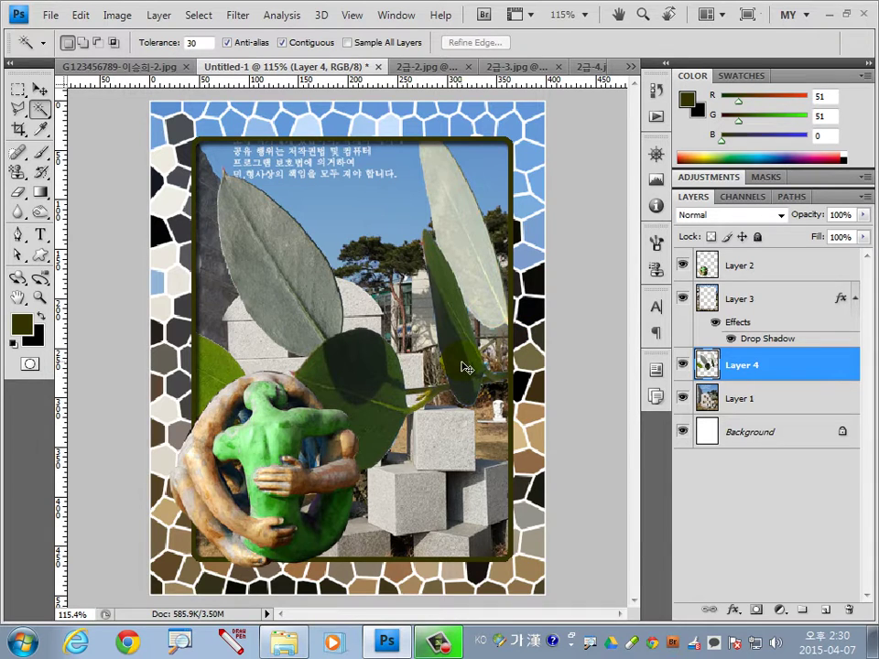
key(ctrl+t)
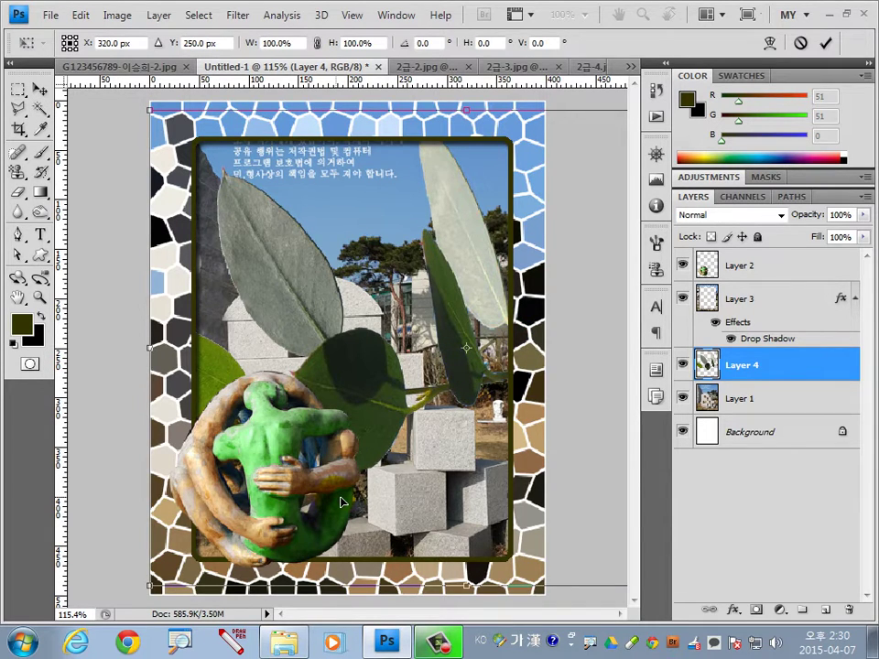
- Shrink and rotate the pasted leaf branch with Free Transform and commit it
key(ctrl+minus)
key(ctrl+minus)
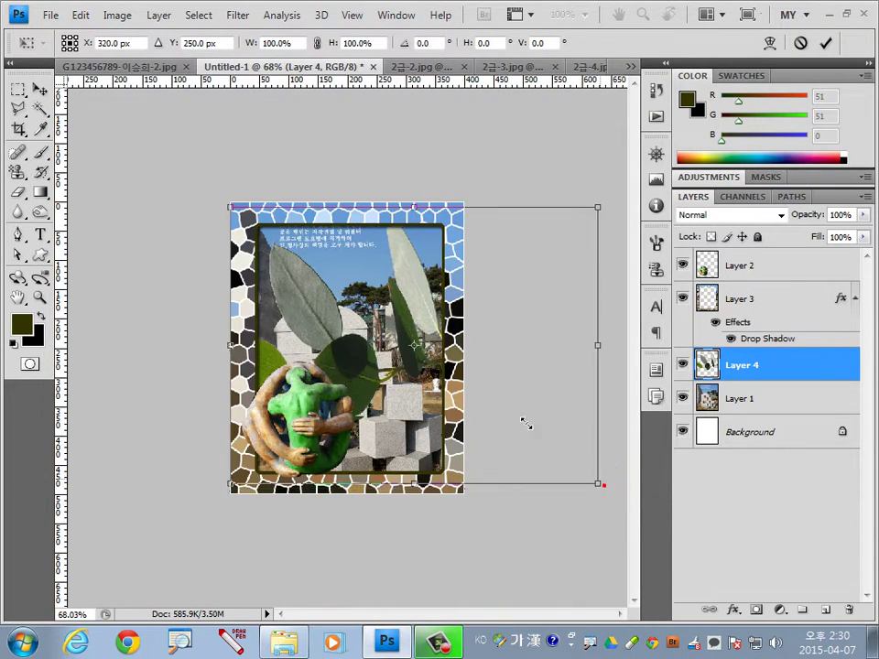
drag(597, 484, 399, 335)
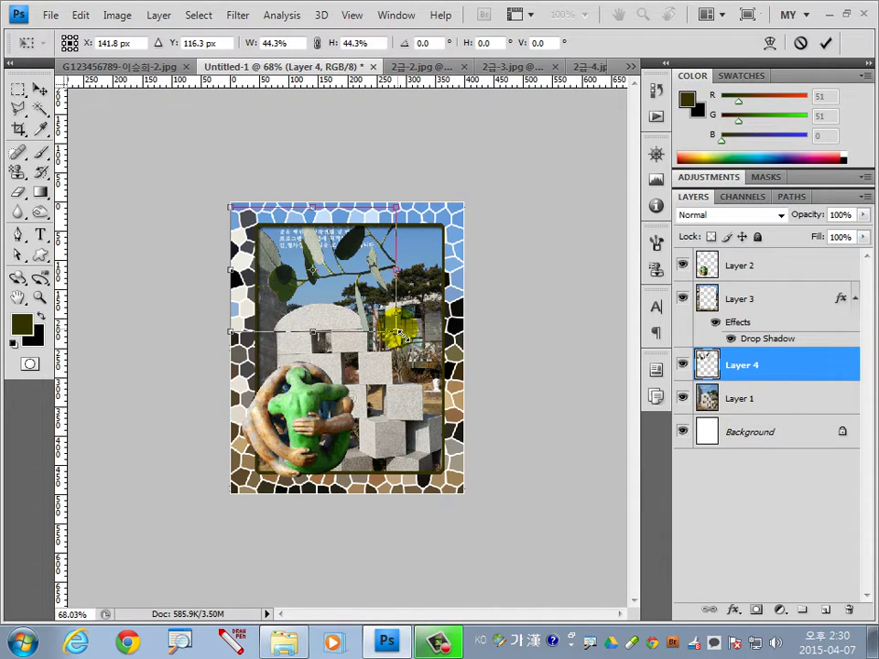
mouse_move(416, 345)
mouse_down()
mouse_move(212, 285)
mouse_move(211, 235)
mouse_move(242, 209)
mouse_move(264, 209)
mouse_up()
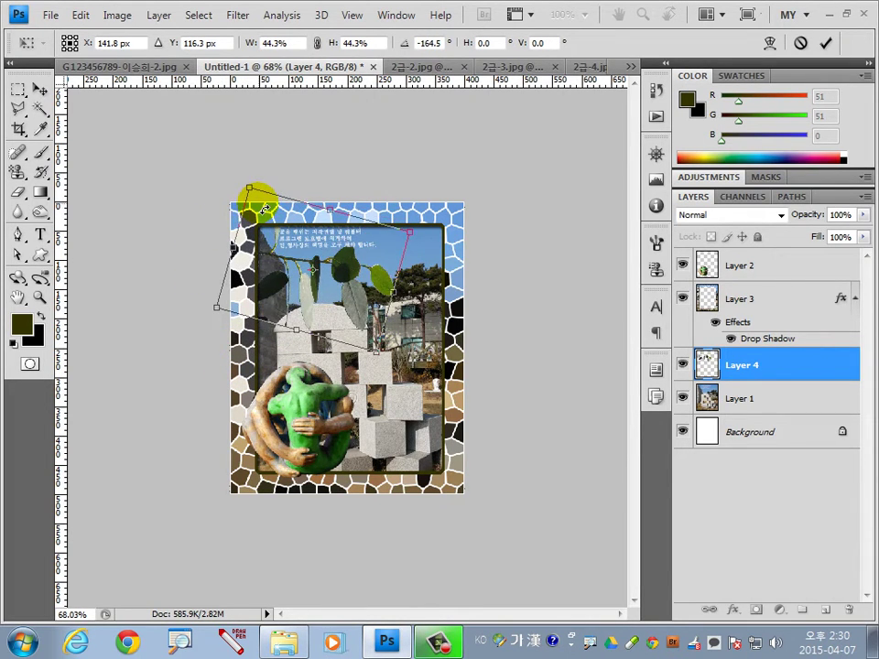
key(Return)
key(w)
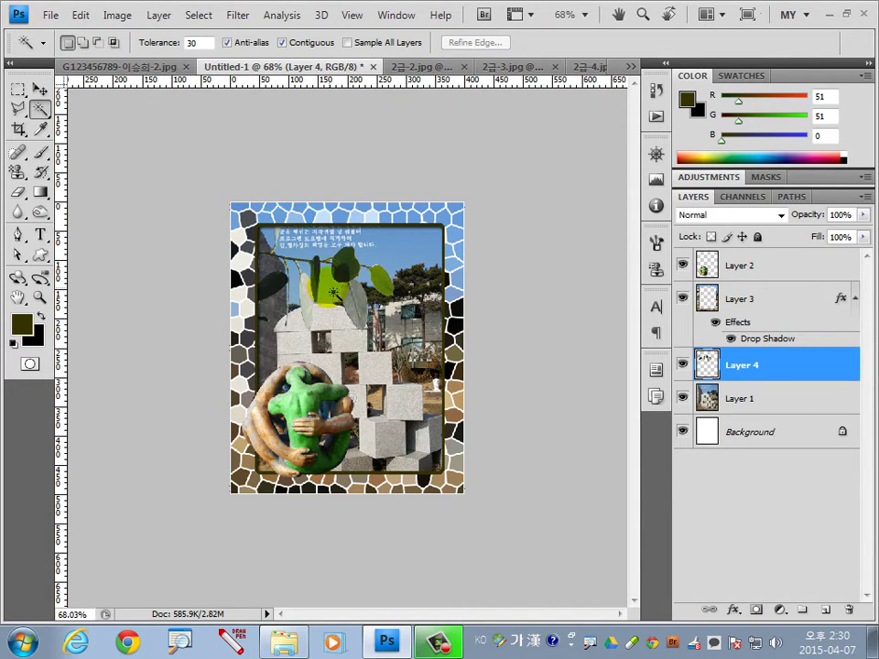
- Flip the branch vertically, then rotate it 22.8°, scale to 79.3% and reposition it
click(81, 14)
mouse_move(106, 334)
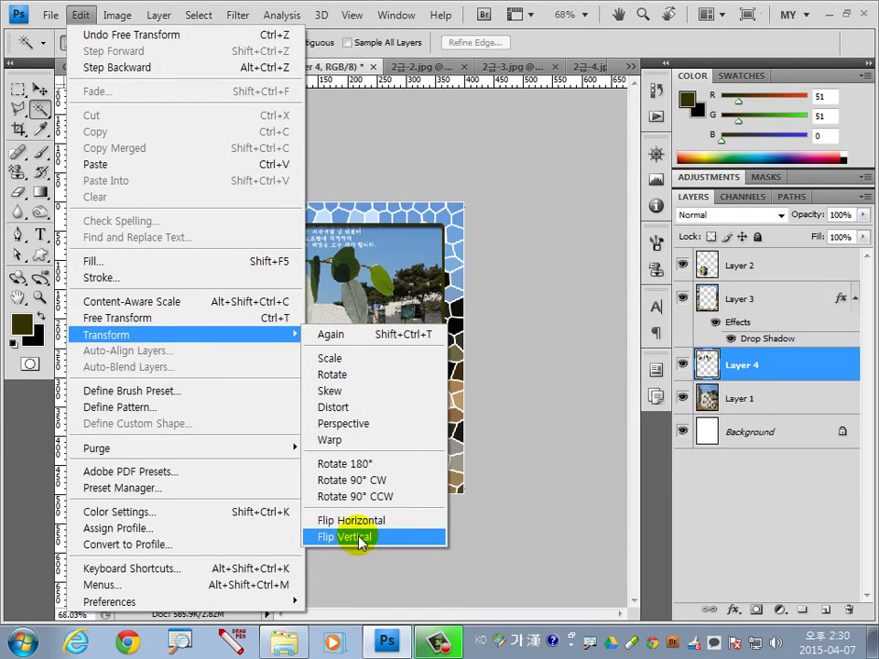
click(344, 536)
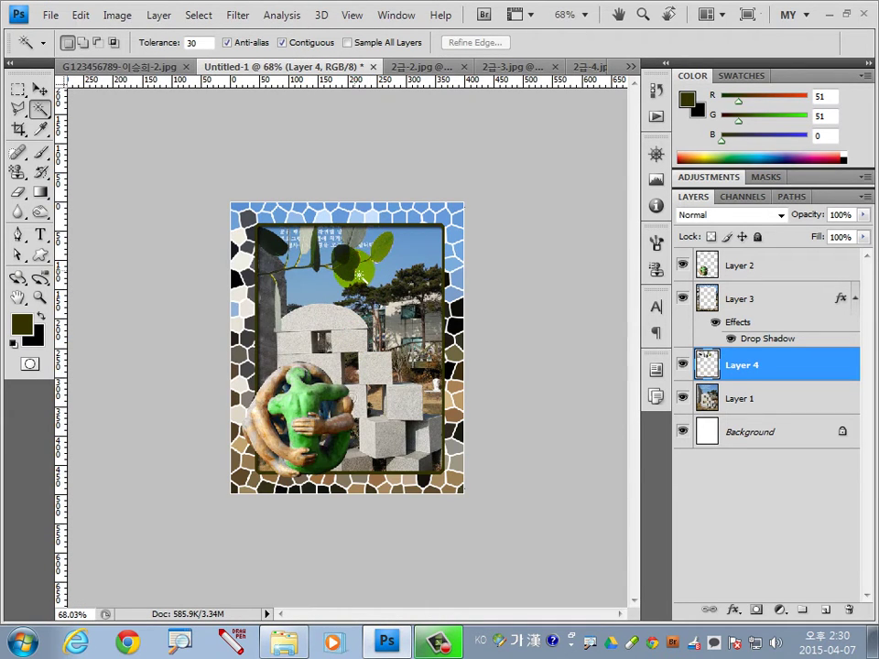
key(ctrl+t)
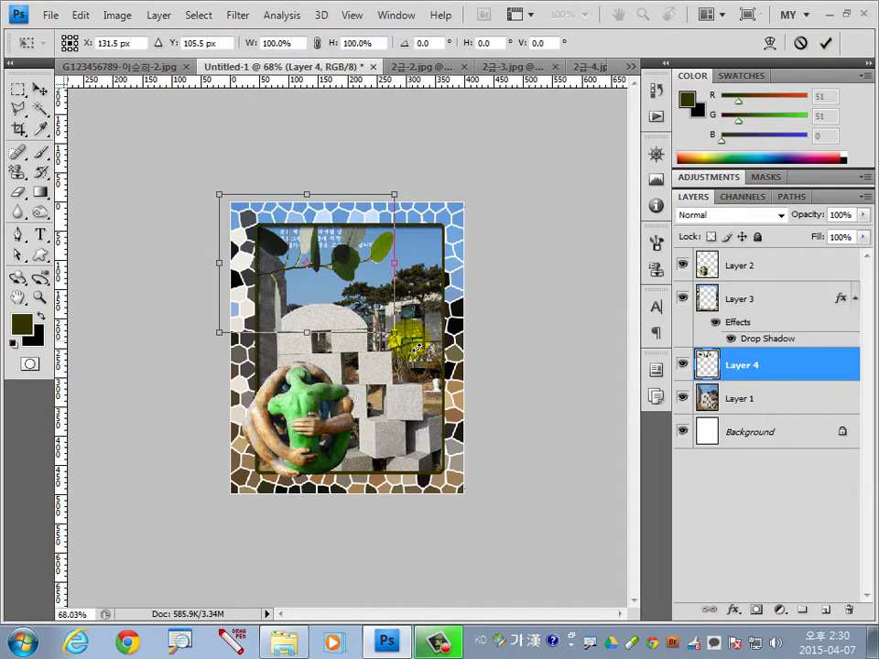
mouse_move(416, 348)
mouse_down()
mouse_move(348, 341)
mouse_move(325, 314)
mouse_up()
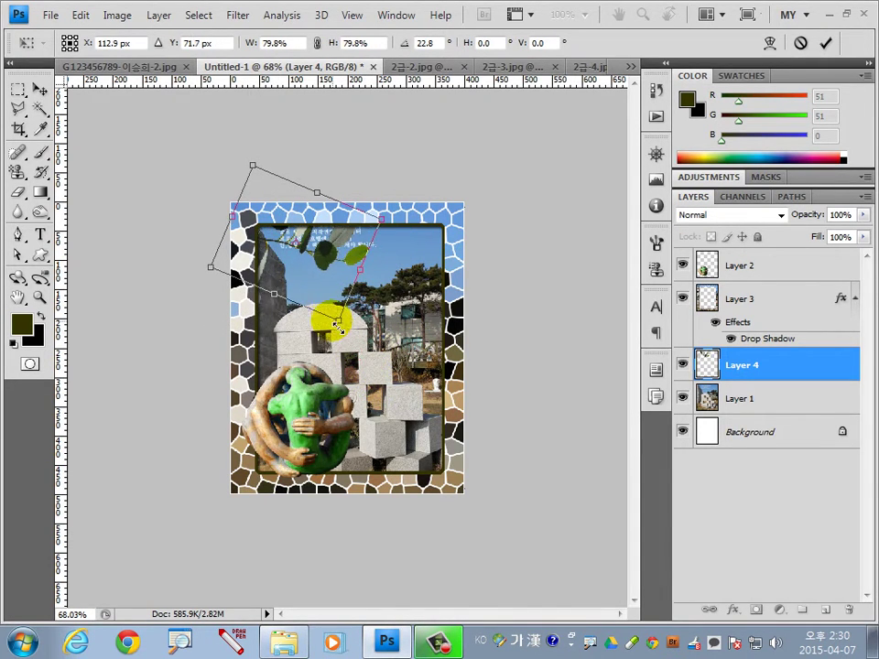
drag(314, 206, 338, 295)
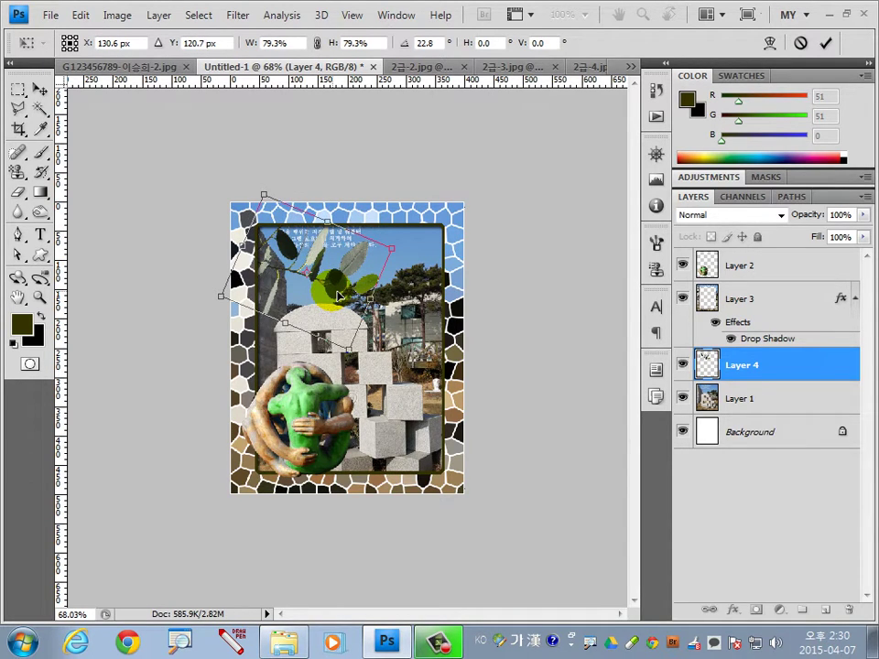
drag(338, 294, 412, 369)
key(Return)
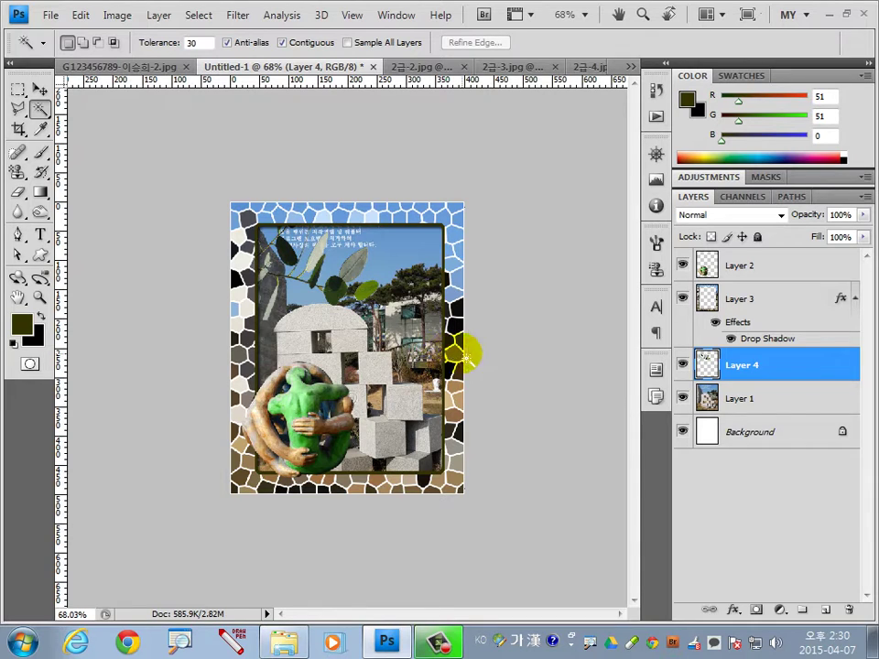
- Give the Layer 4 leaf branch an Outer Glow effect and zoom back in
double_click(791, 365)
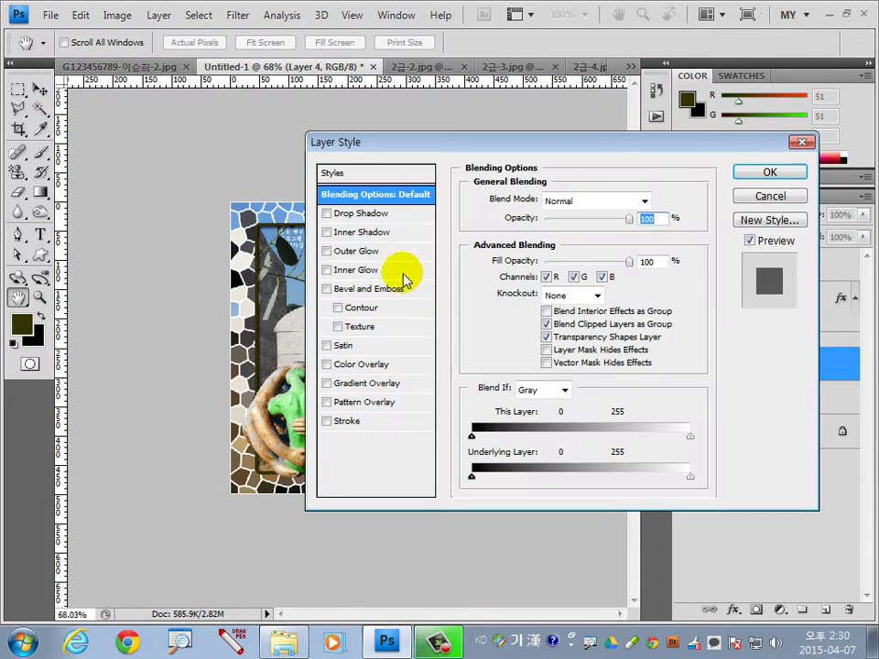
click(370, 250)
click(756, 174)
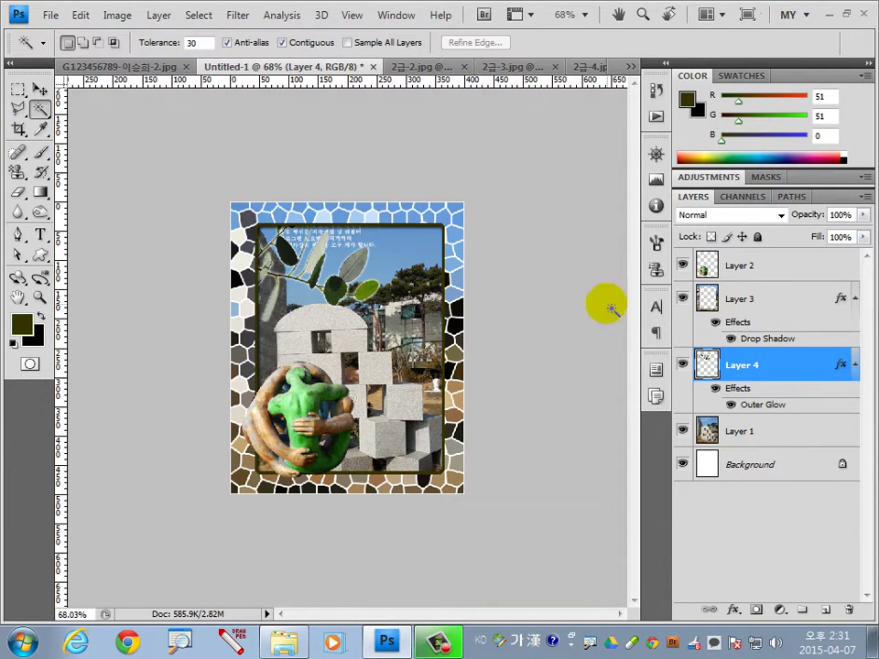
key(ctrl+0)
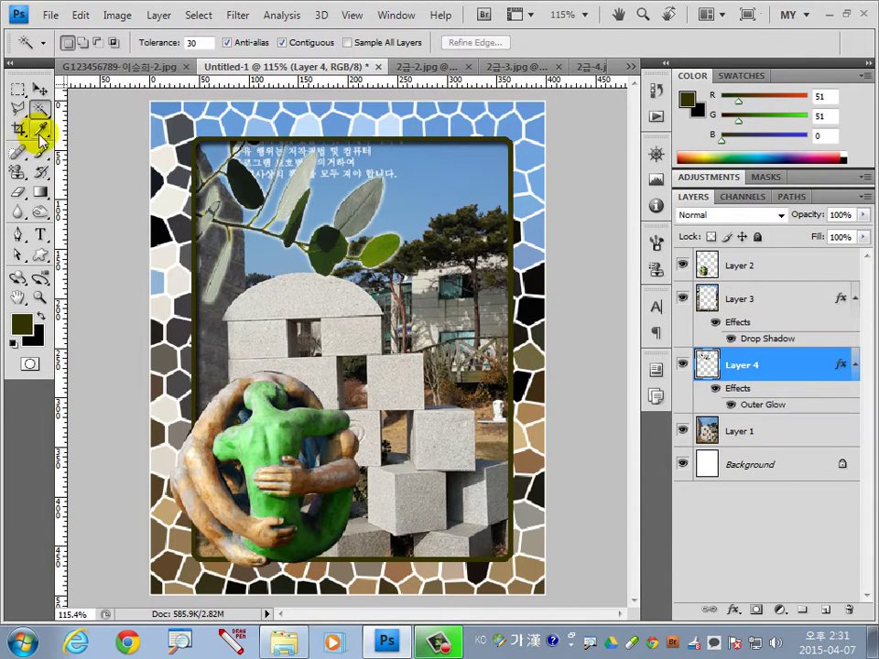
- Set the Type tool to the 돋움 font, 30 pt size and white colour
click(40, 235)
click(61, 266)
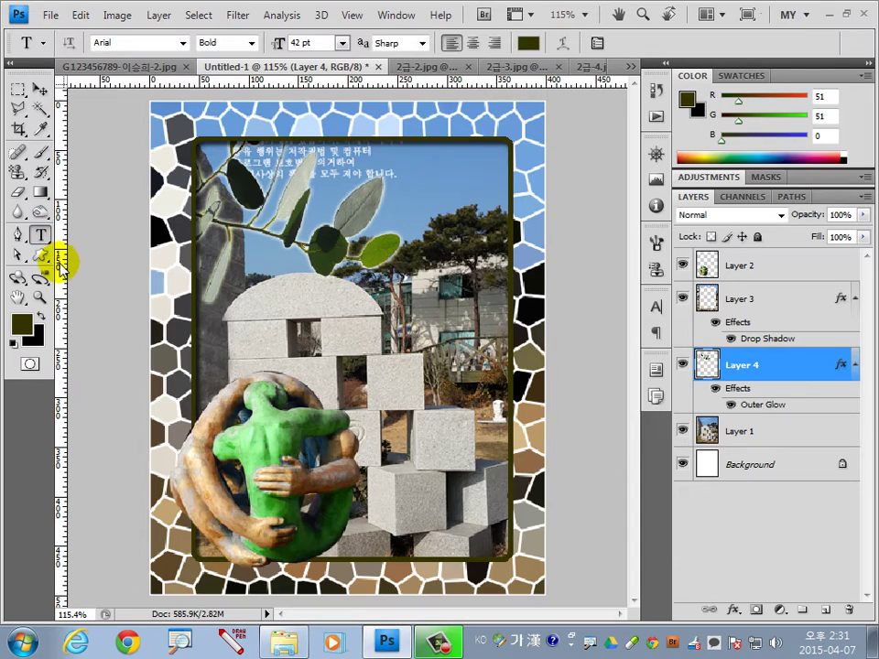
click(182, 43)
mouse_move(399, 268)
mouse_down()
mouse_move(402, 78)
mouse_move(400, 146)
mouse_up()
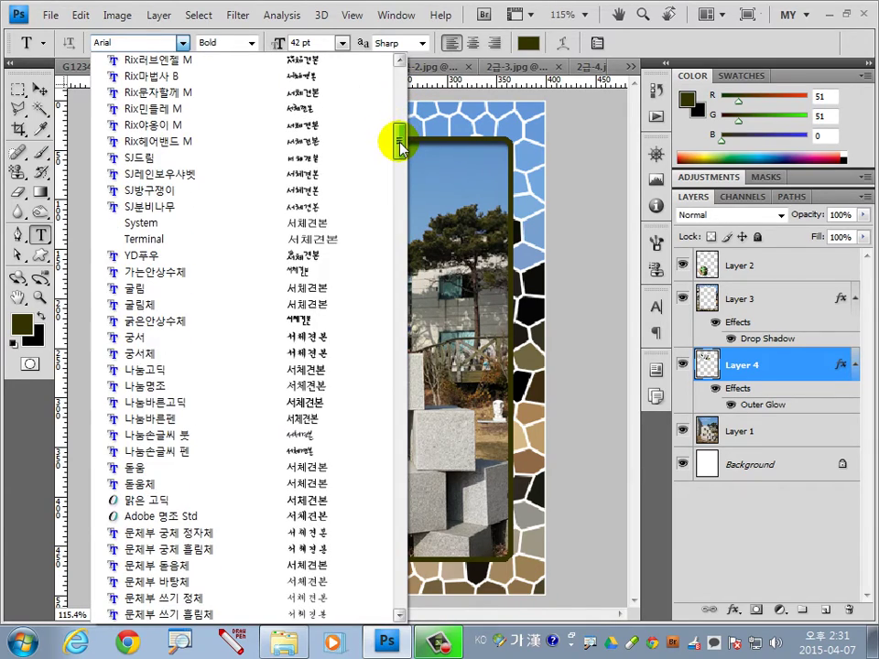
click(187, 468)
click(298, 43)
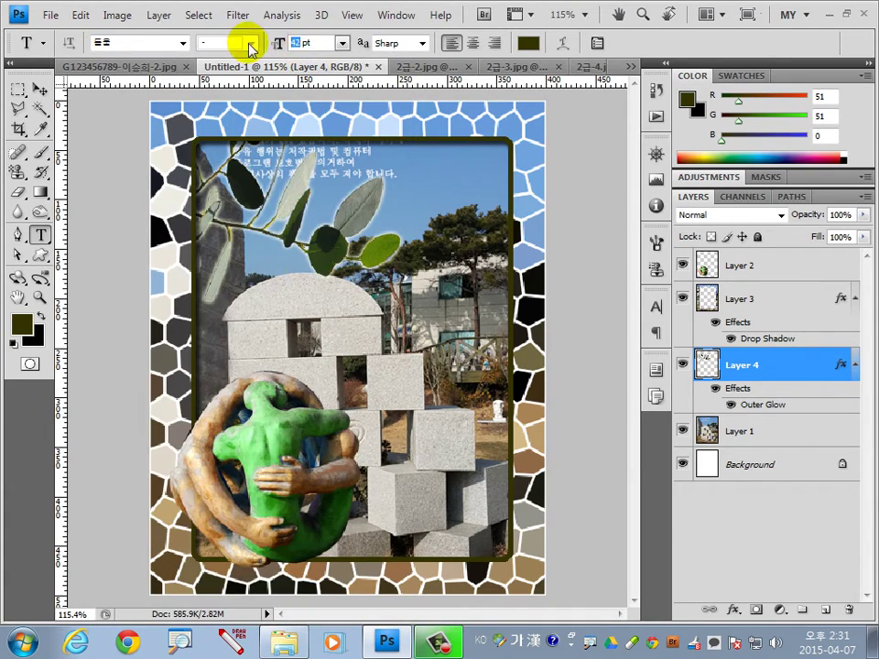
text(30)
key(Return)
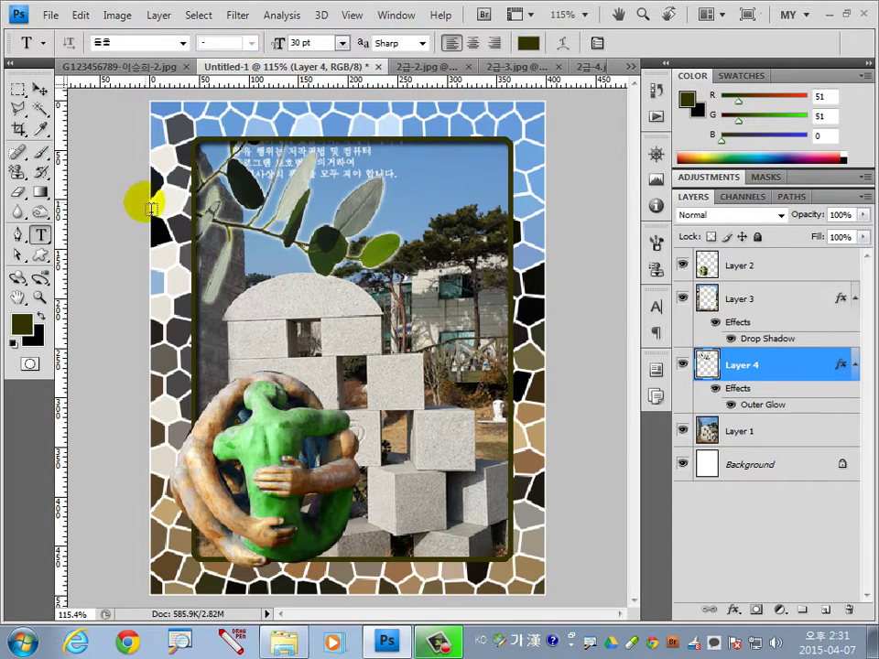
click(528, 43)
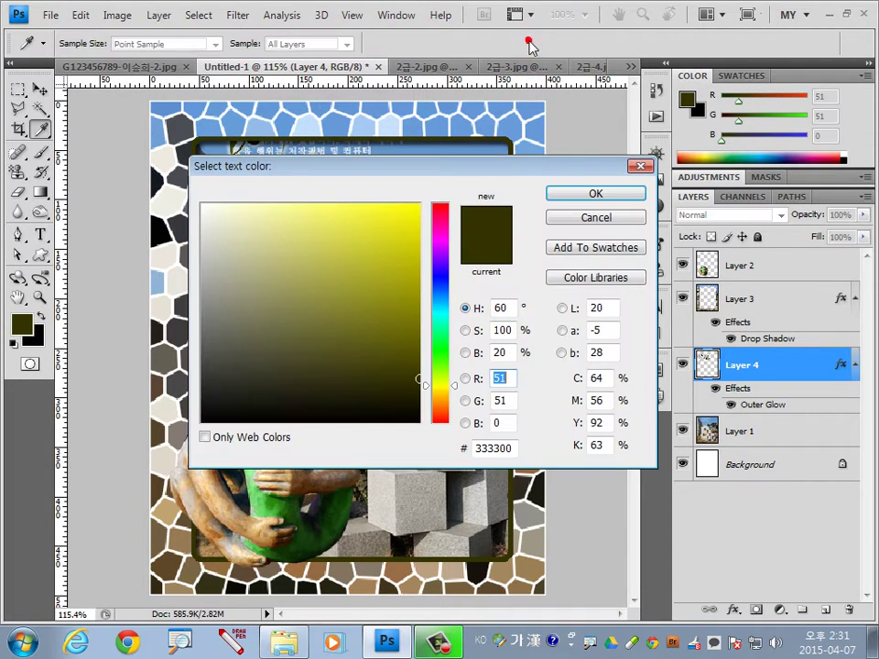
drag(213, 215, 201, 204)
click(612, 194)
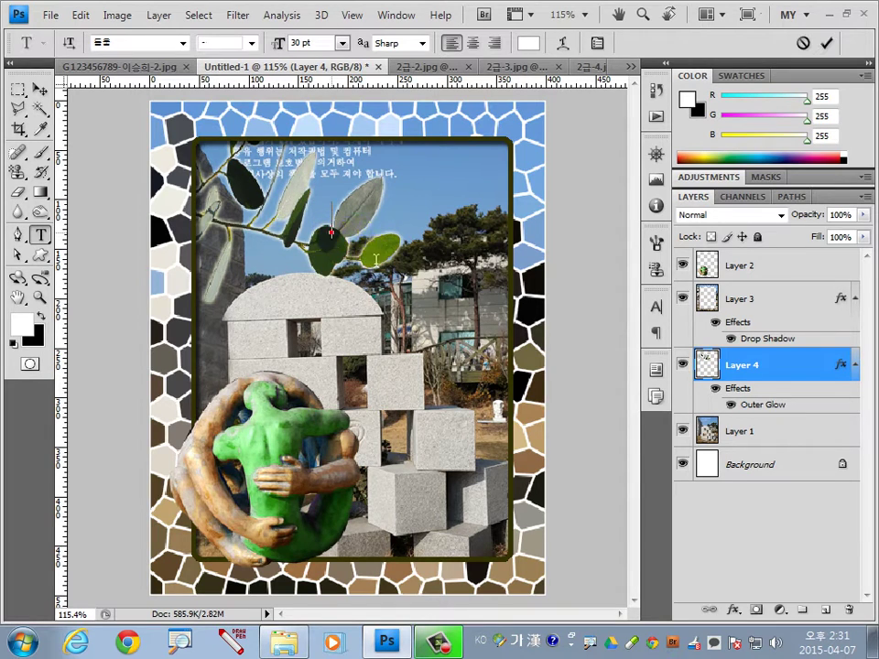
- Add the white two-line title 자연과 함께 하는 야외 조각전시장 and shift it left over the leaves
click(333, 236)
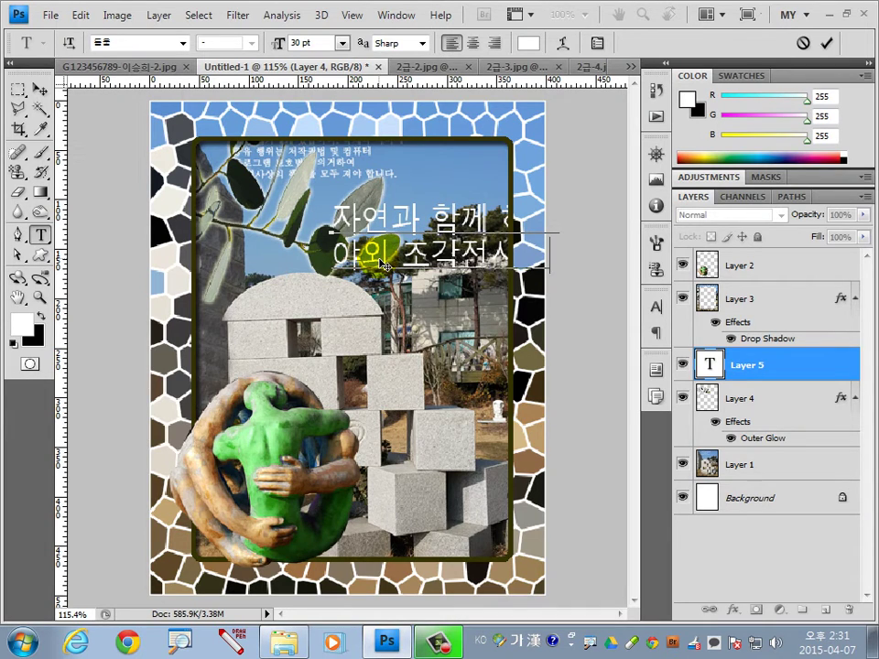
click(825, 43)
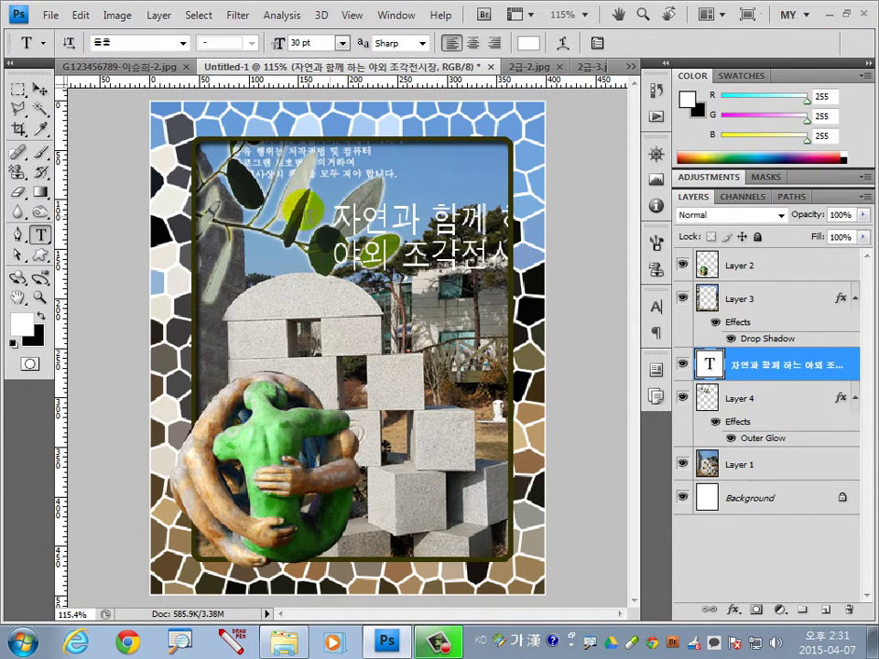
click(40, 89)
drag(429, 266, 363, 266)
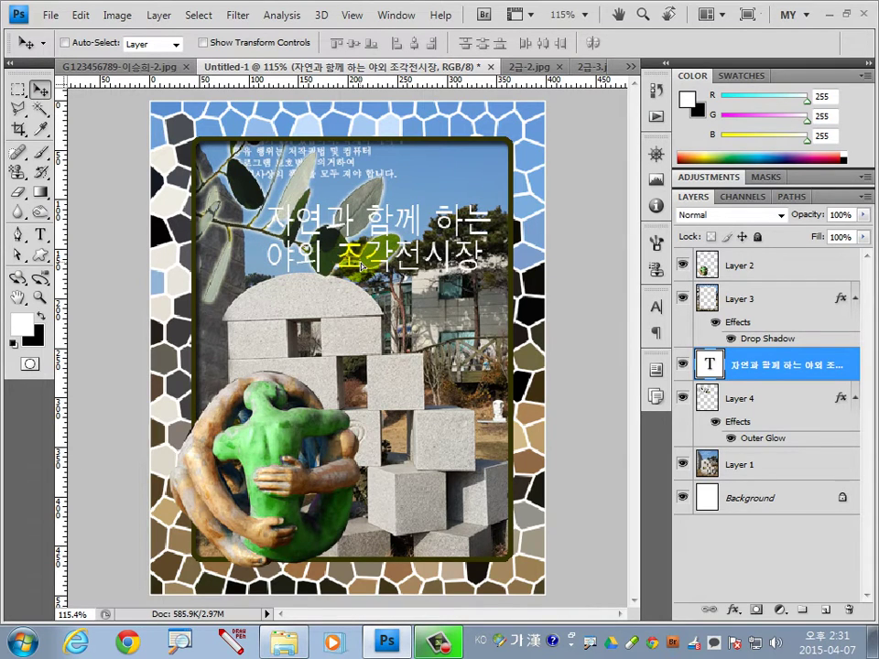
- Reset the title's vertical scale to 100% in the Character panel
double_click(710, 364)
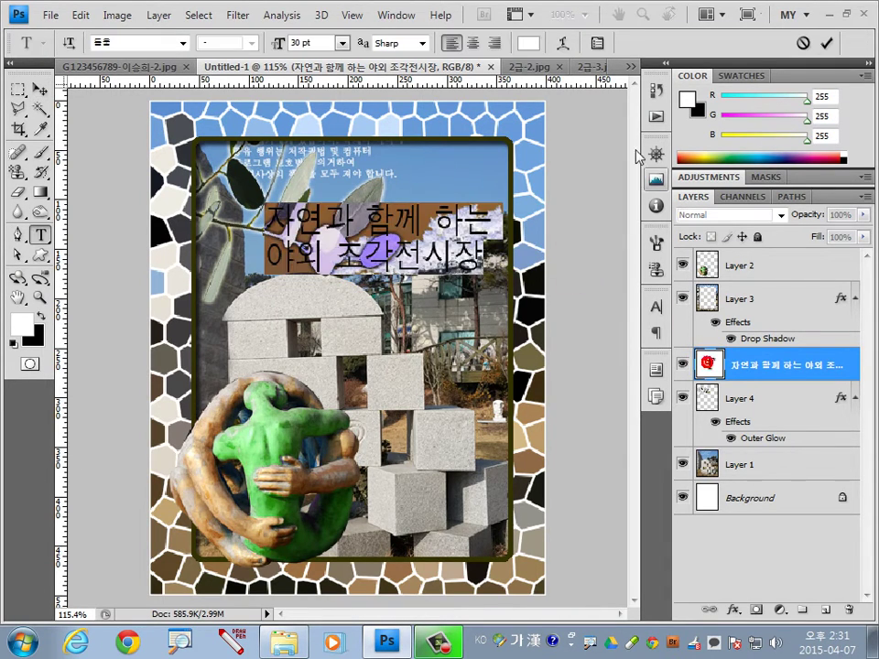
click(597, 44)
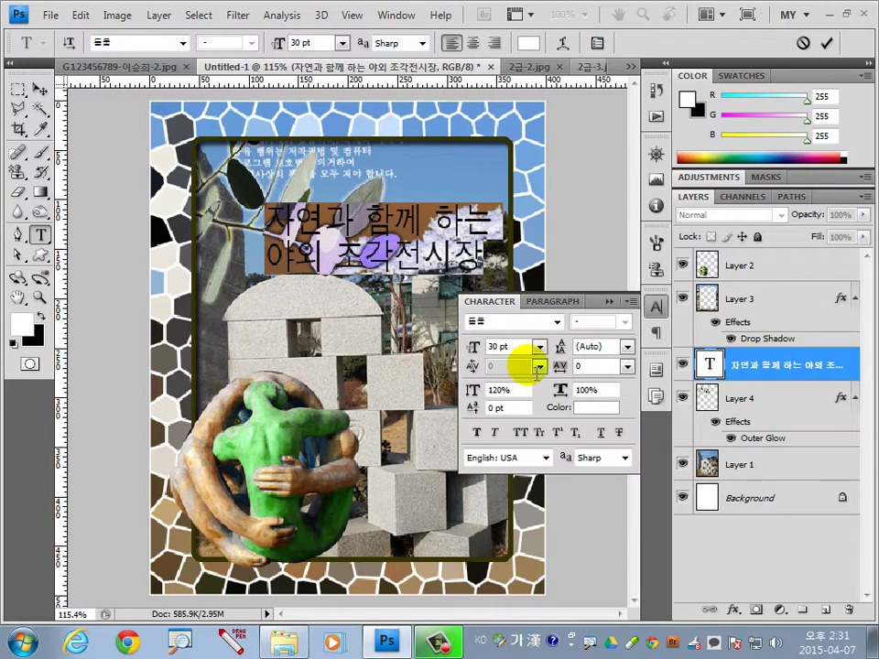
click(499, 391)
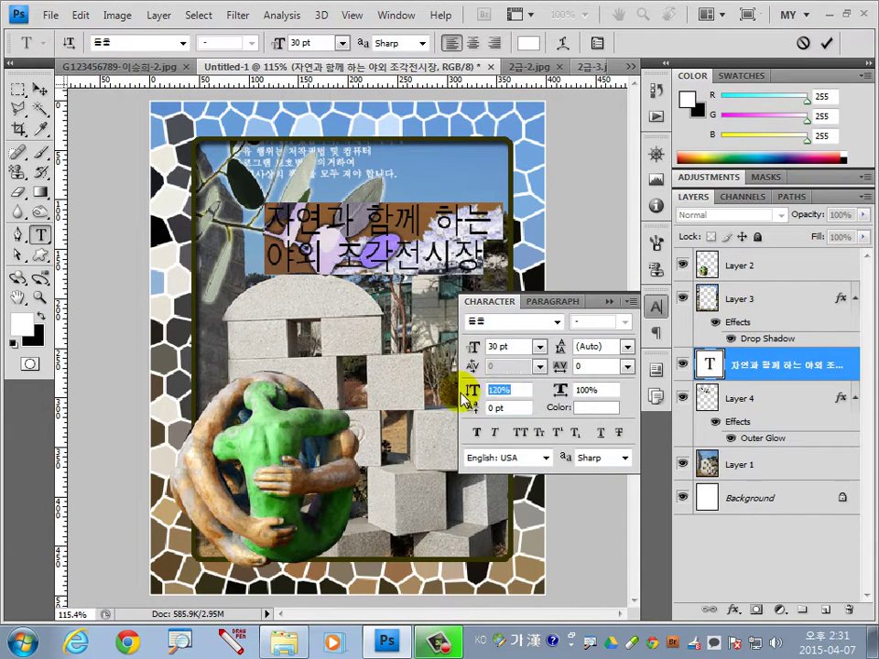
text(100)
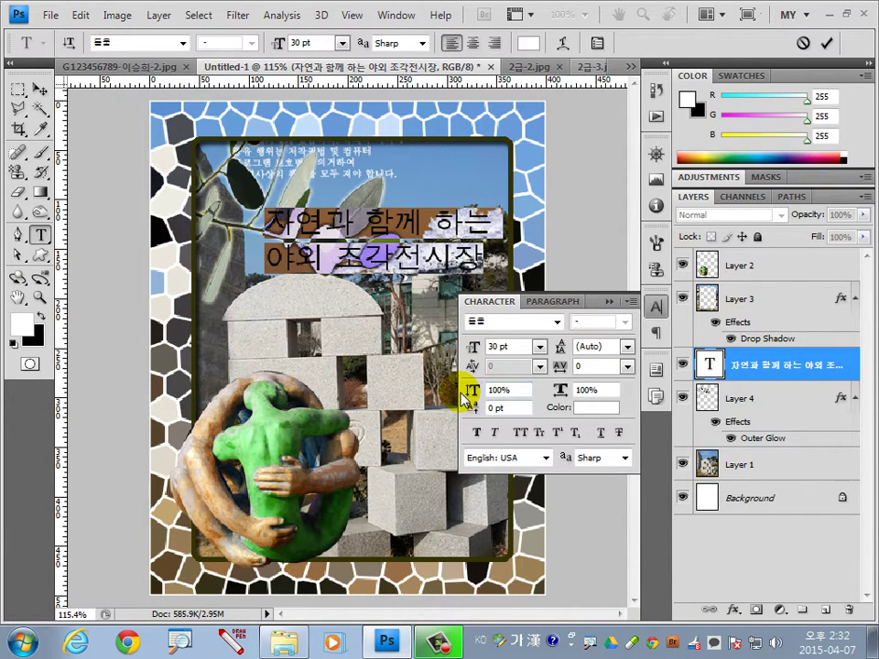
- Try 60 pt leading on the title, then set it back to Auto
click(628, 346)
click(626, 312)
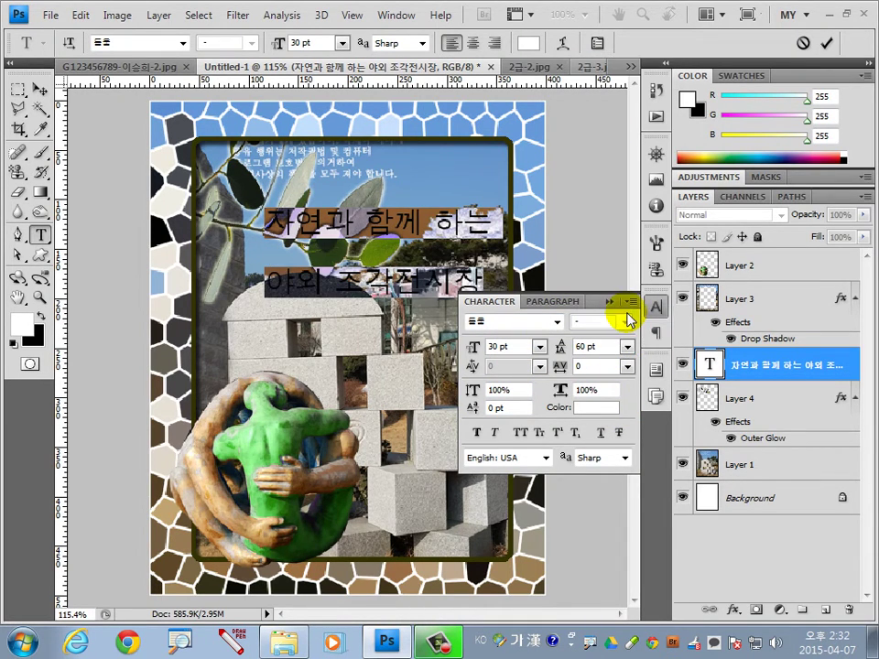
click(627, 347)
click(614, 64)
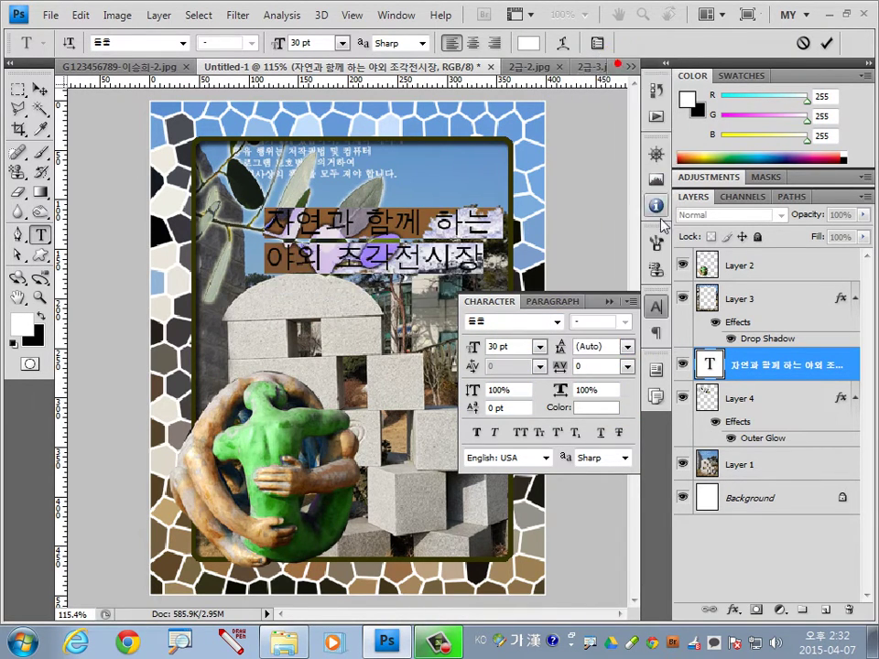
- Try -25 tracking on the title, return it to 0, and commit the edit
click(627, 366)
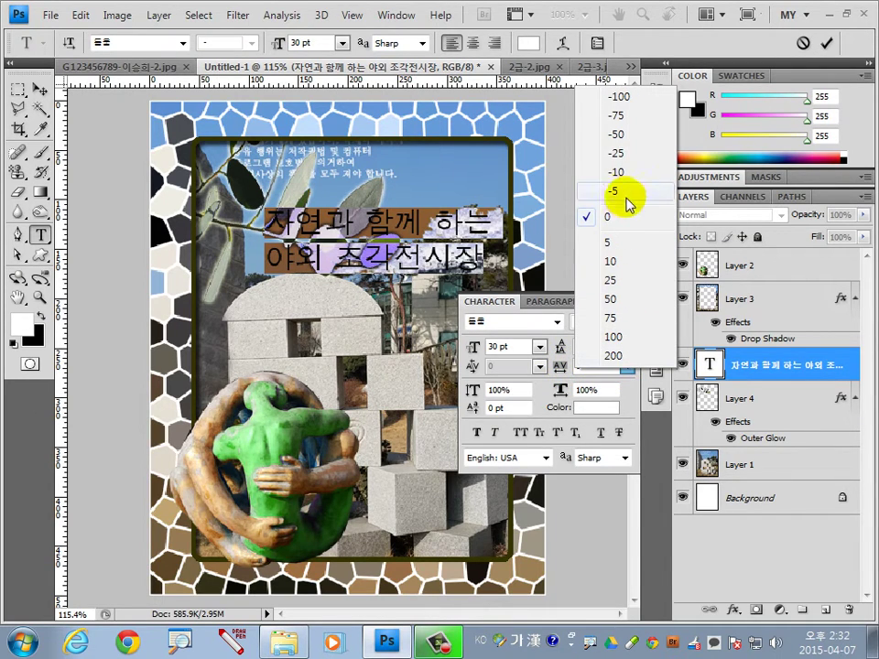
click(630, 152)
click(628, 368)
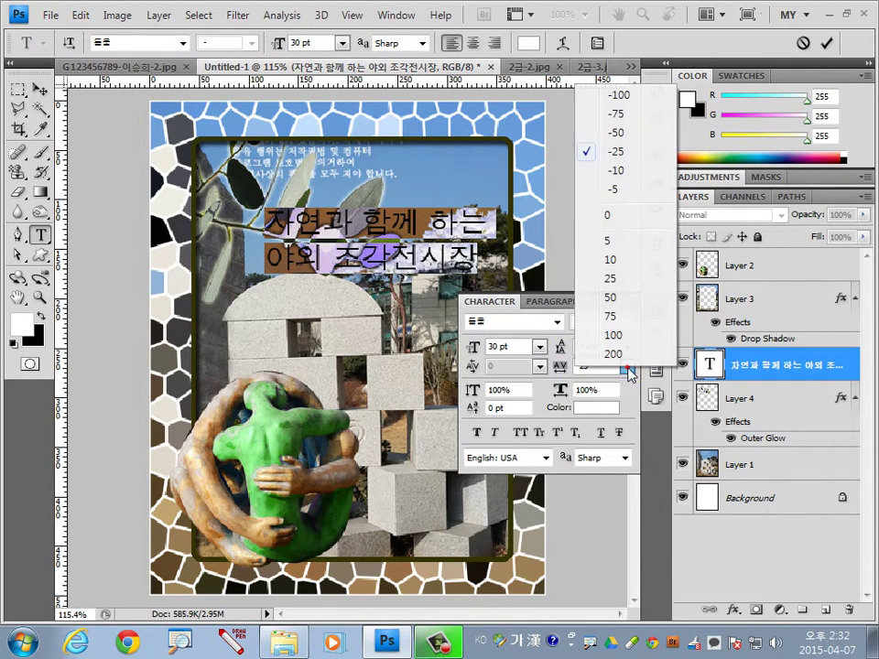
click(611, 214)
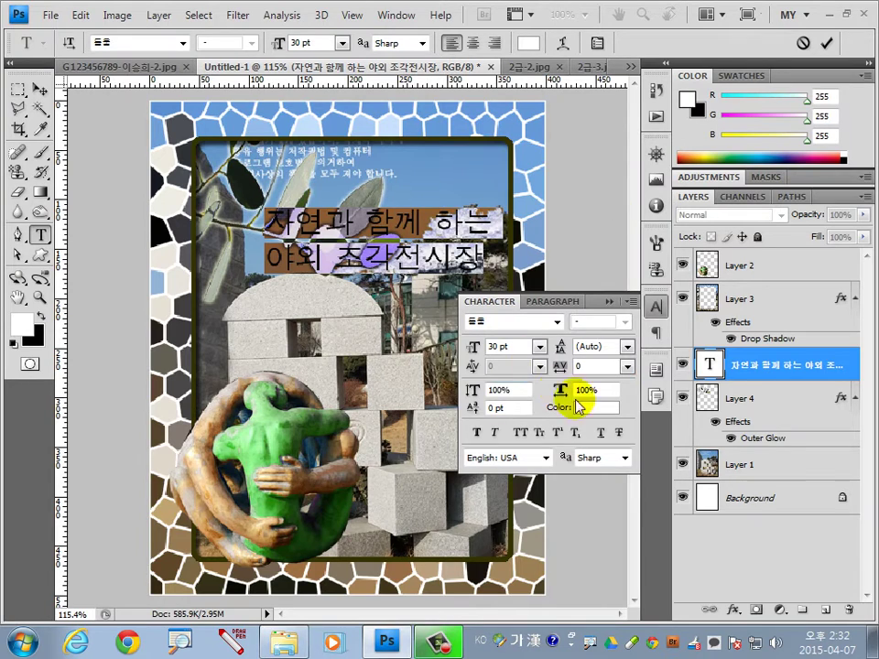
click(656, 306)
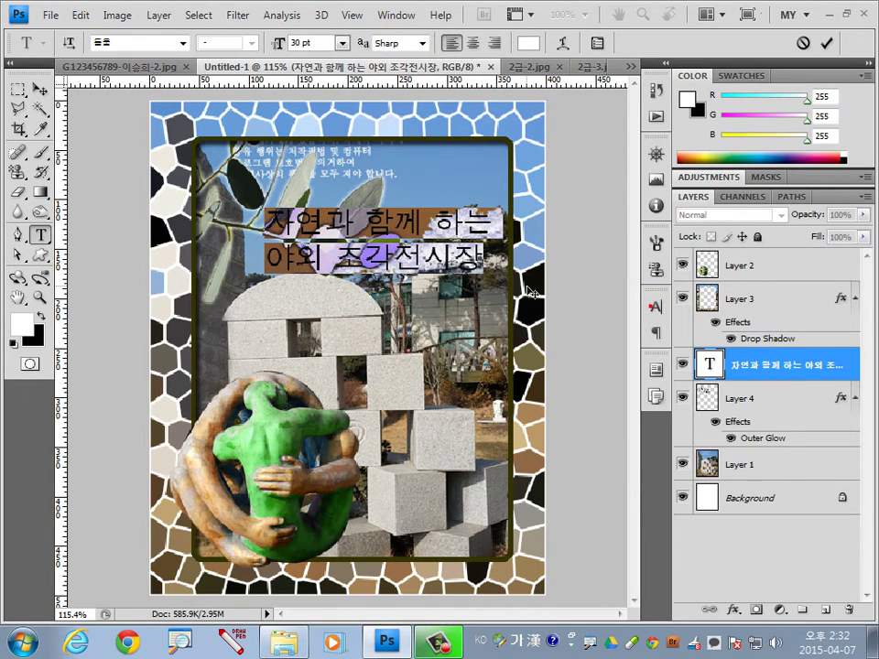
click(826, 44)
key(v)
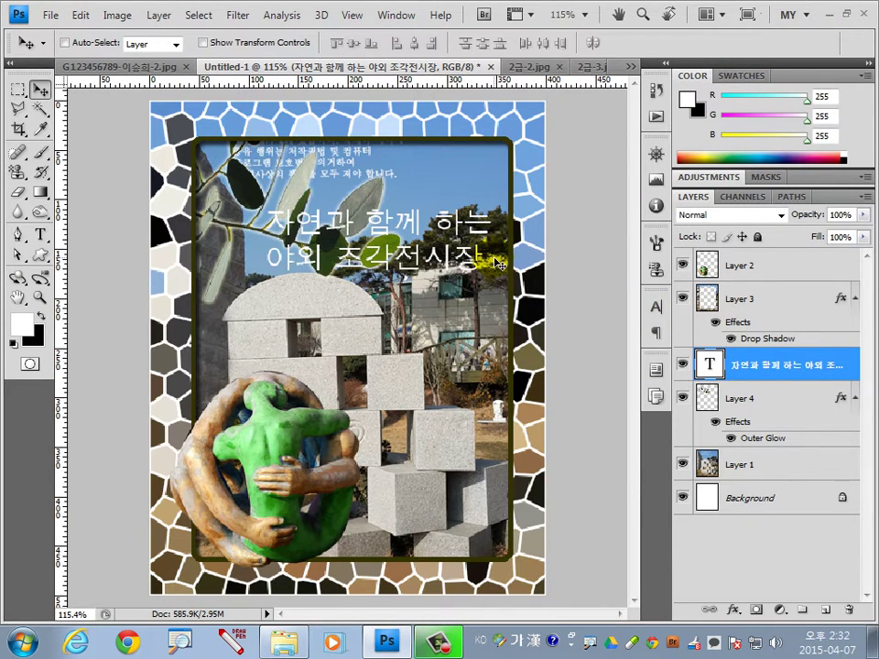
- Give the title layer a 2 px Stroke in purple #990099
double_click(856, 364)
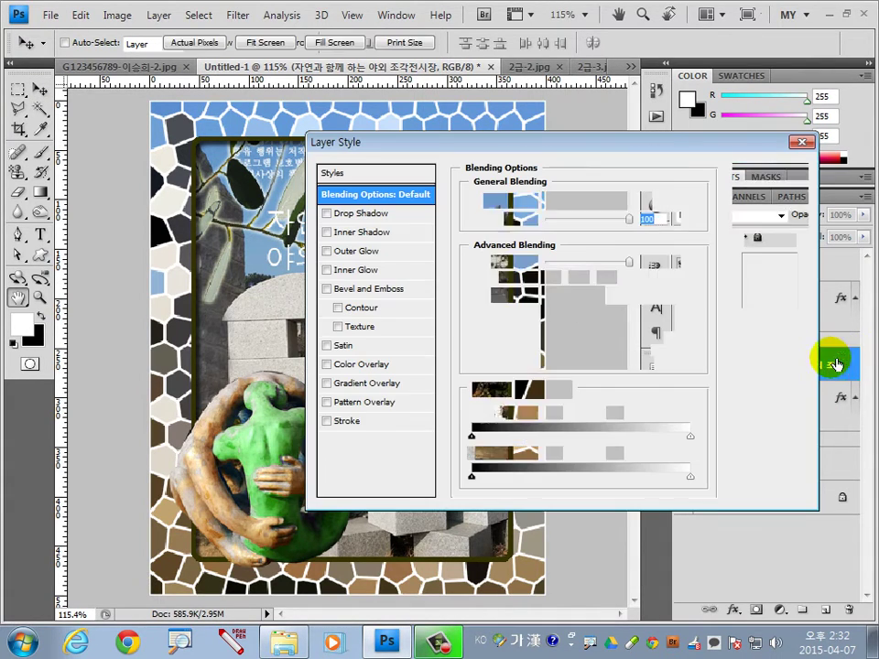
click(348, 421)
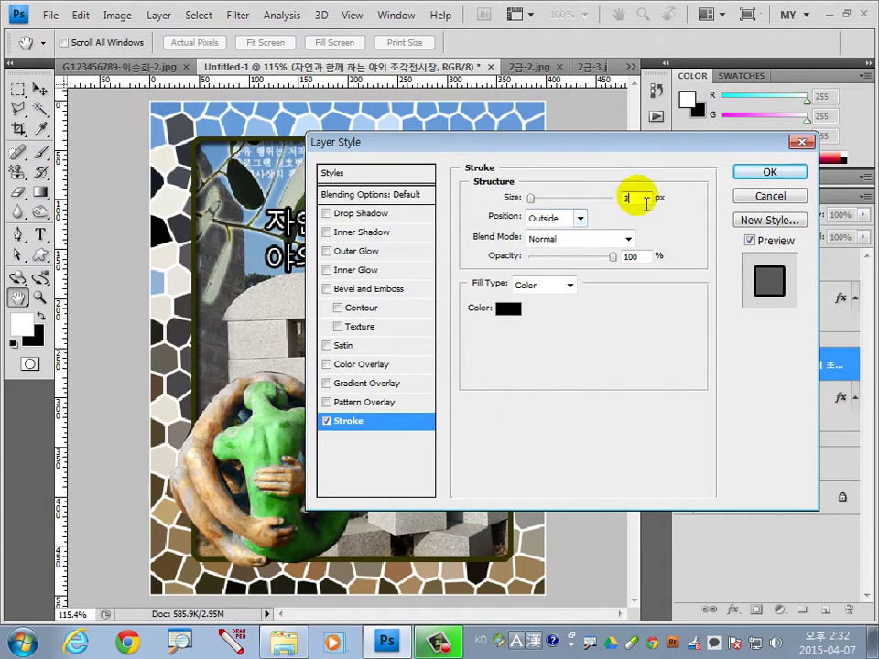
double_click(630, 197)
text(2)
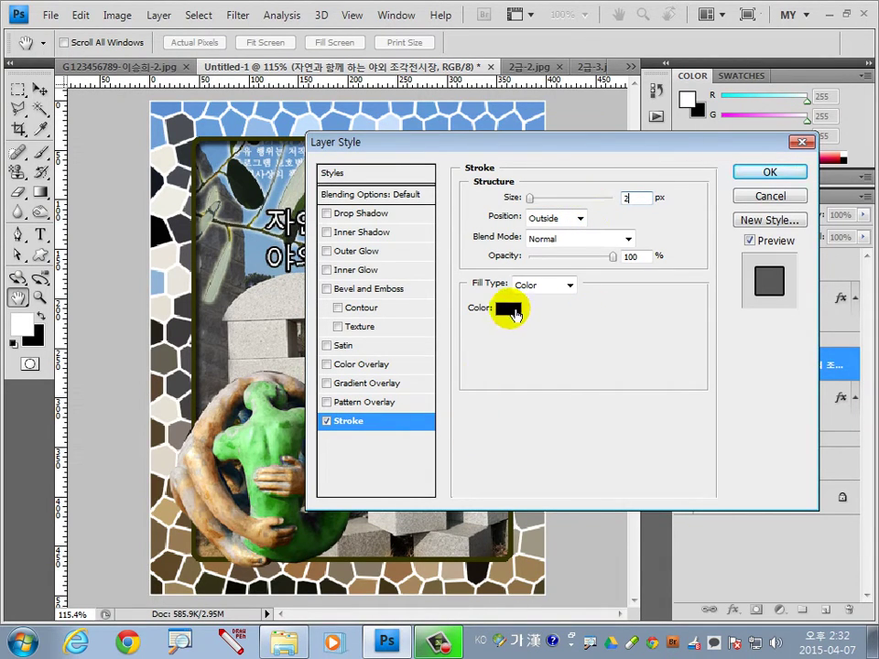
click(509, 309)
drag(511, 448, 490, 448)
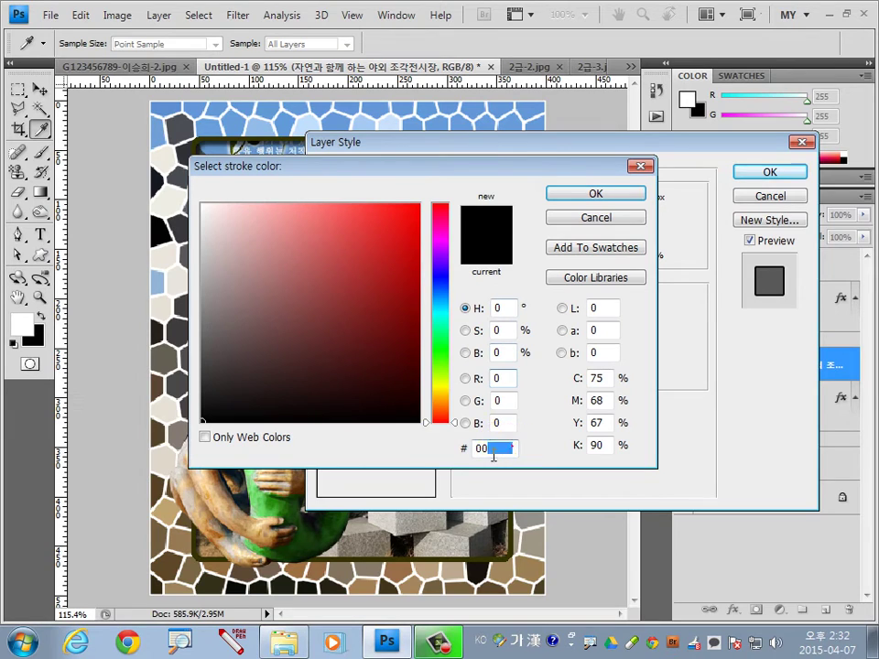
text(990)
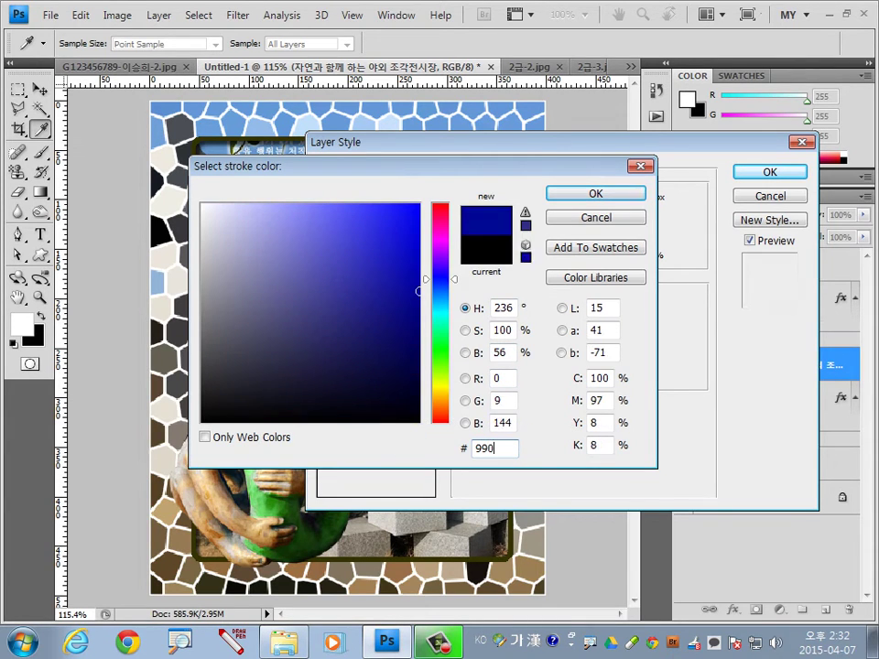
text(099)
click(615, 198)
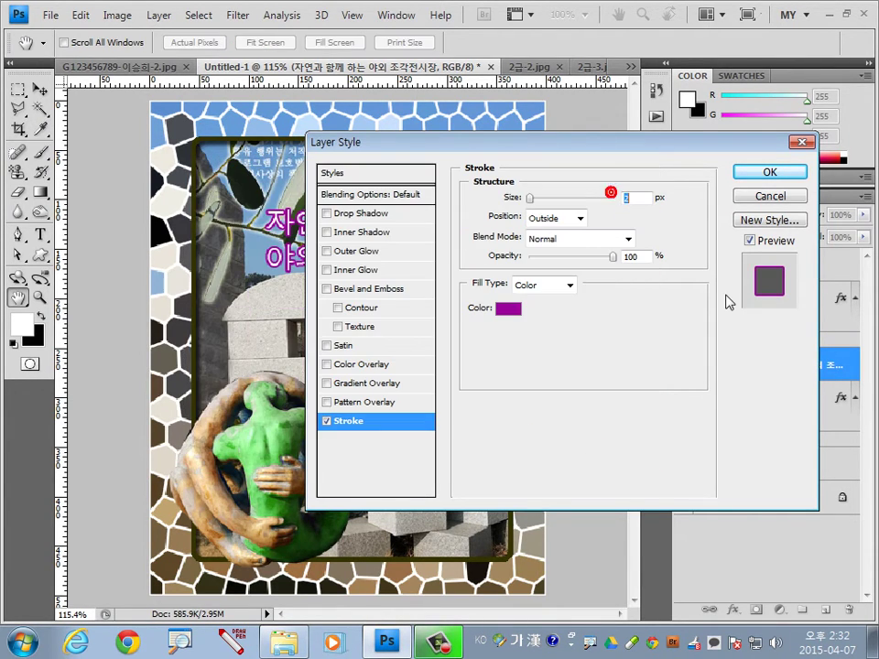
click(769, 172)
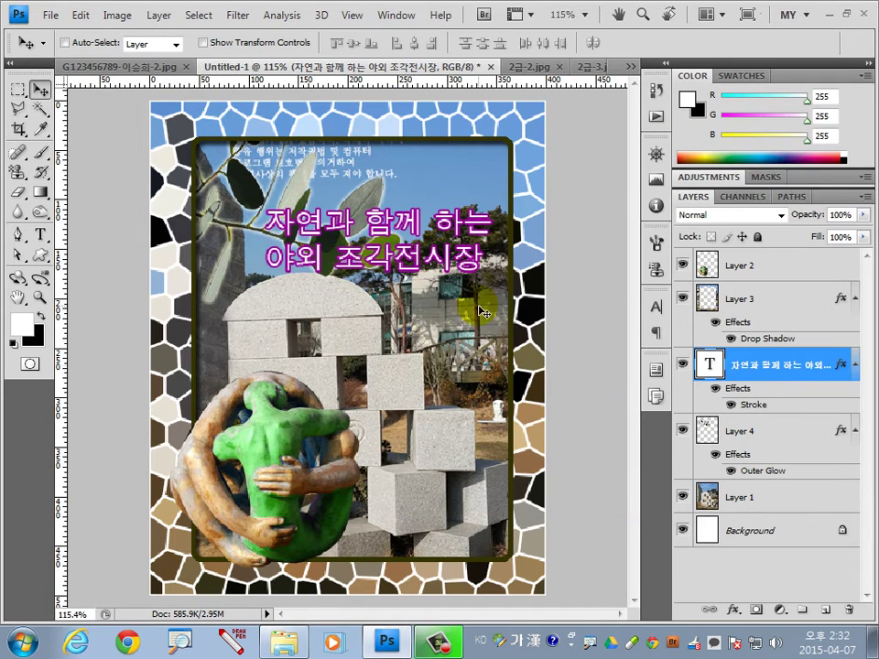
- Warp the title with a horizontal Bulge style at about +28% bend and commit it
double_click(712, 366)
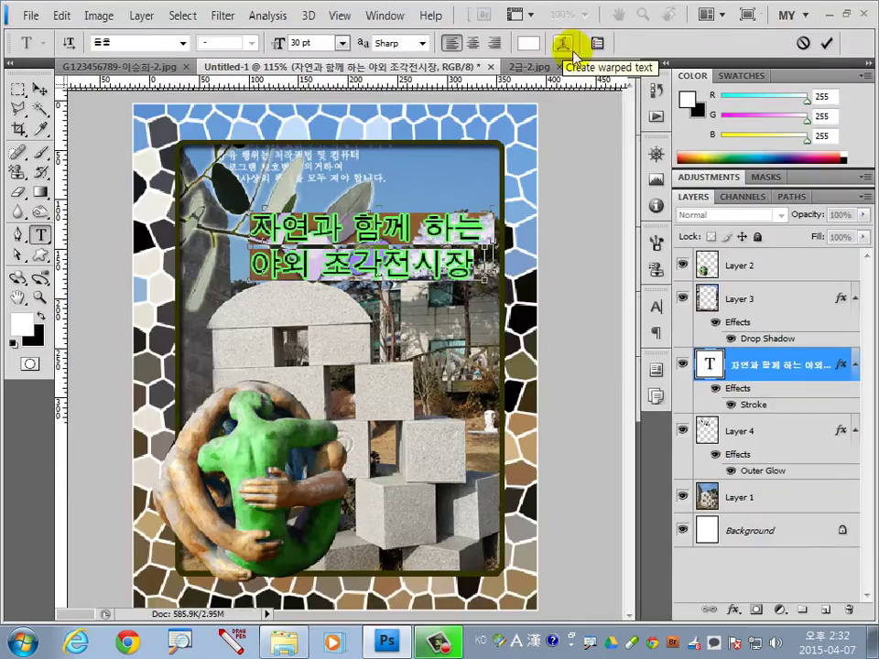
click(560, 43)
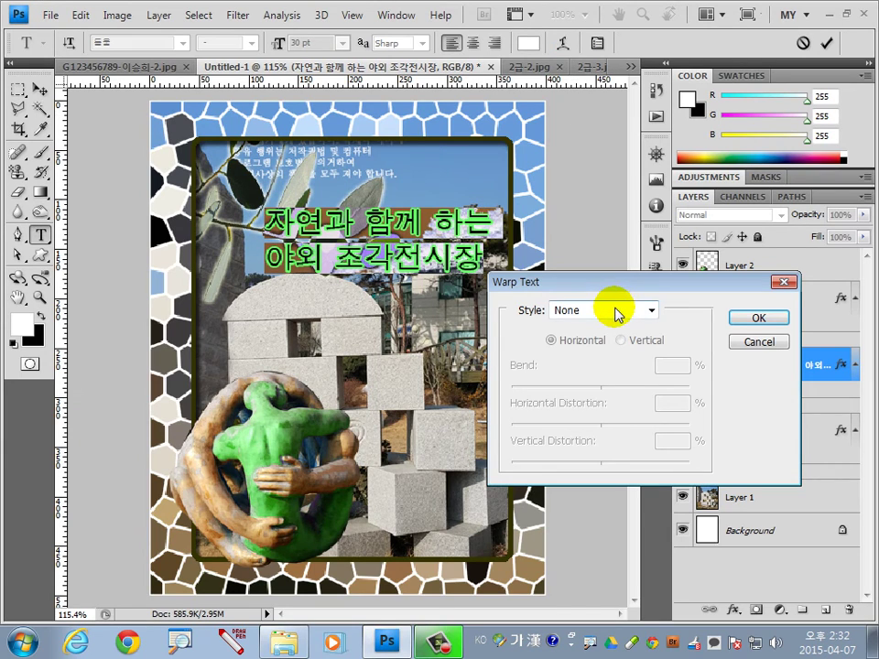
click(615, 312)
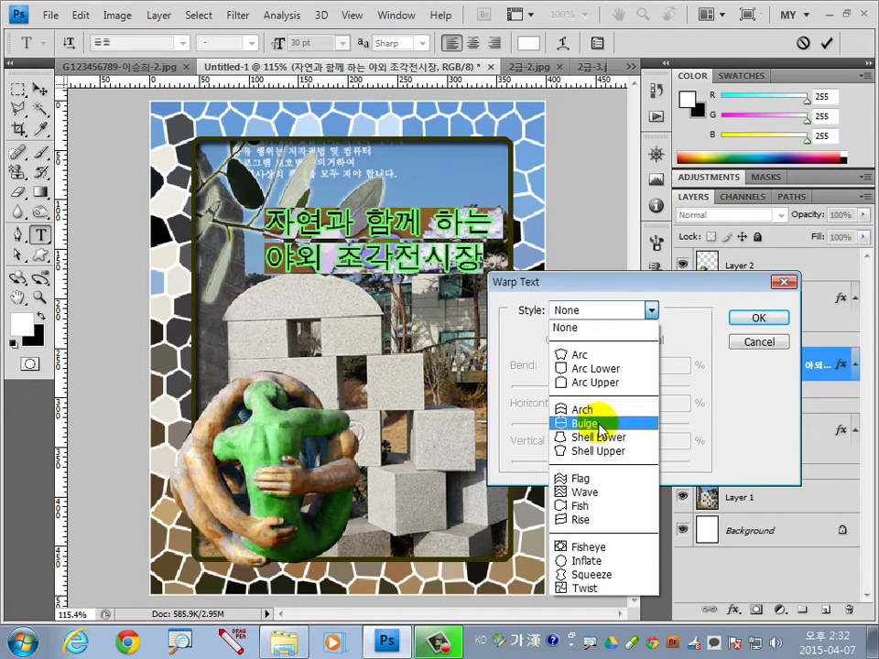
click(602, 424)
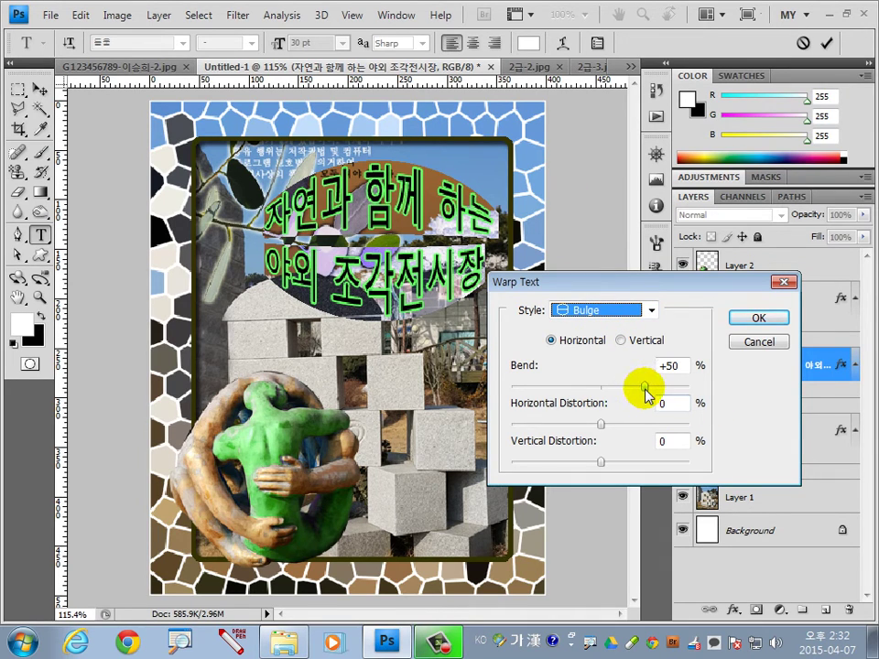
drag(645, 388, 624, 388)
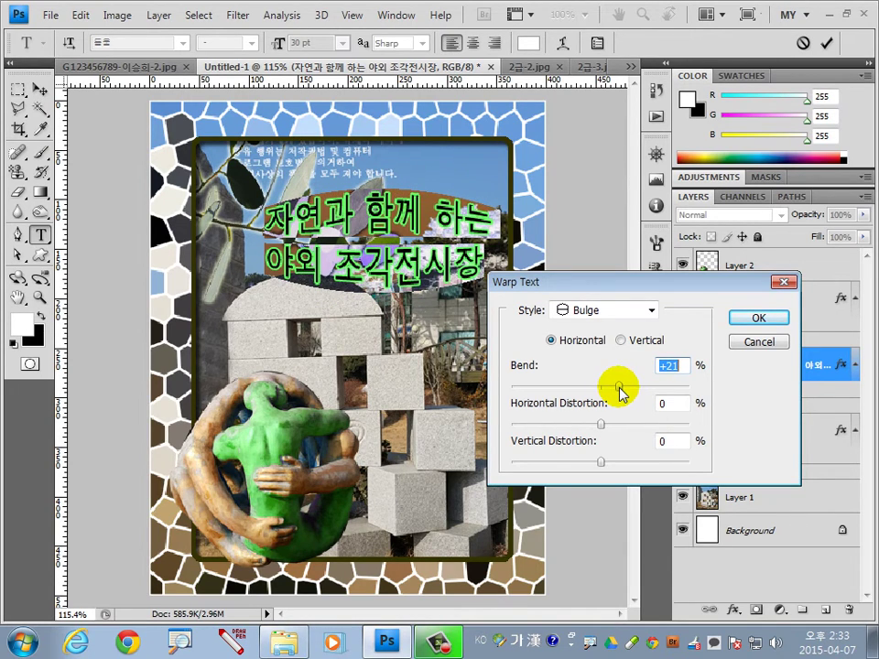
drag(625, 392, 627, 393)
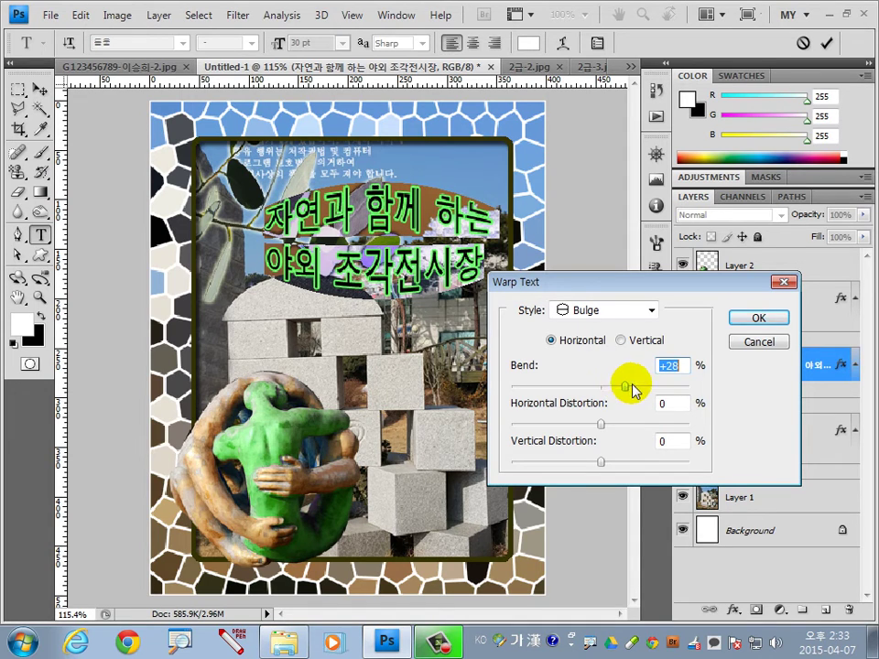
click(757, 319)
click(826, 42)
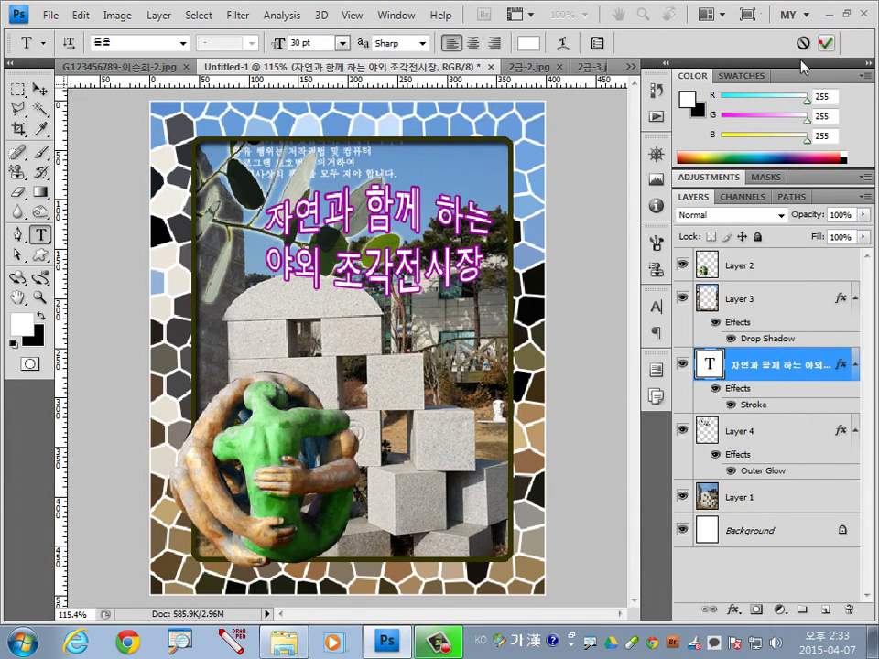
click(40, 88)
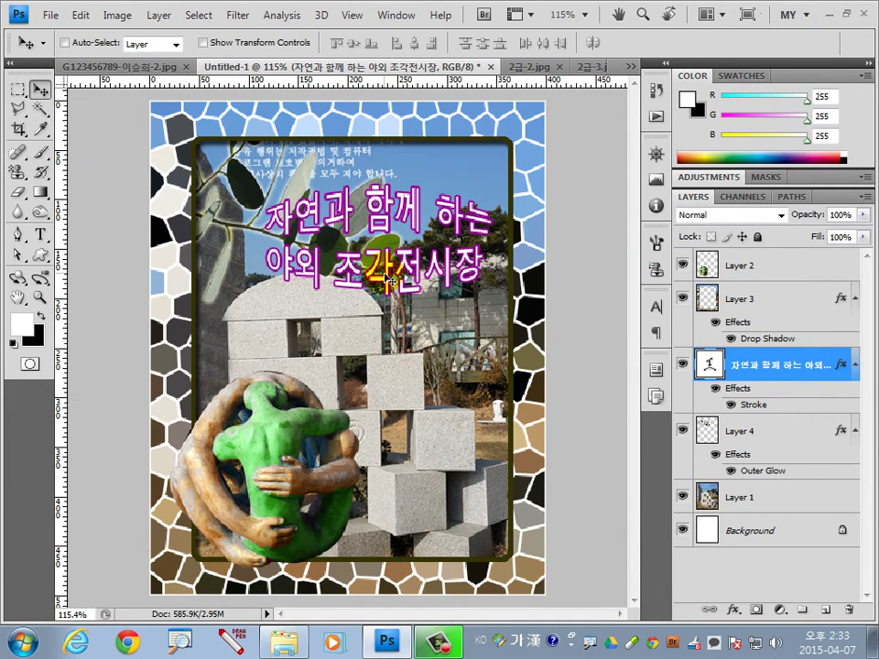